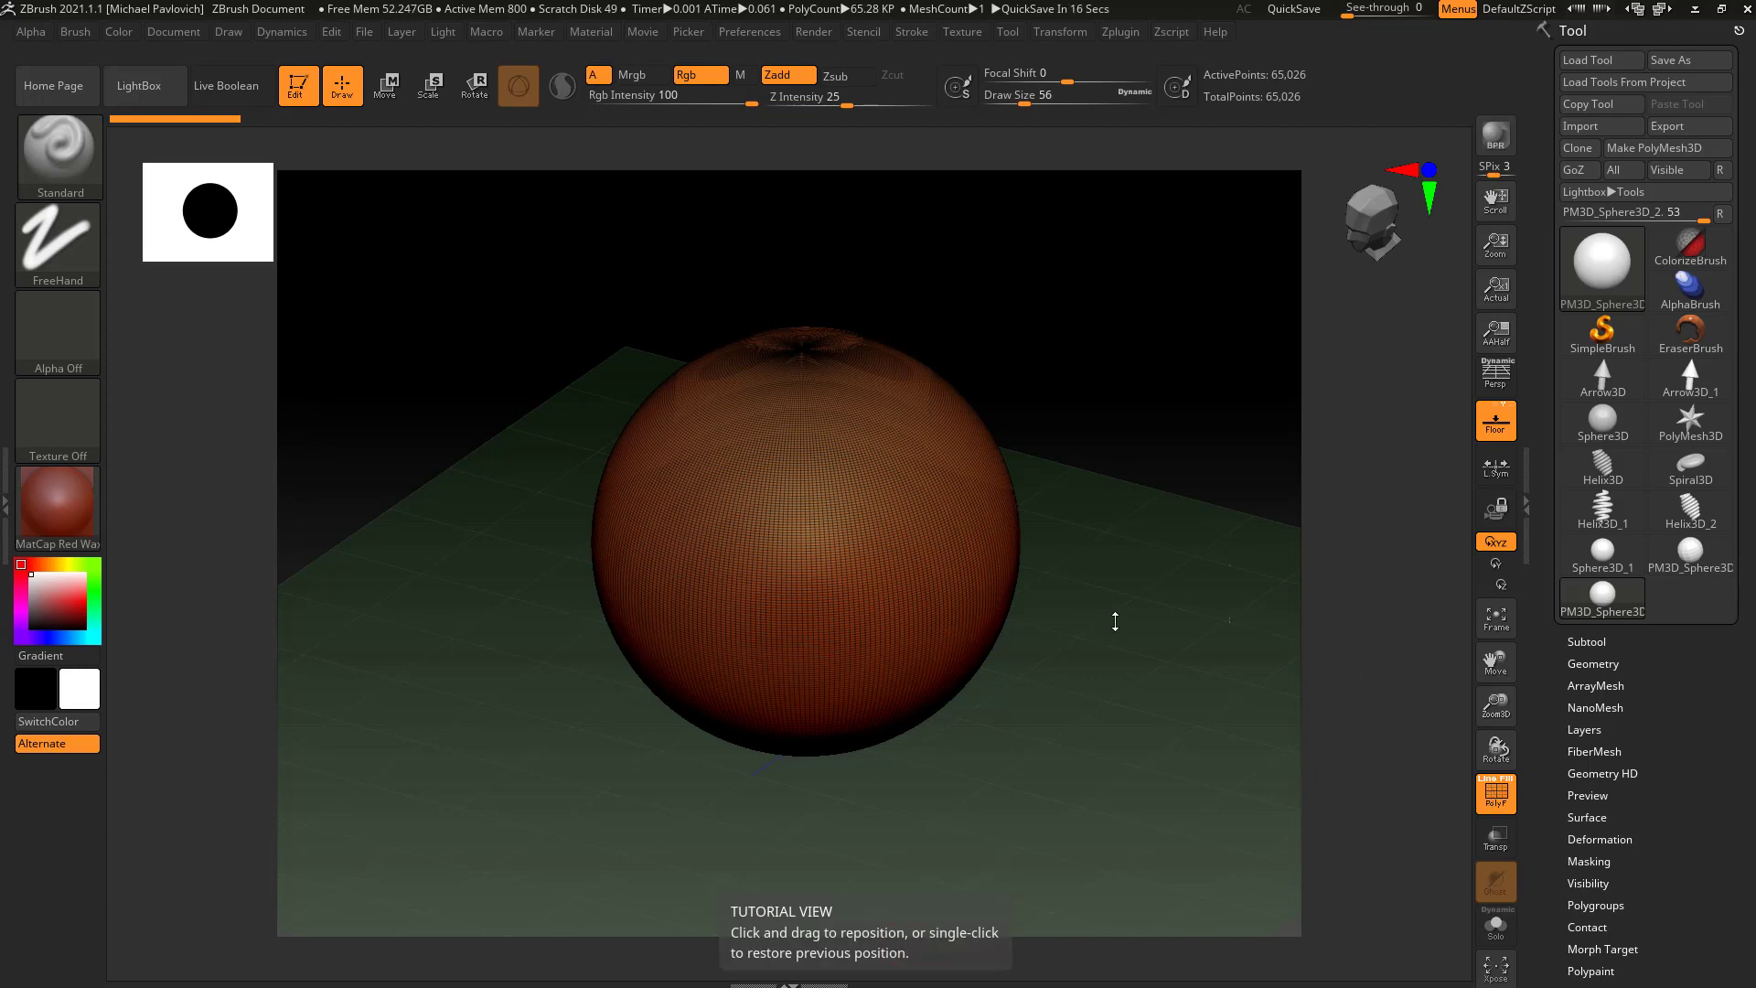
Step: Turn off the polyframe wireframe display on the sphere
scroll(1051, 419, up, 3)
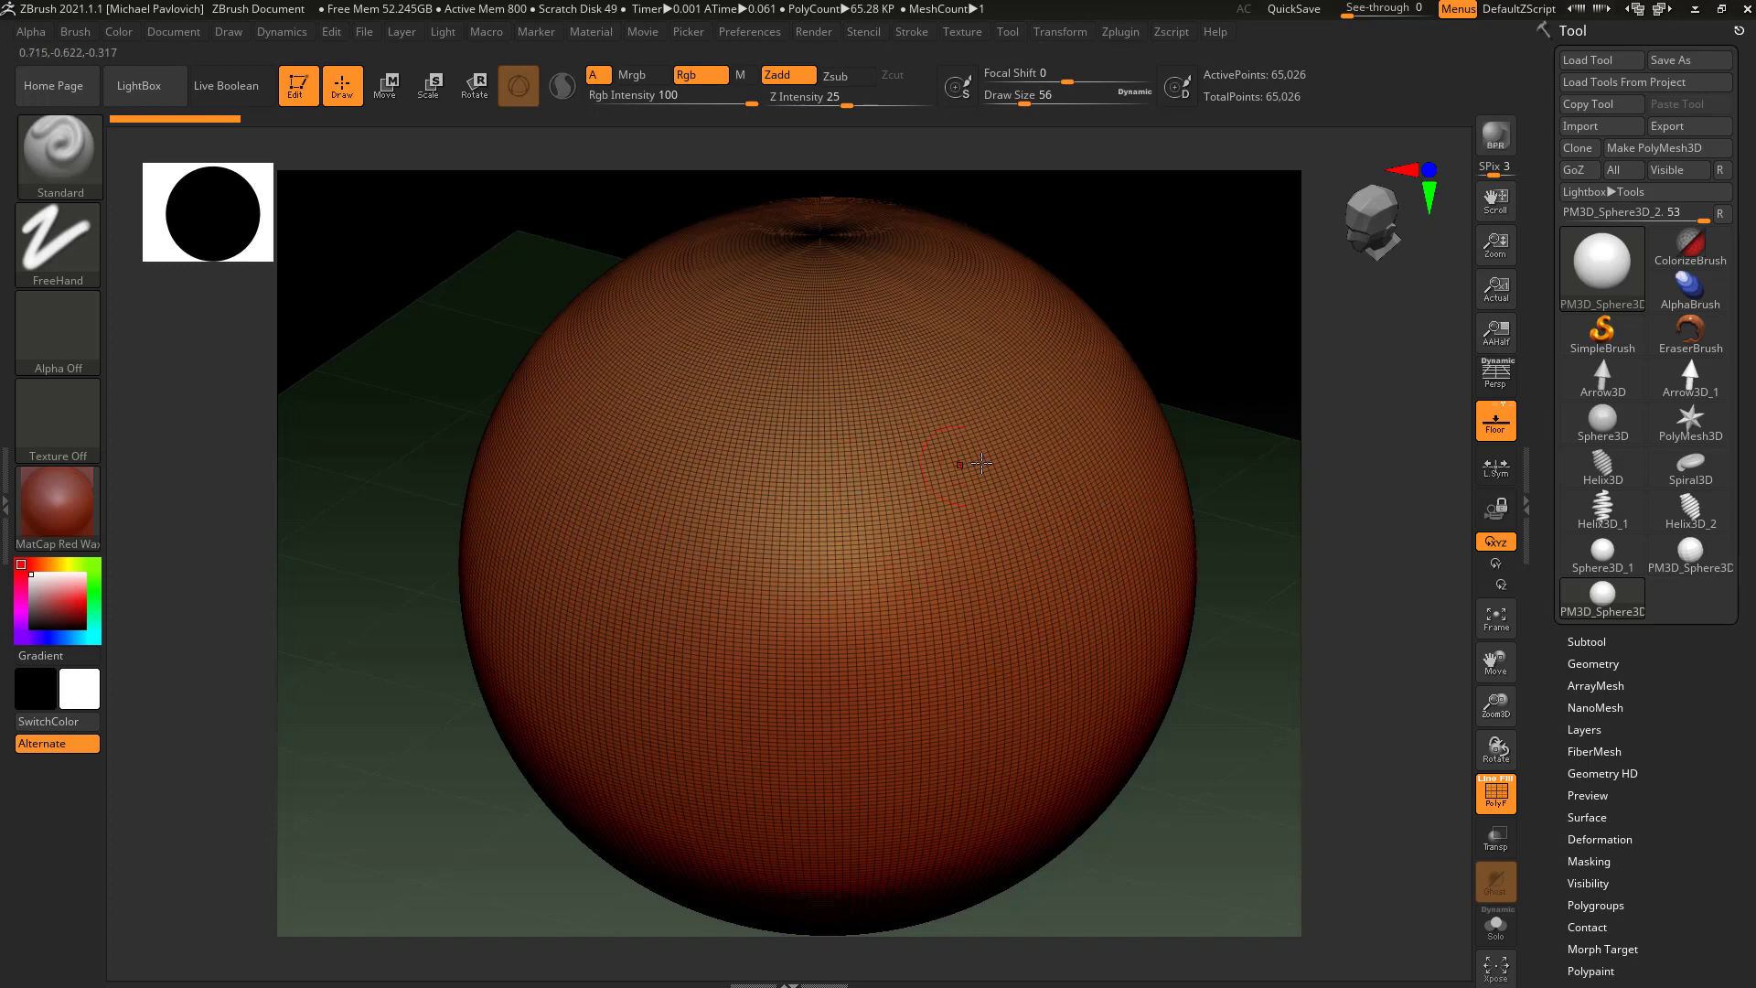
scroll(1239, 430, down, 3)
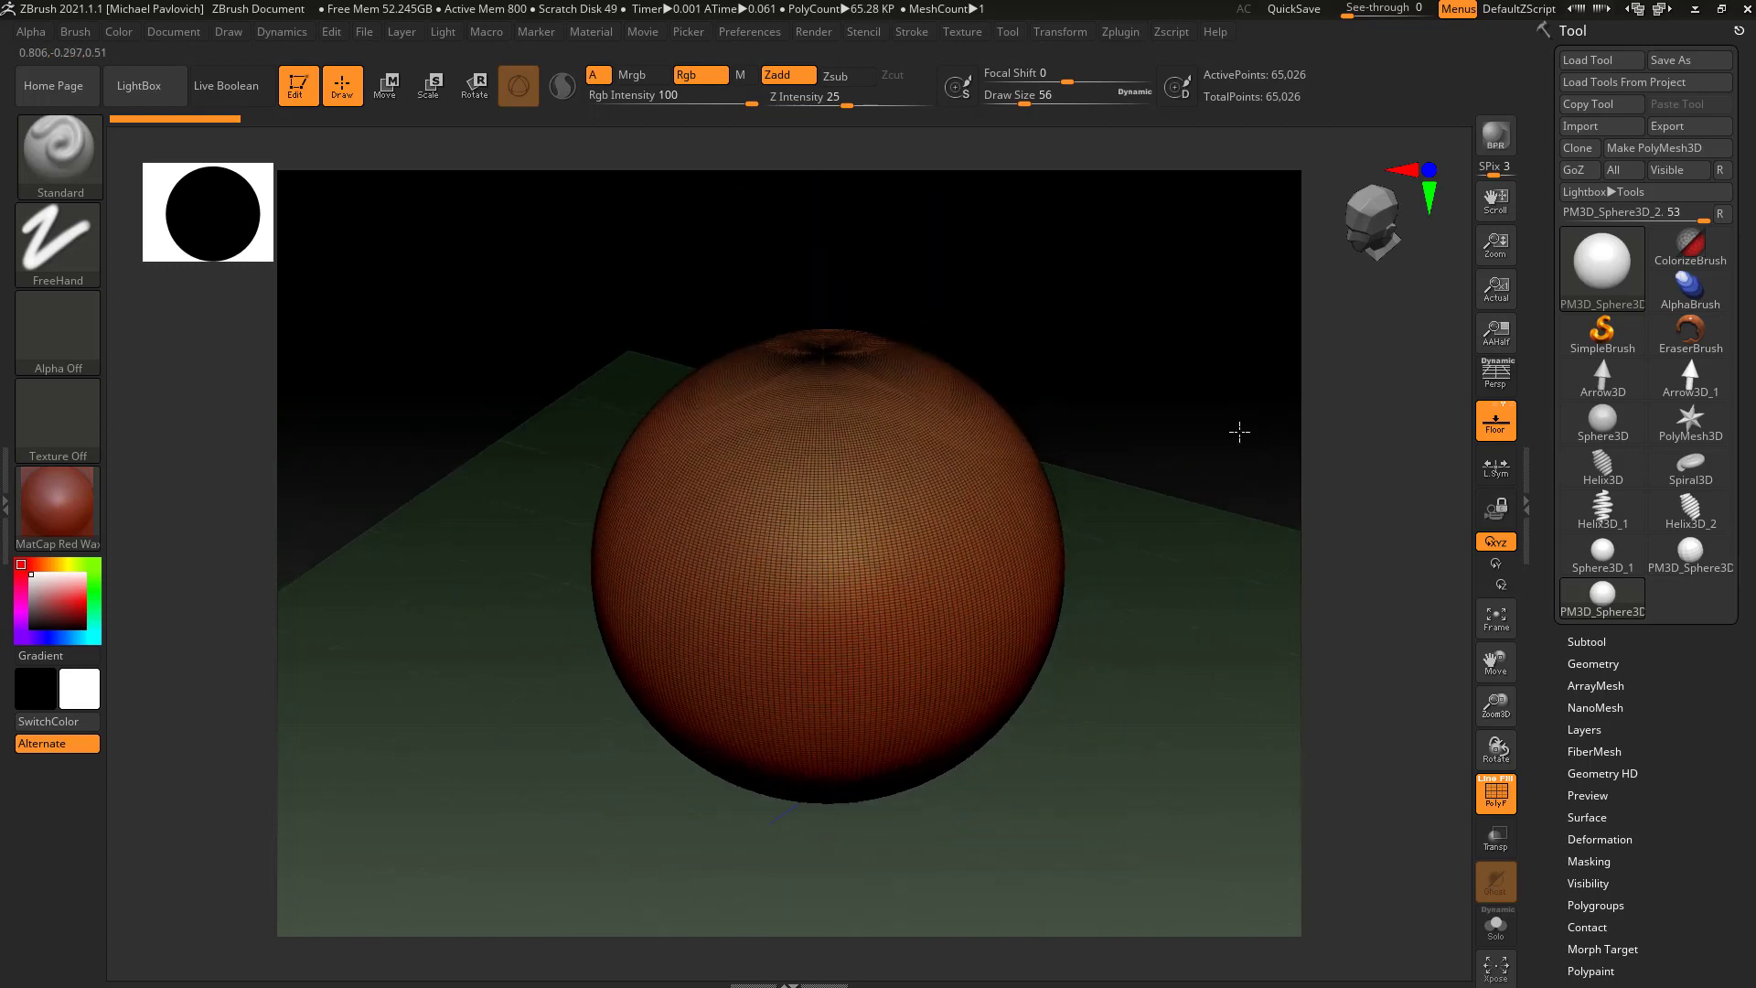
click(1498, 797)
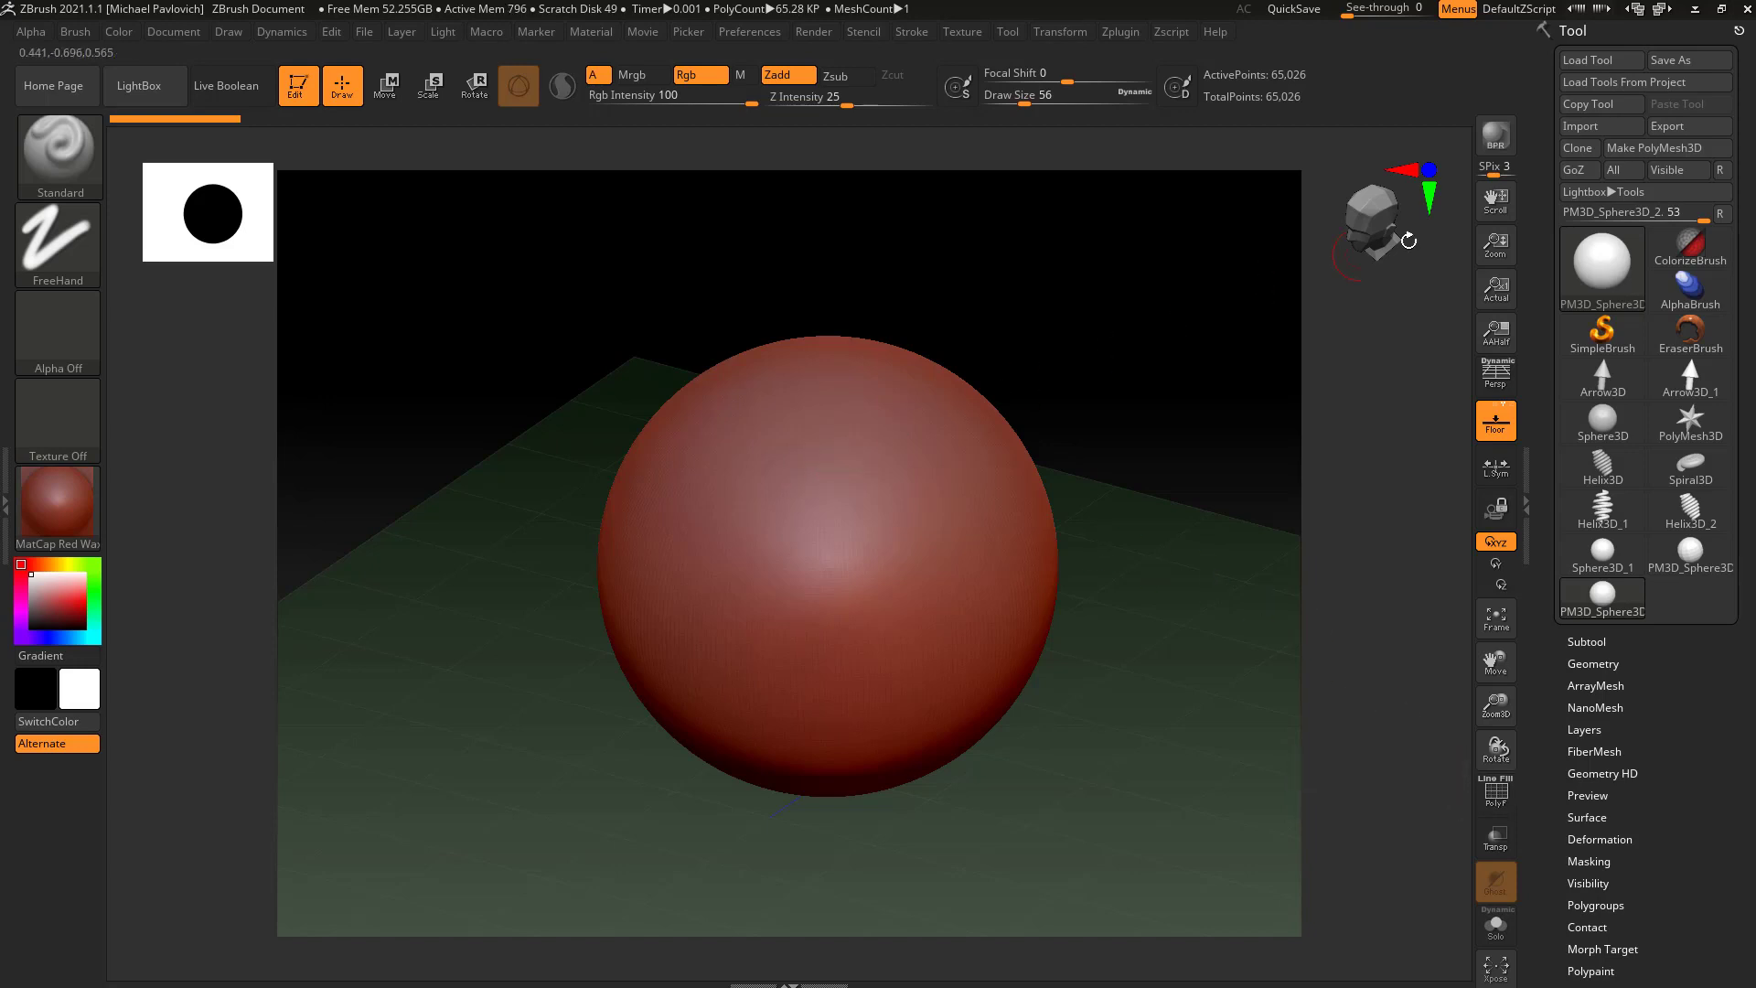
Step: Sculpt a raised curved stroke ending in a spiral on the front of the sphere with the Standard brush
mouse_move(1586, 613)
mouse_move(871, 463)
mouse_down()
mouse_move(888, 526)
mouse_move(788, 579)
mouse_move(750, 643)
mouse_move(793, 700)
mouse_move(912, 686)
mouse_move(912, 628)
mouse_move(828, 610)
mouse_move(864, 650)
mouse_up()
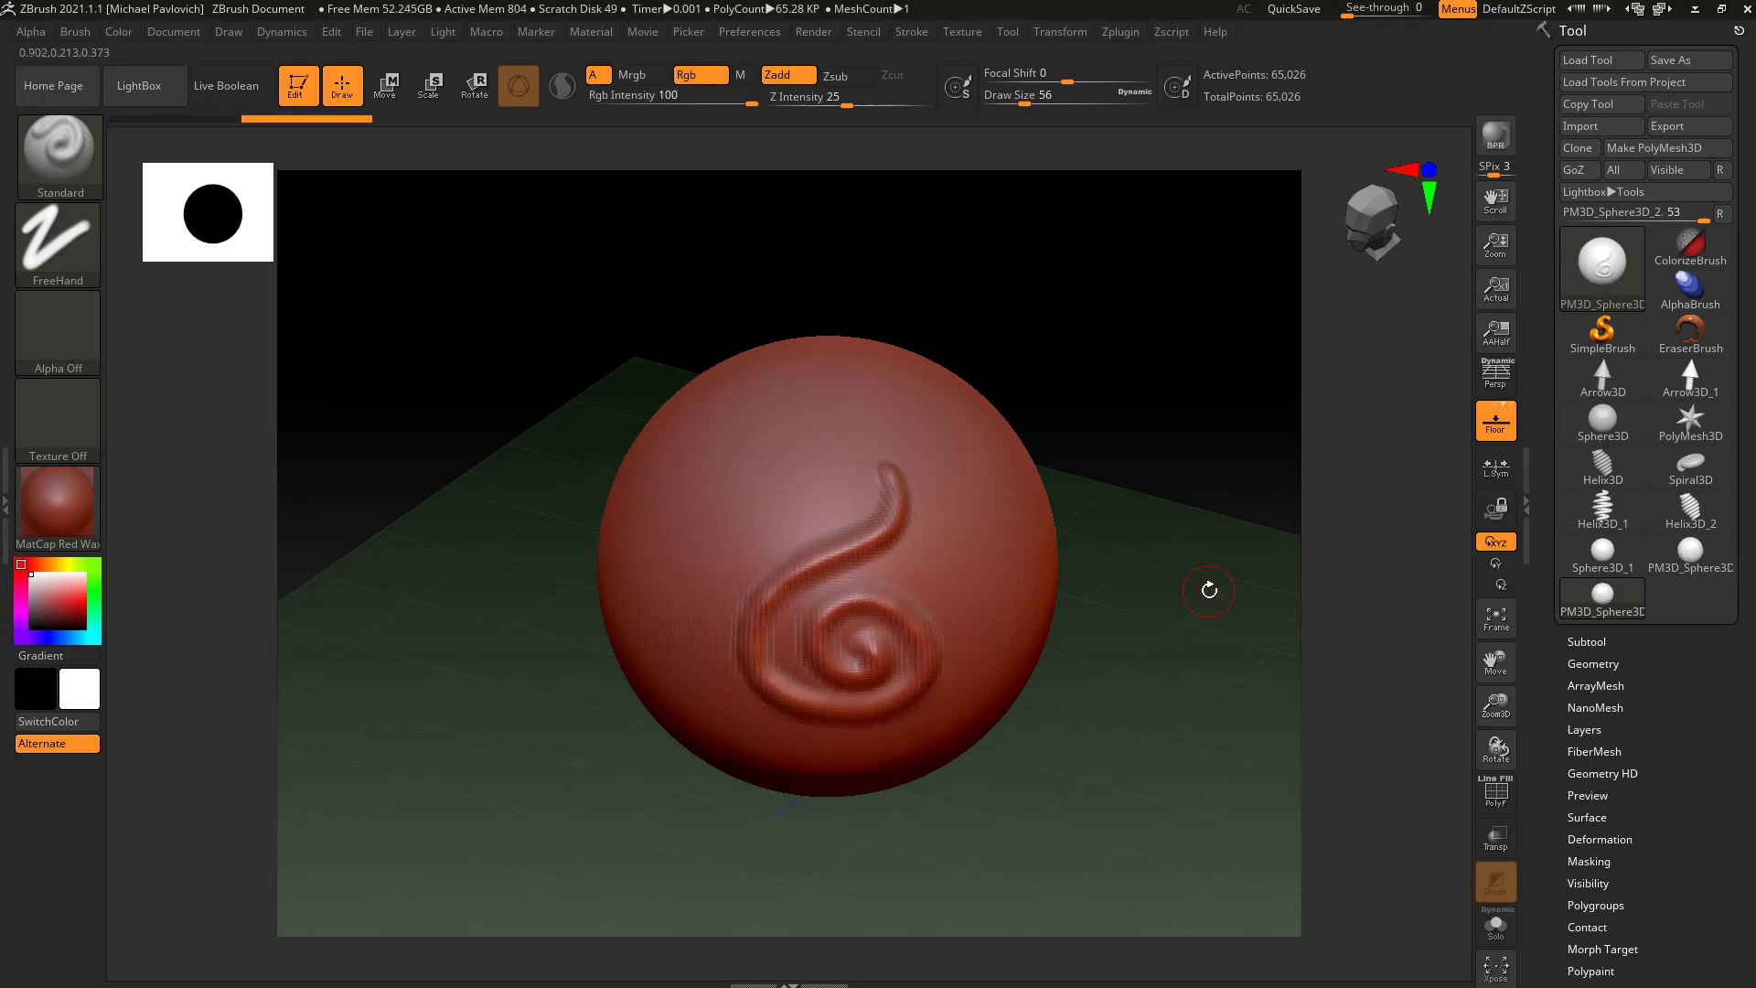
drag(1164, 467, 1172, 381)
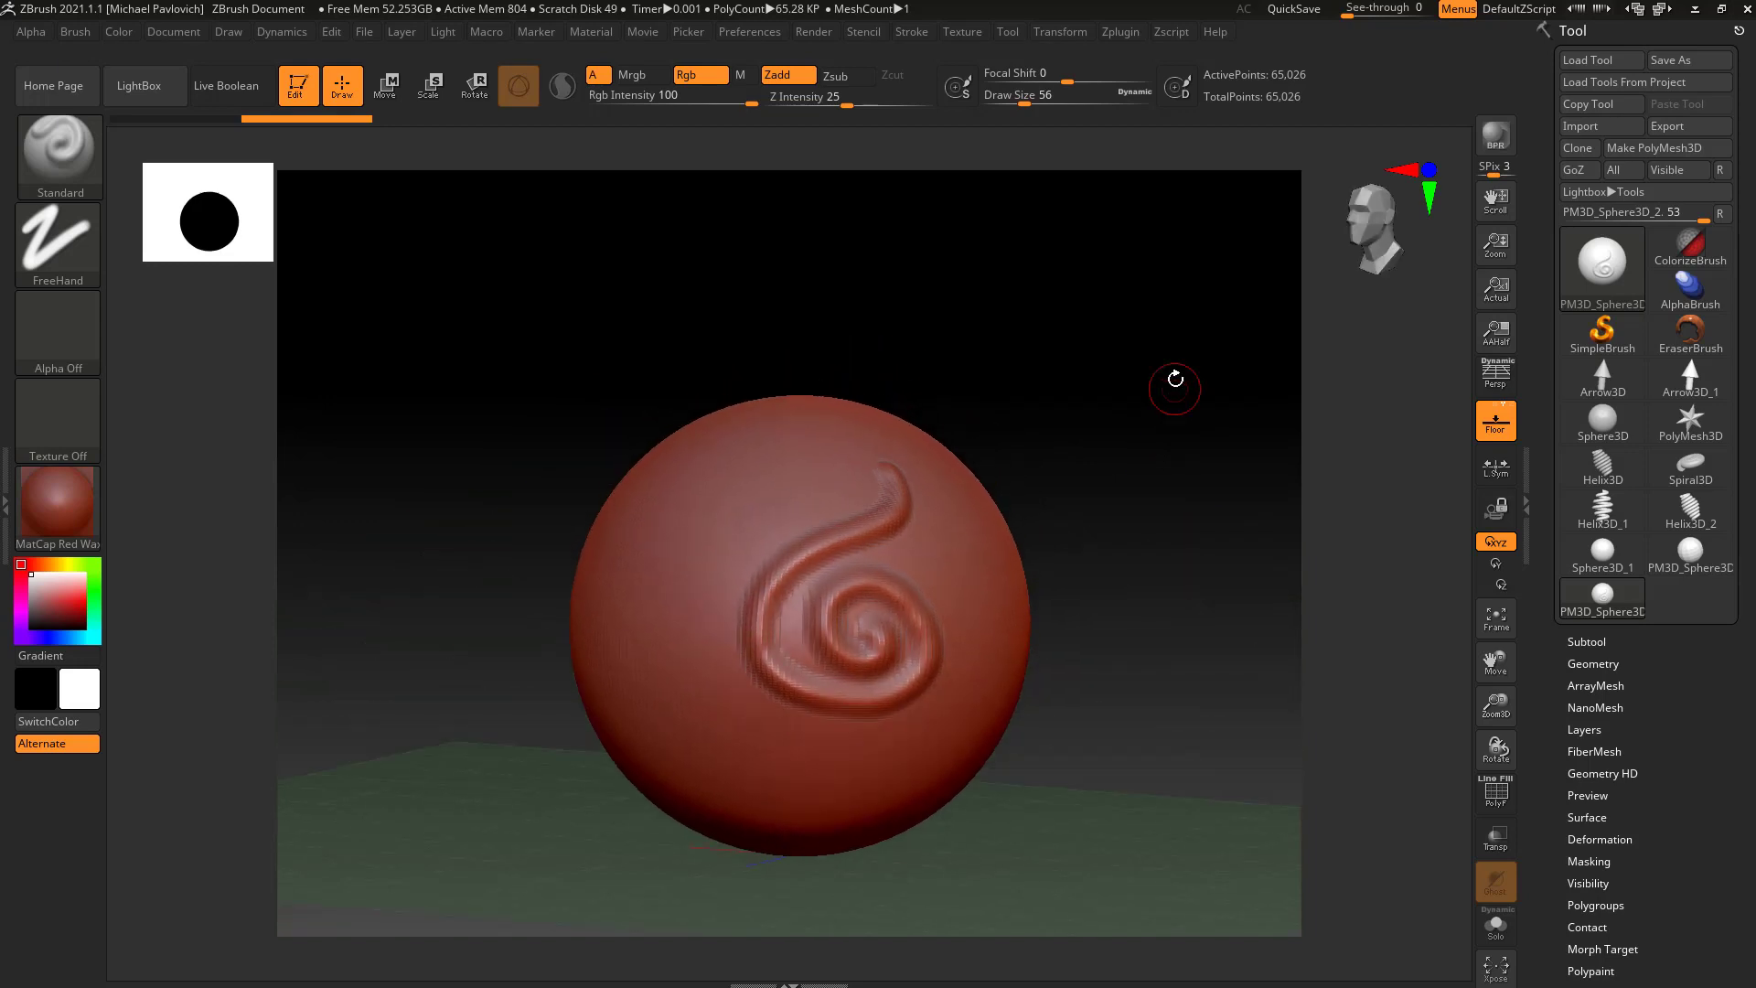
drag(1058, 497, 1129, 486)
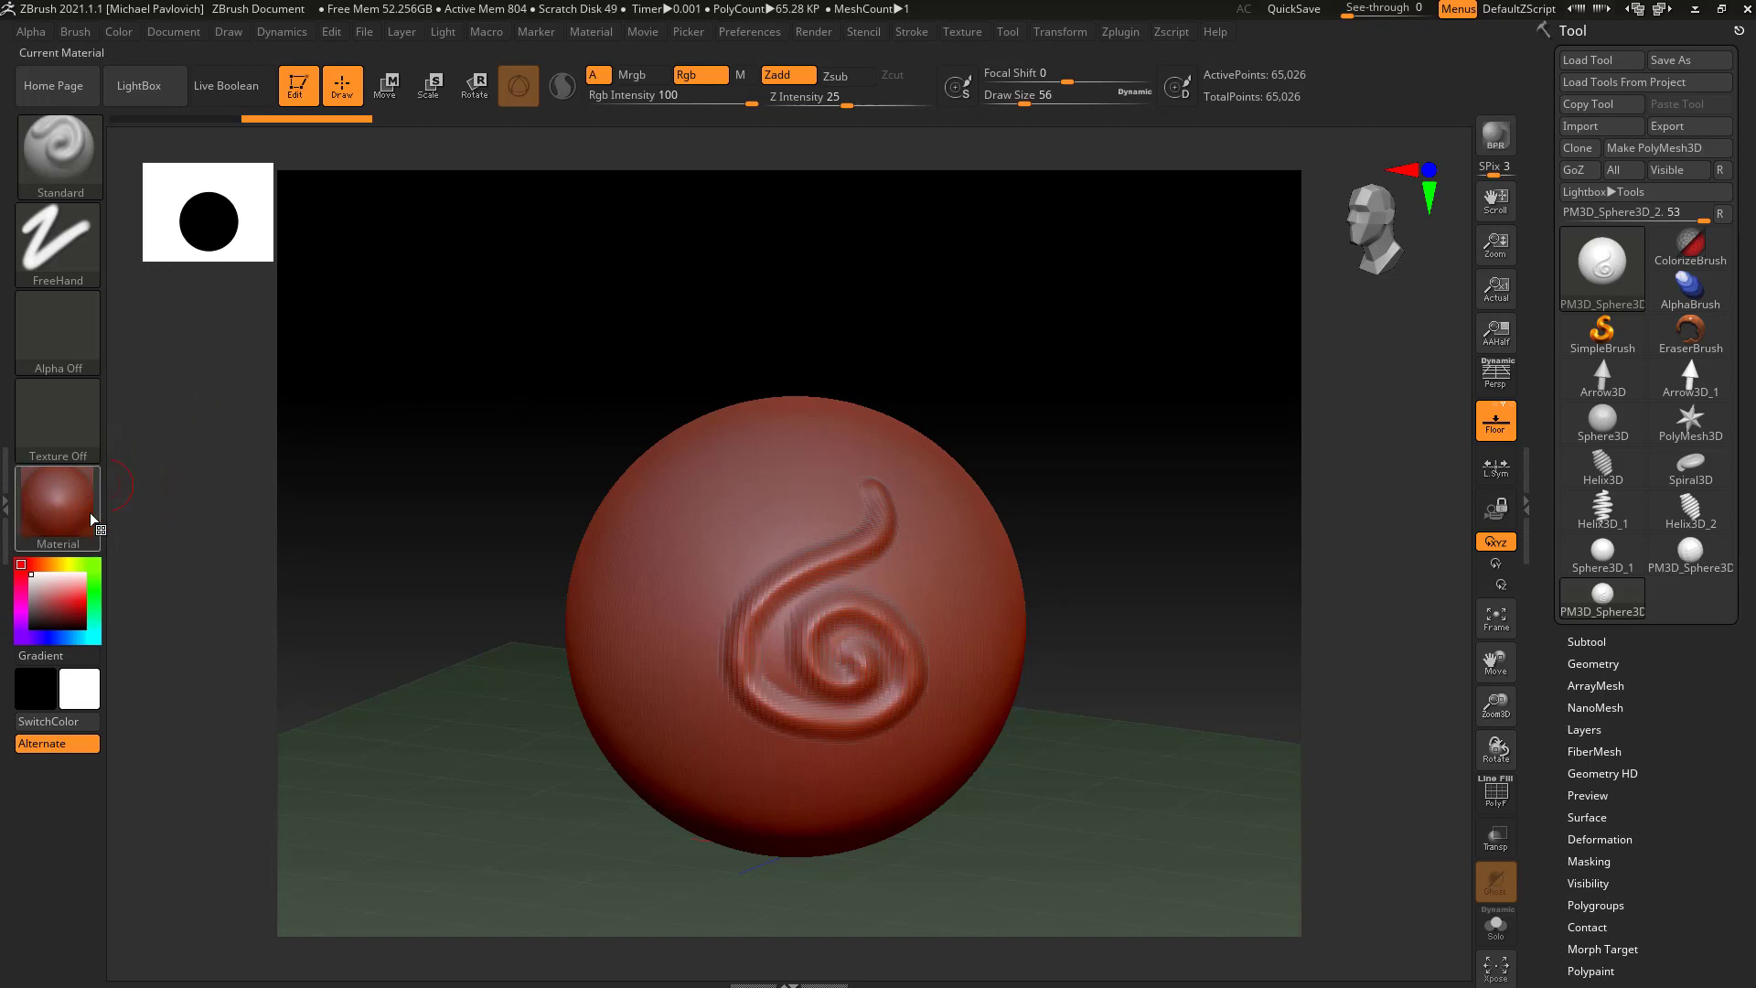
Step: Examine the current tool, brush, stroke, alpha, texture and material selections
mouse_move(63, 503)
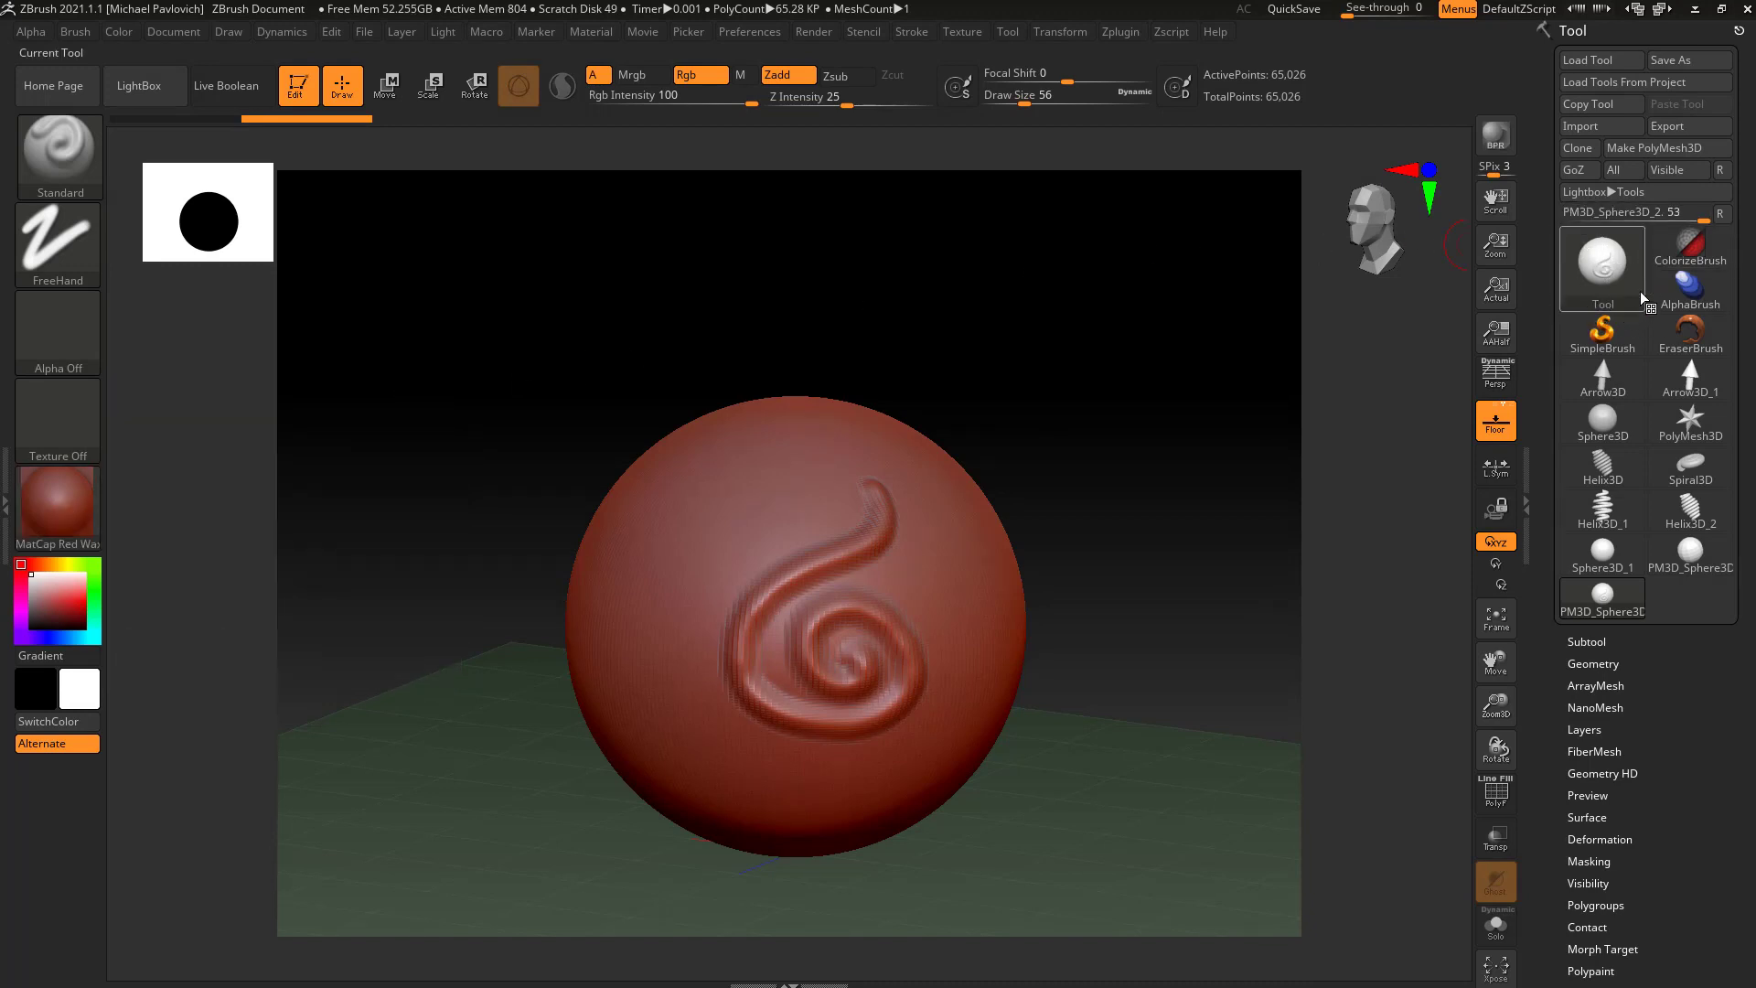
mouse_move(1639, 231)
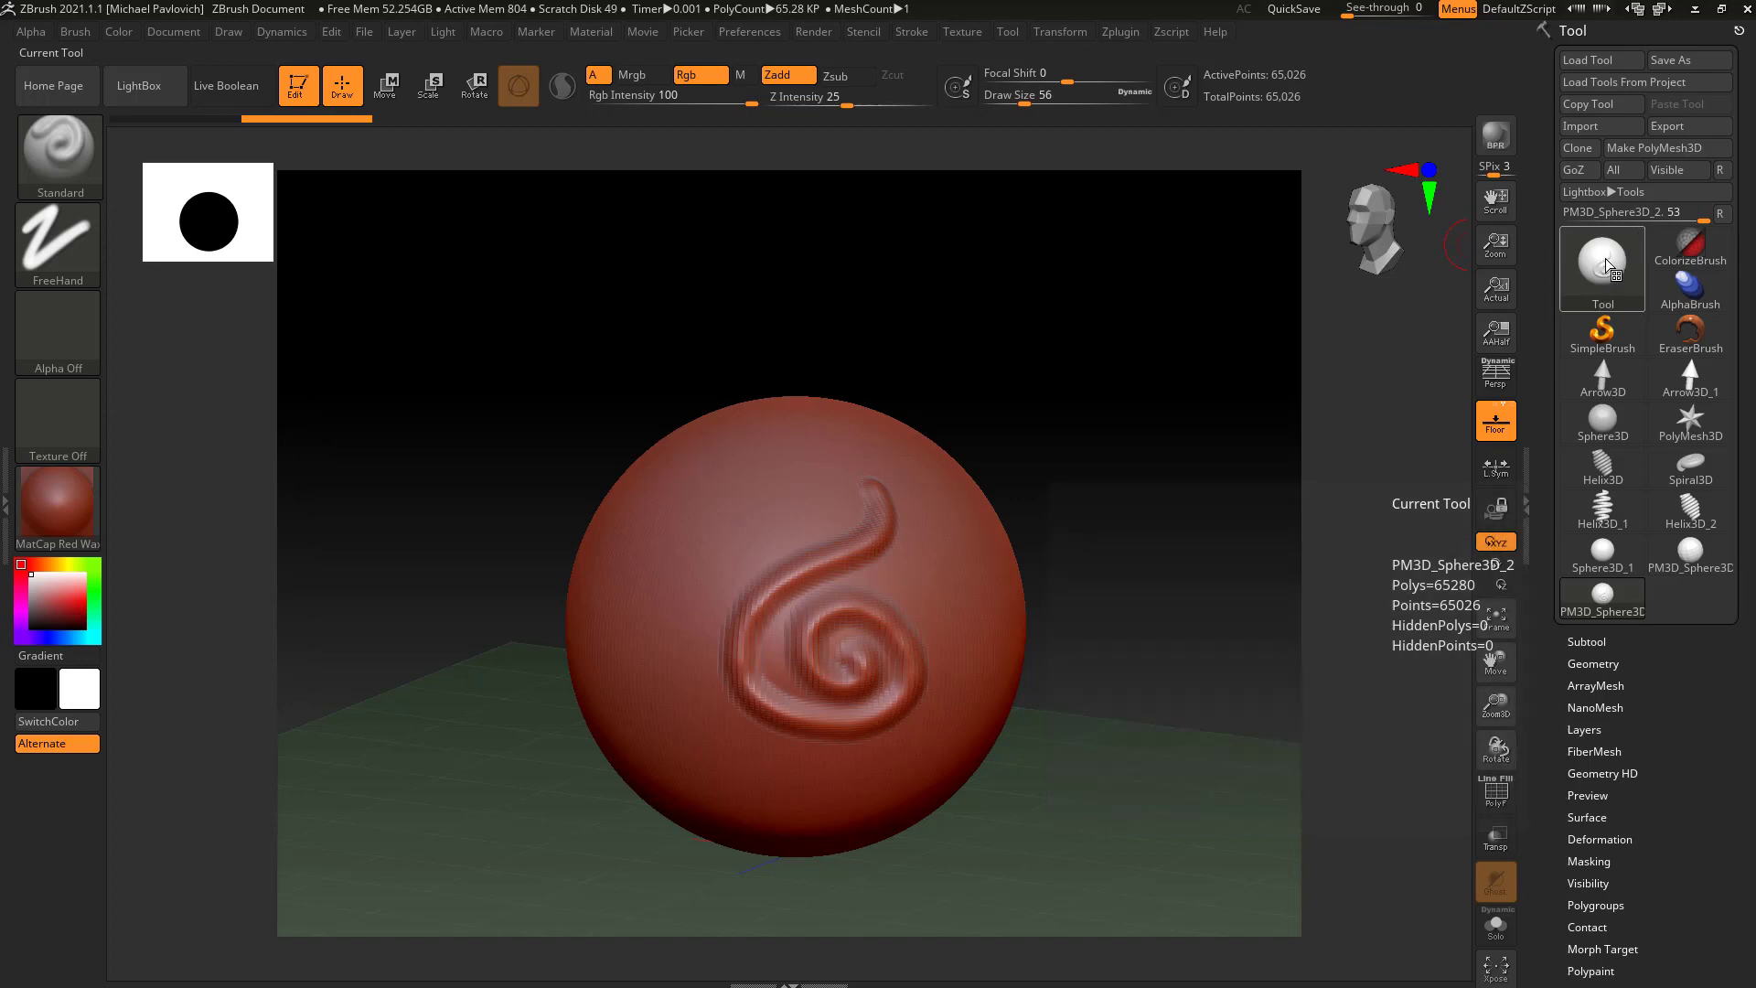
click(1606, 258)
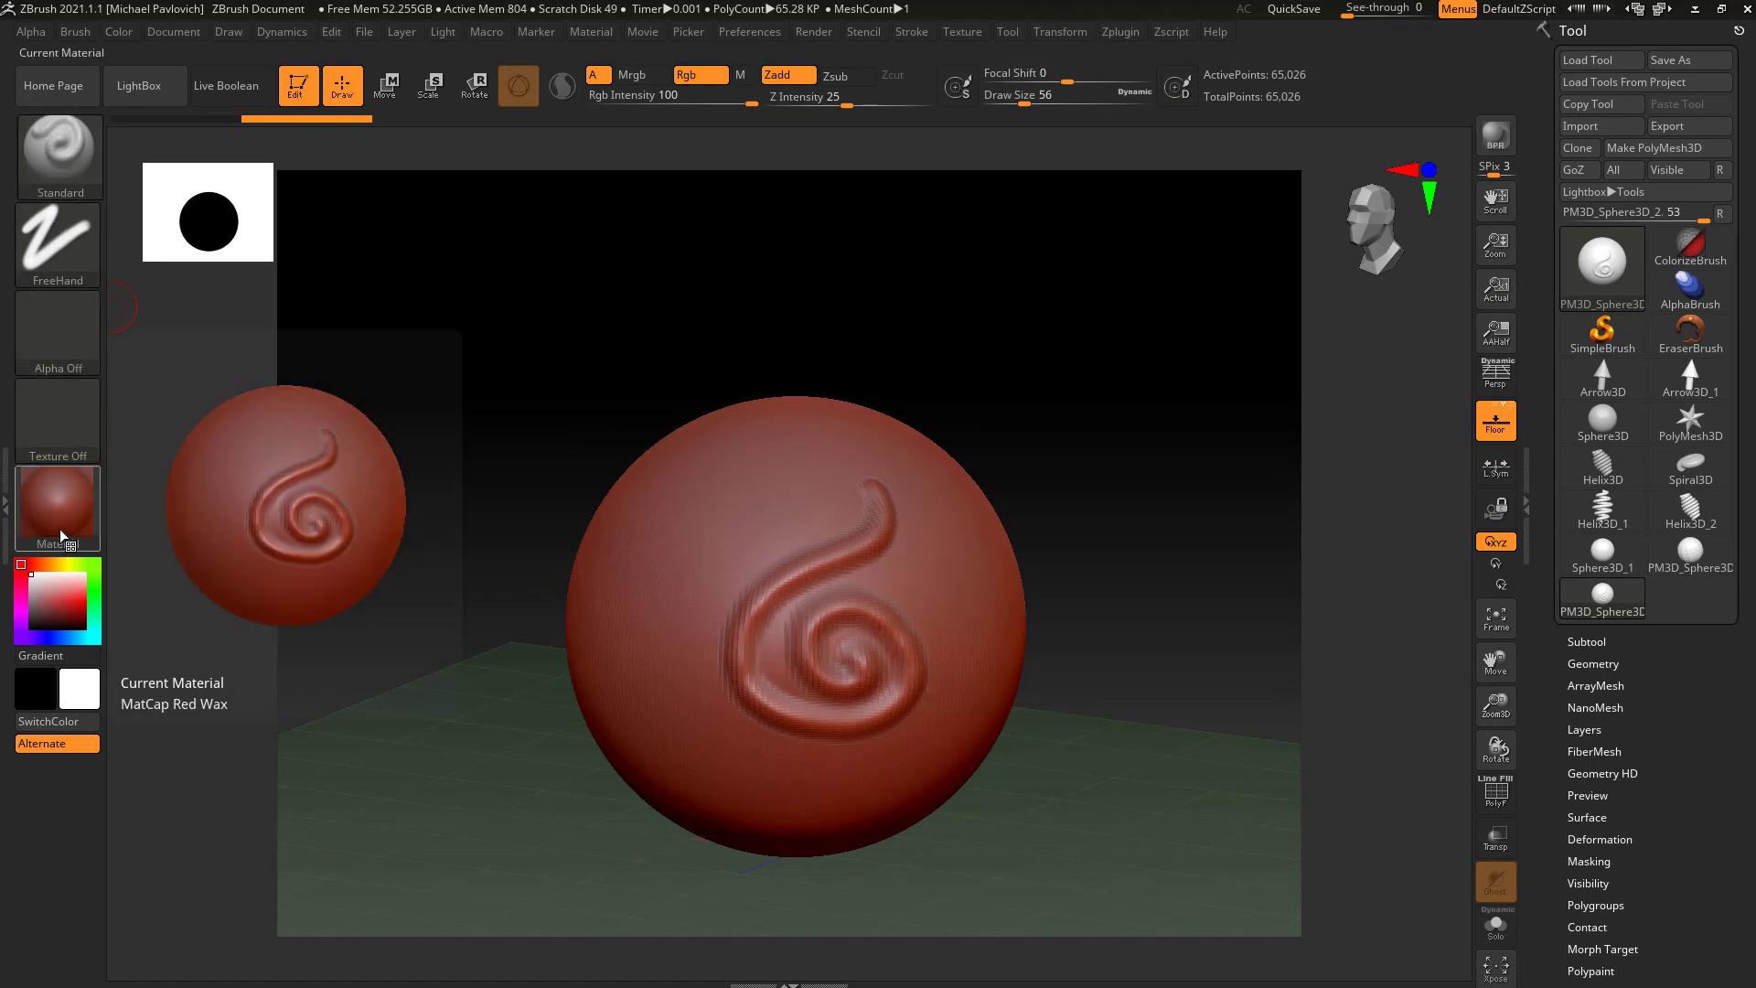
click(59, 144)
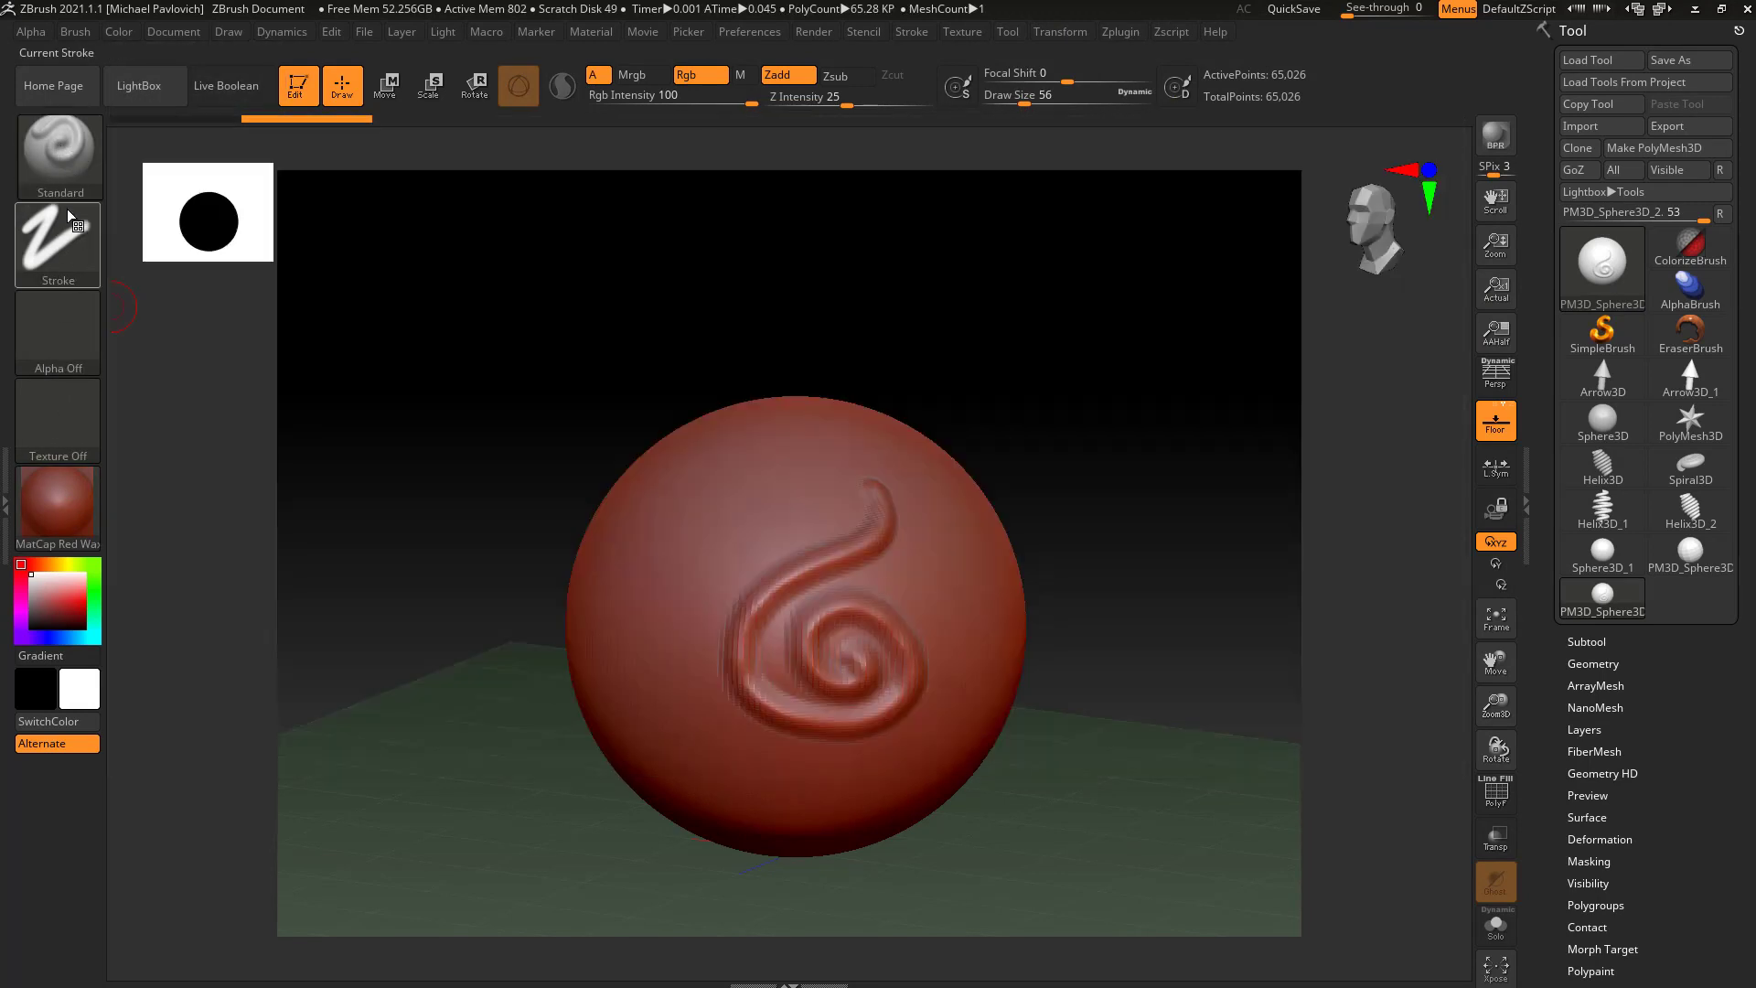
click(65, 233)
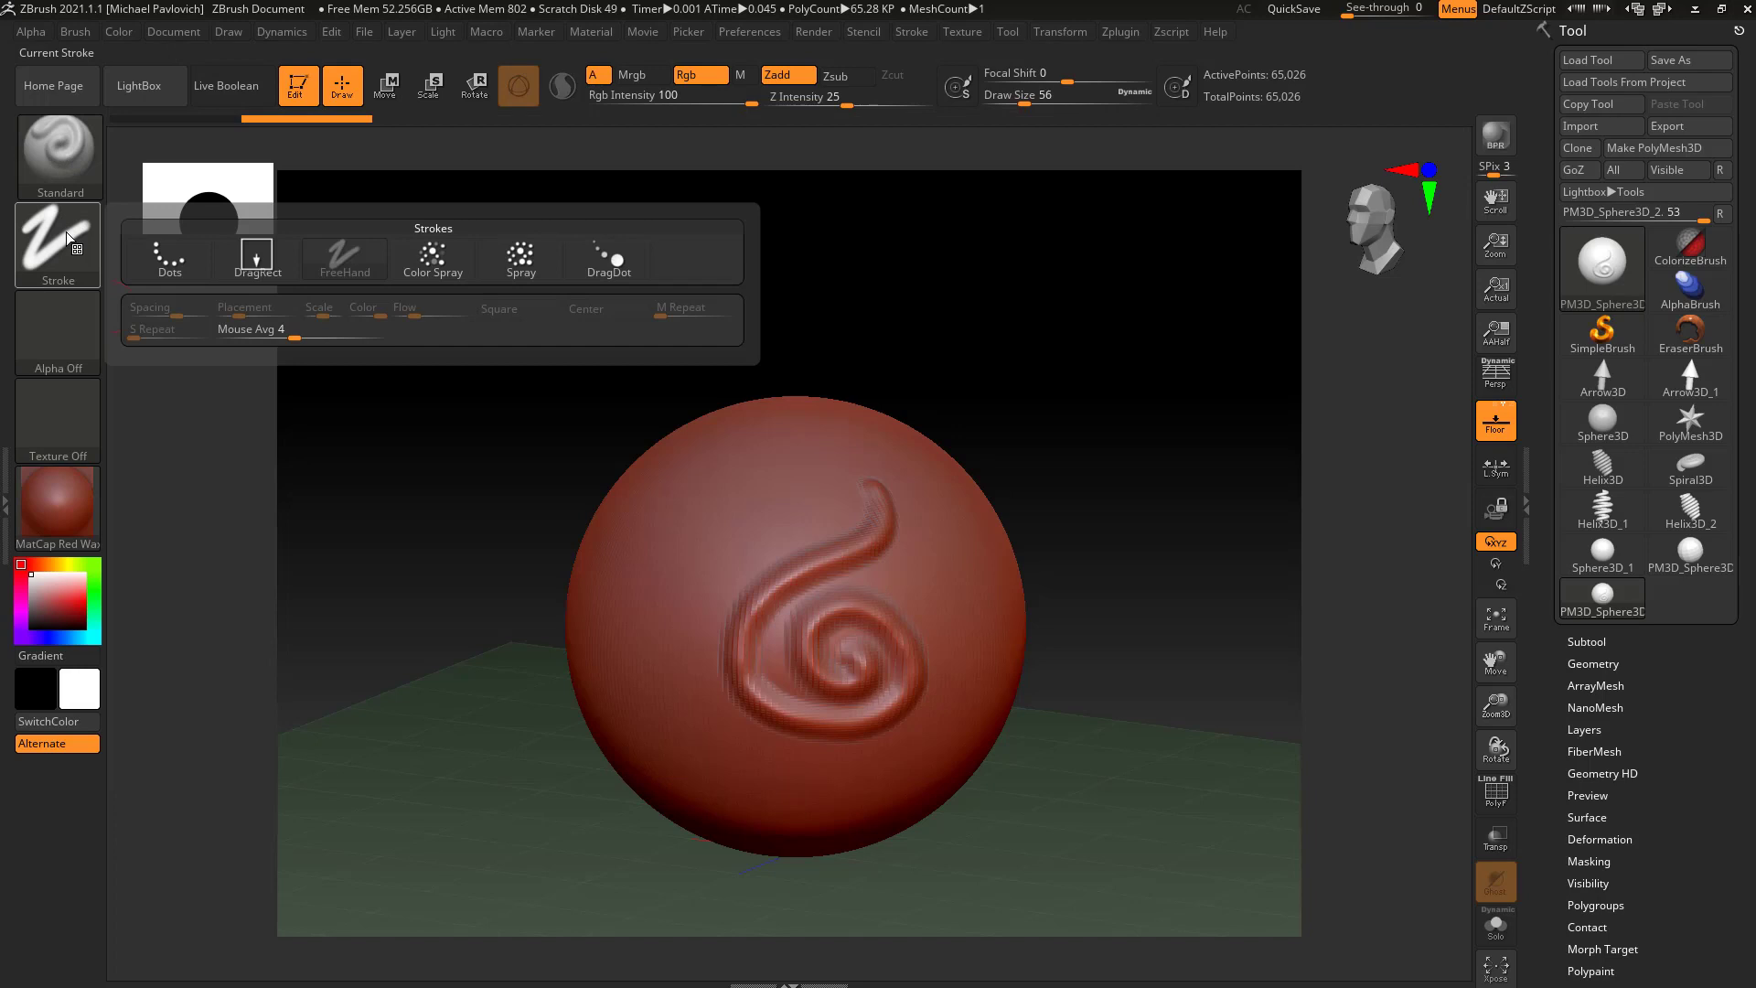
click(62, 322)
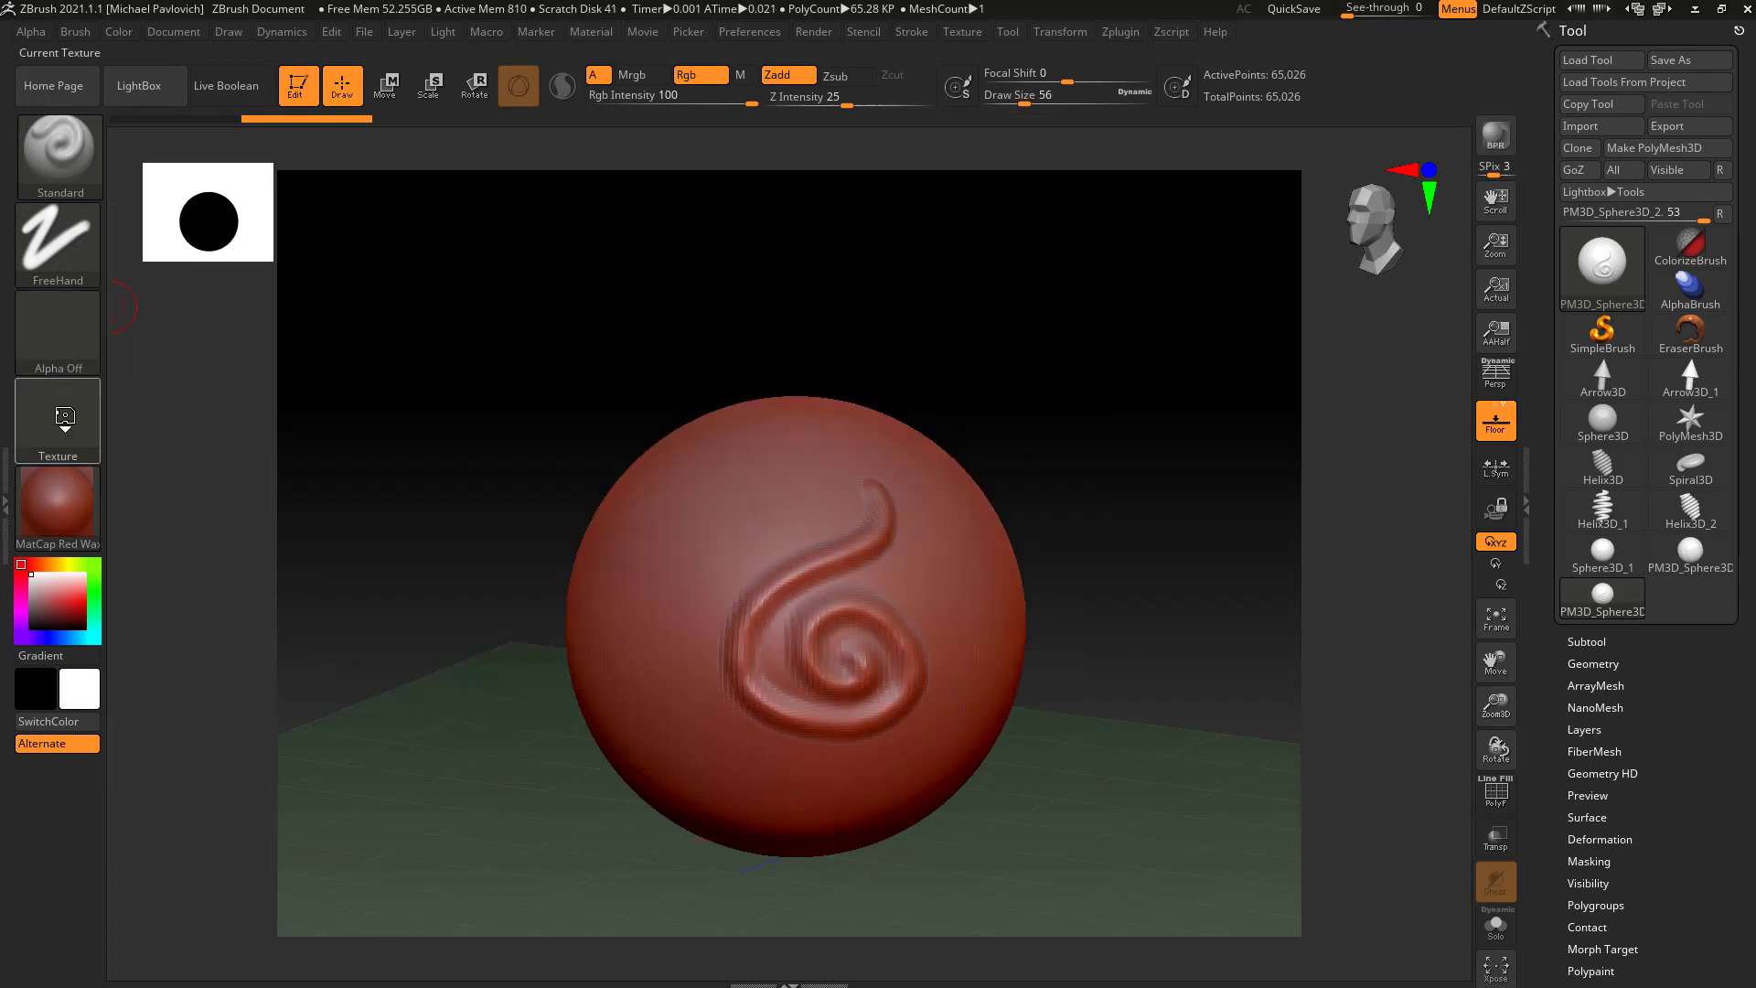
click(64, 419)
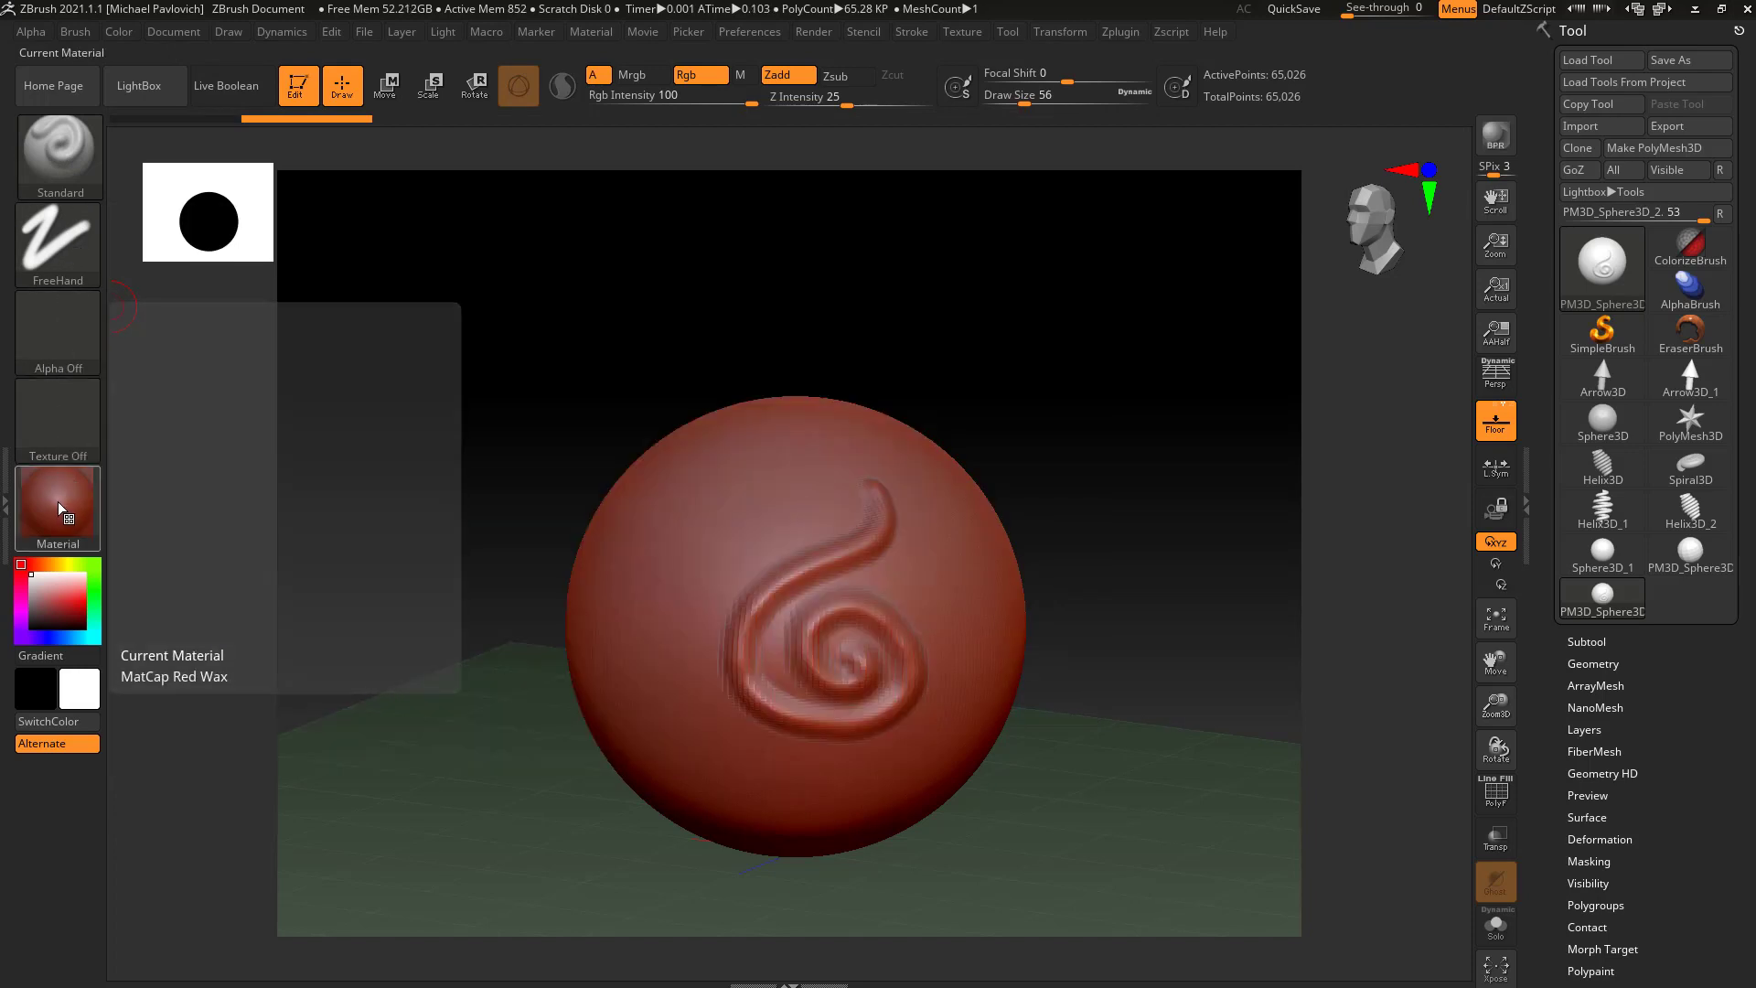
click(57, 501)
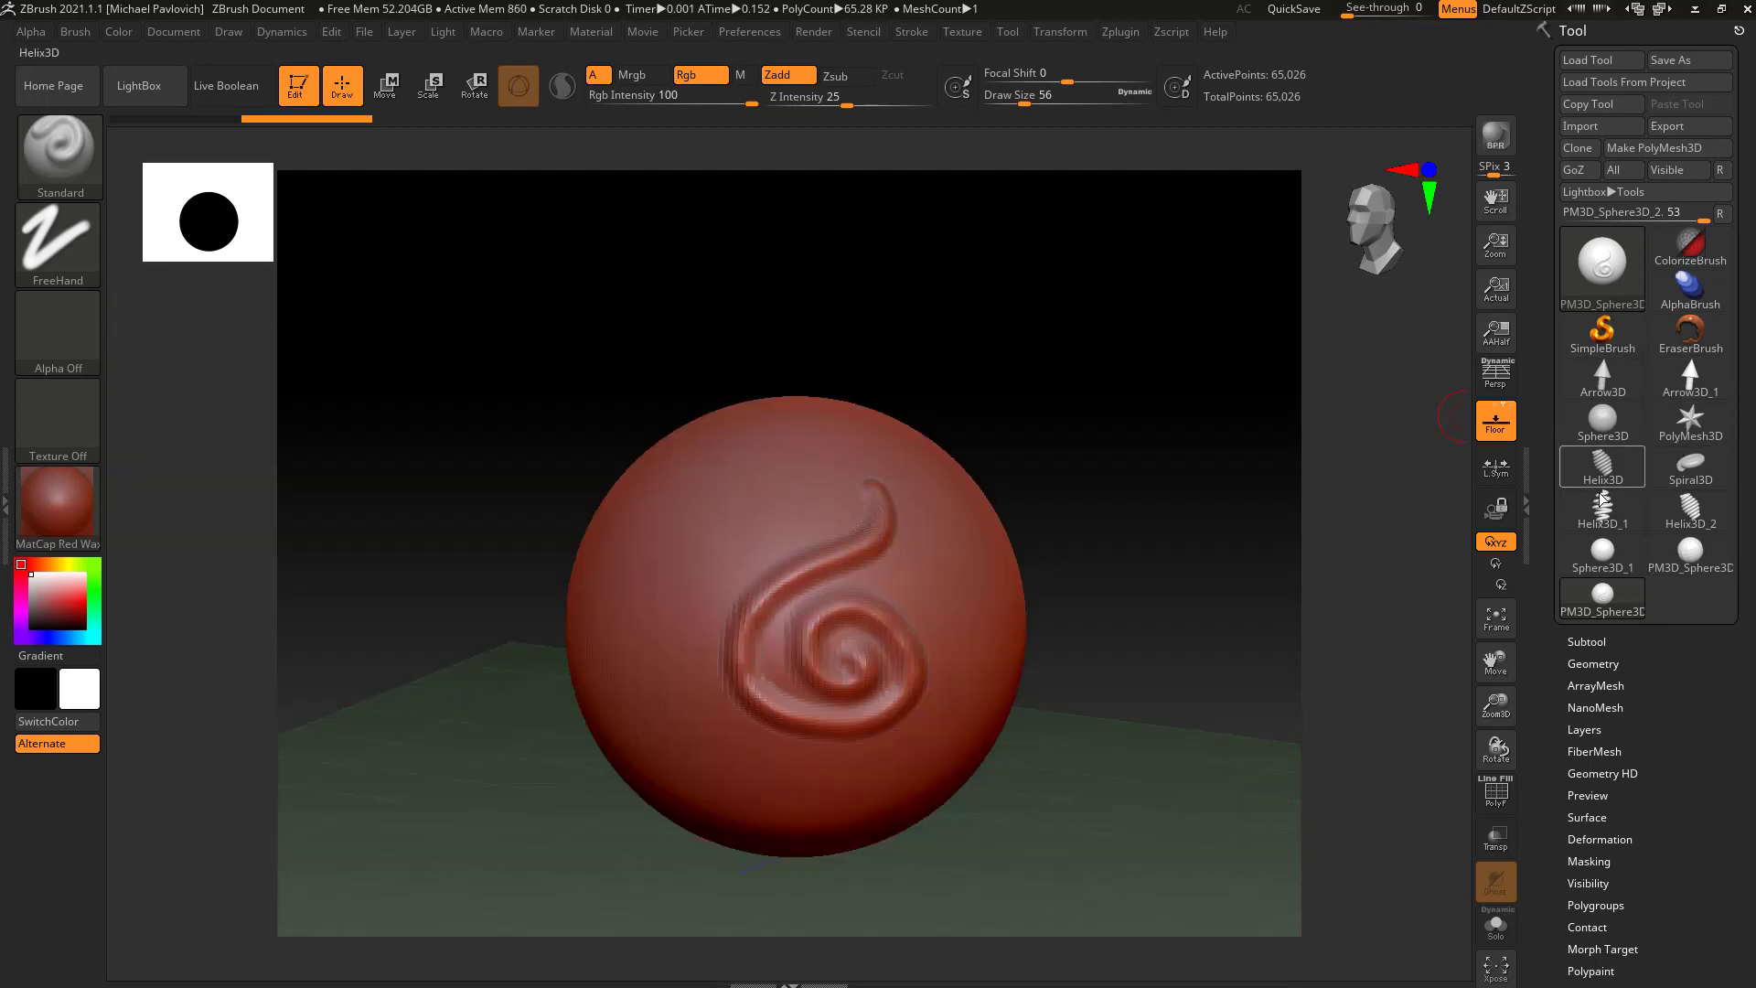
Step: Preview the MatCap materials on the mesh and apply MatCap Gray to the sphere
click(78, 520)
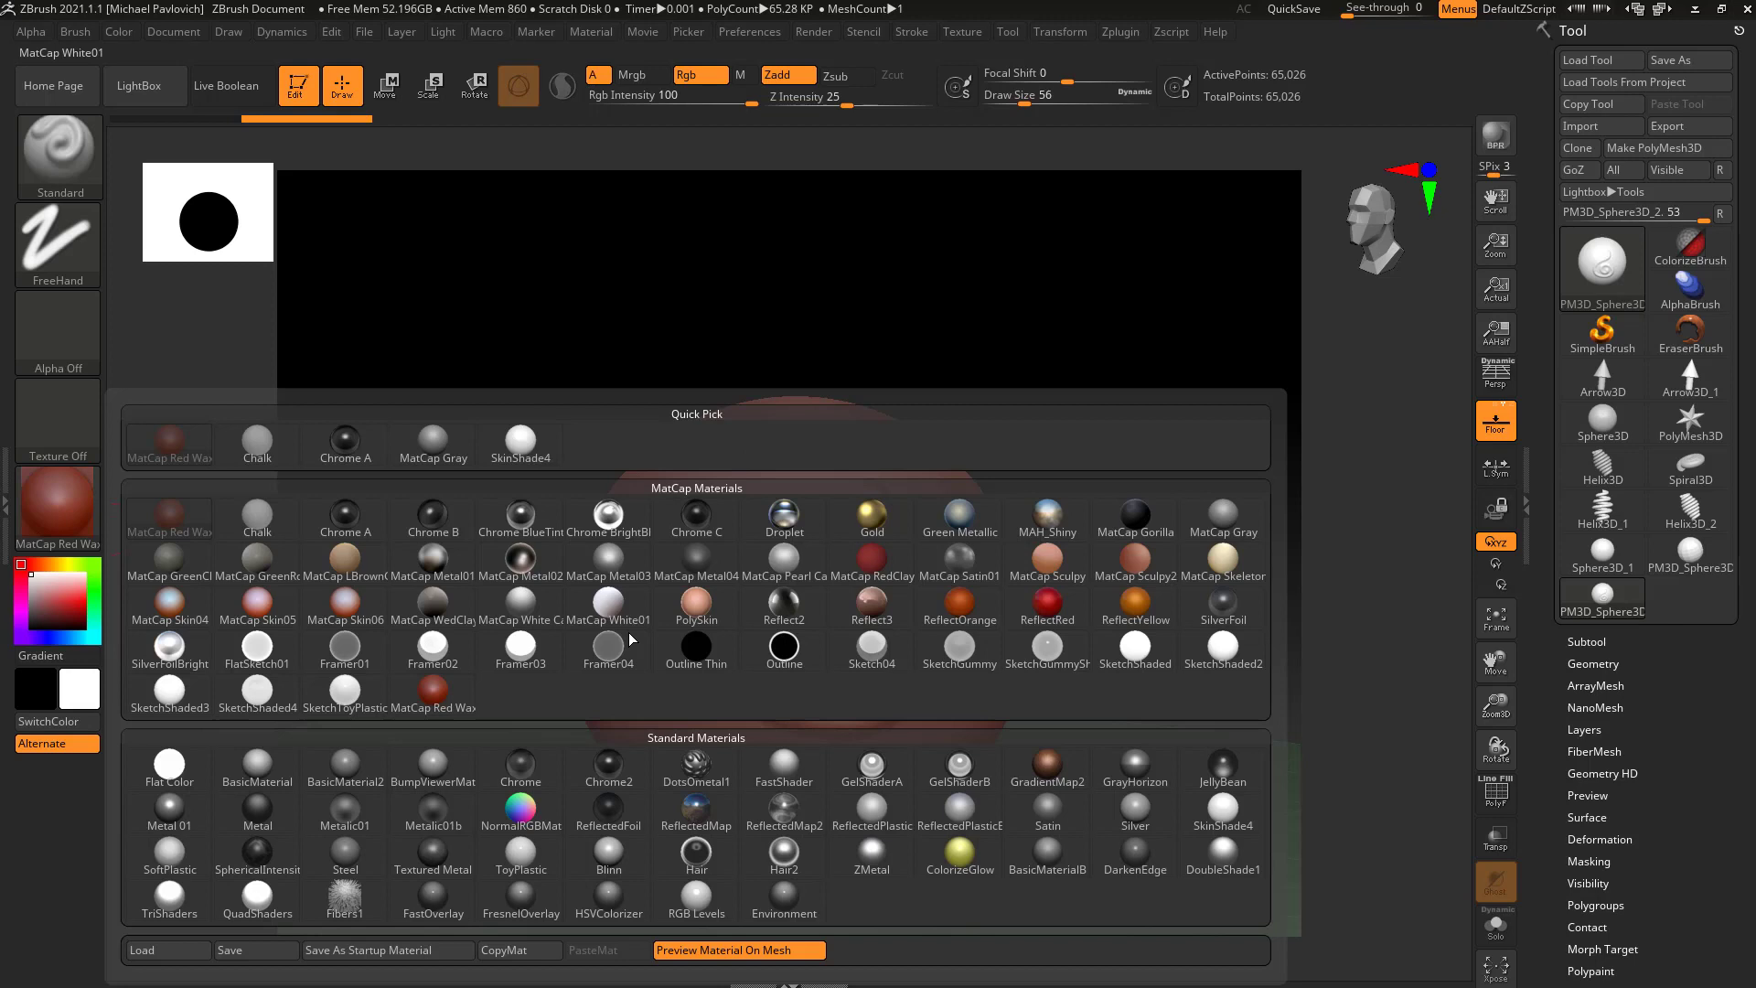
mouse_move(753, 822)
mouse_move(754, 578)
mouse_move(184, 524)
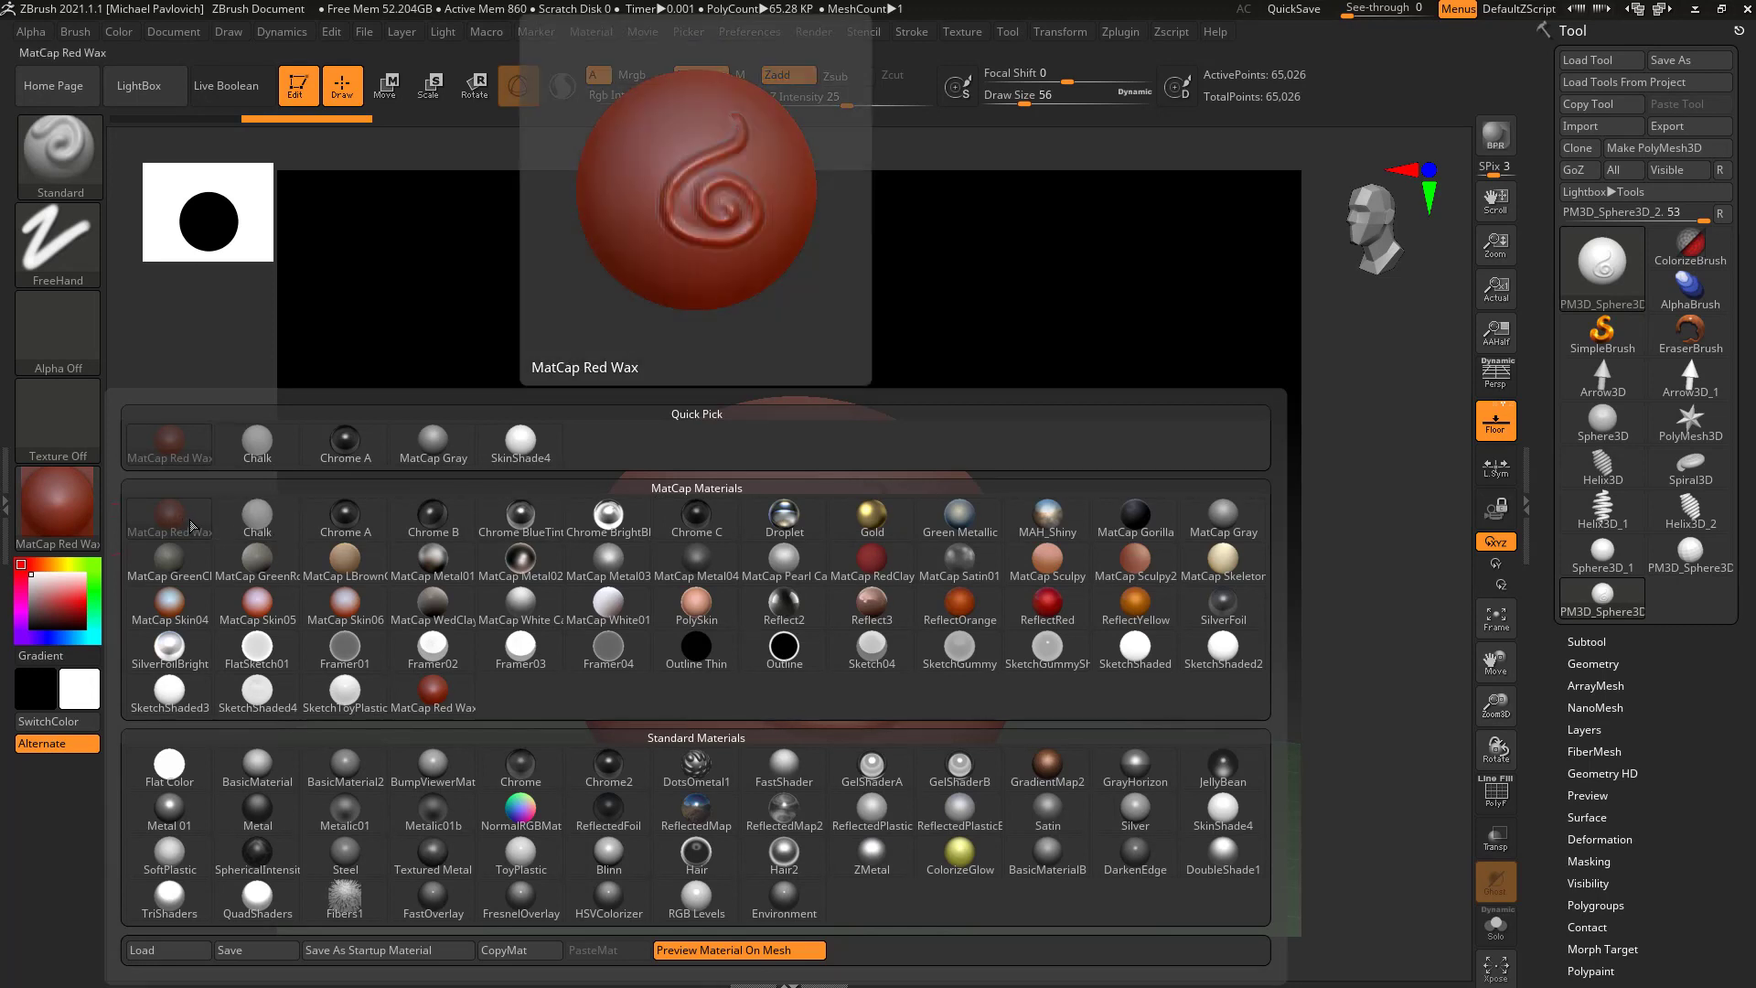
mouse_move(1237, 526)
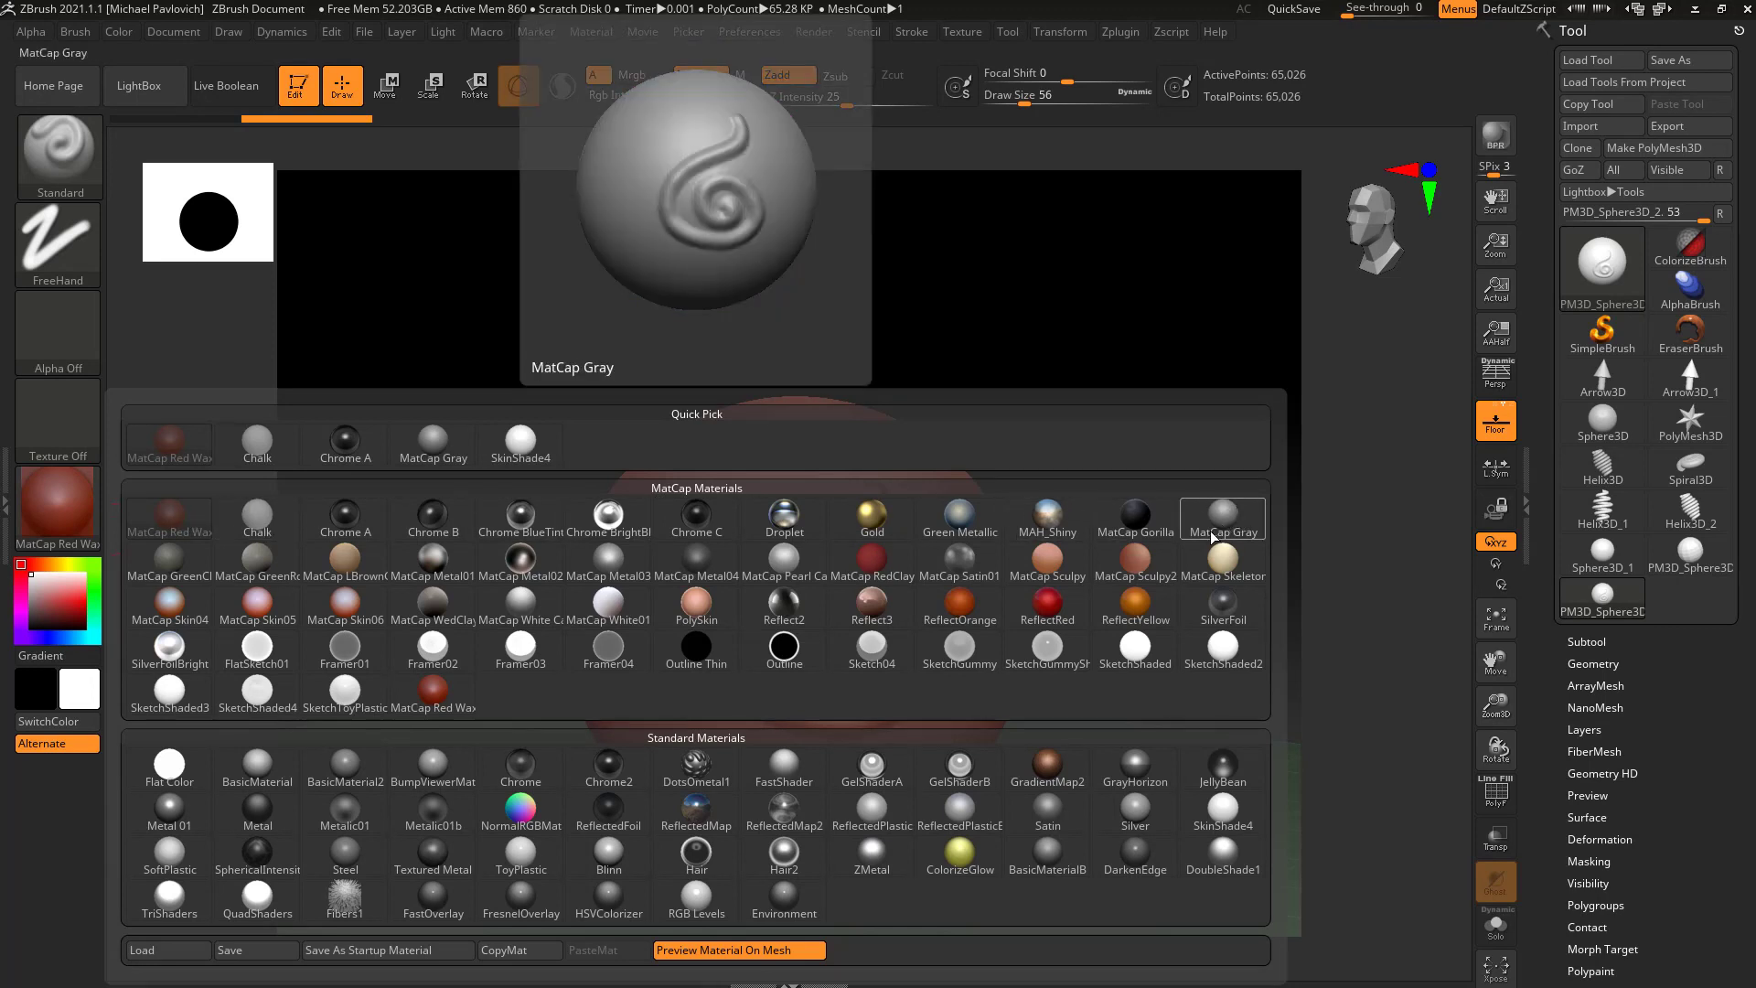
mouse_move(1177, 575)
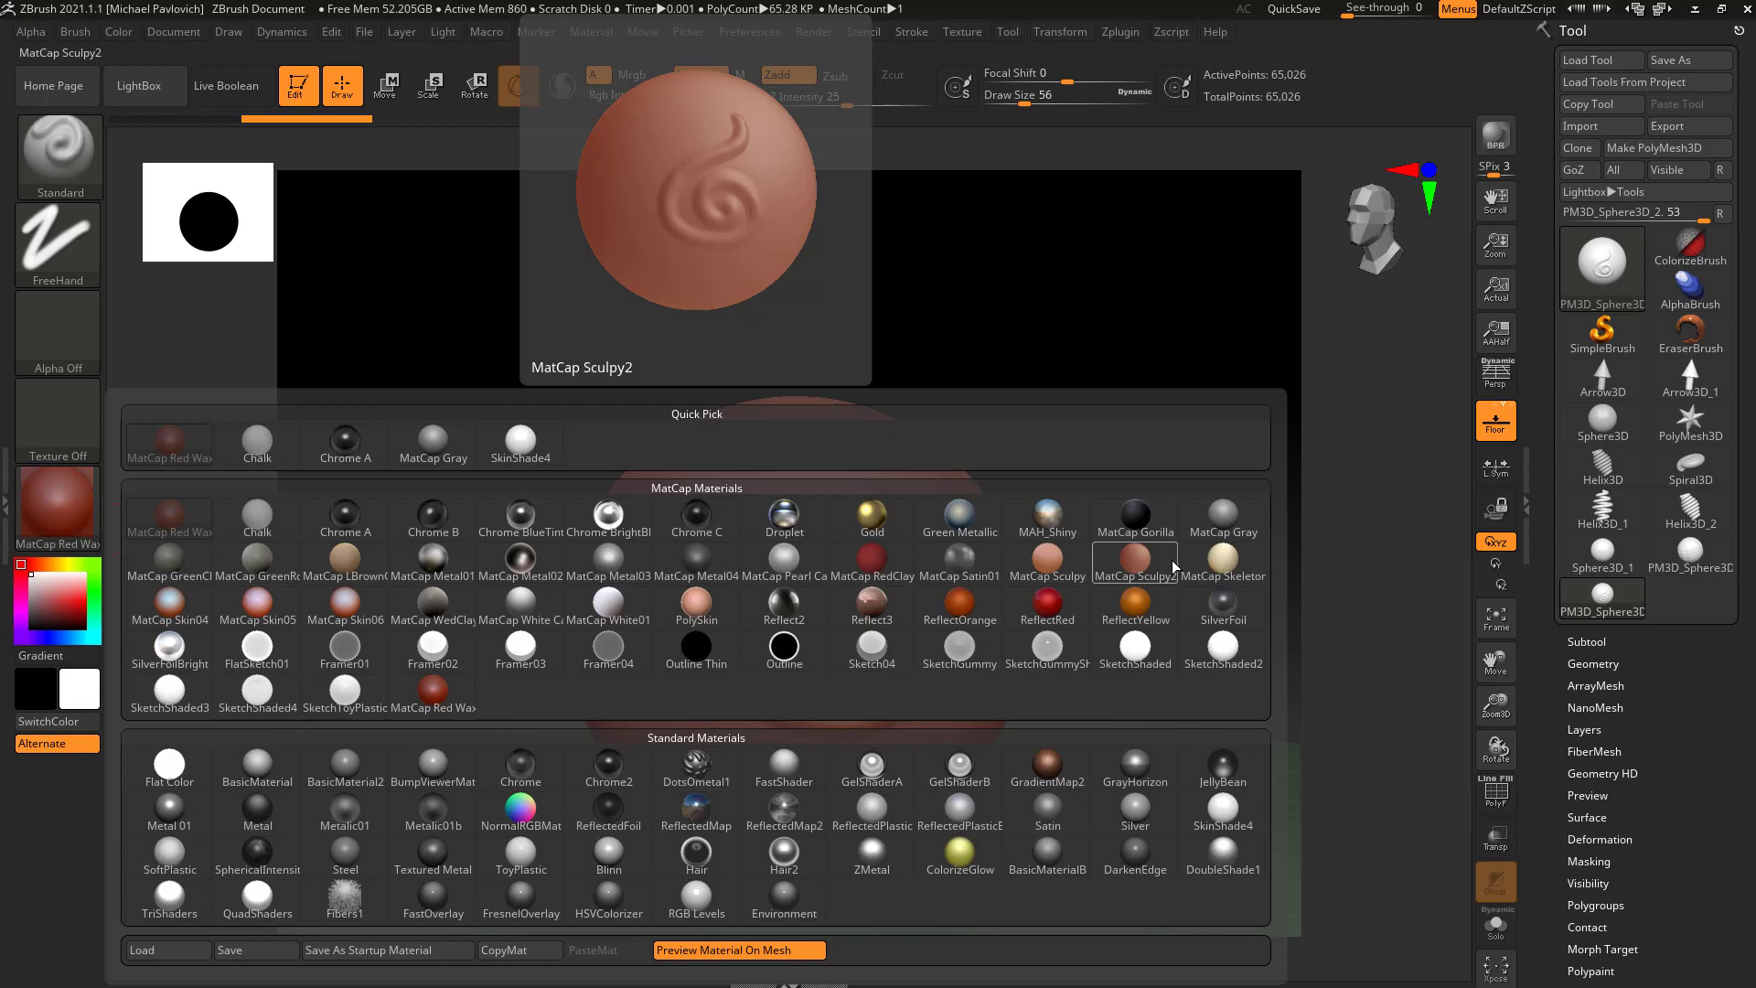
click(1224, 518)
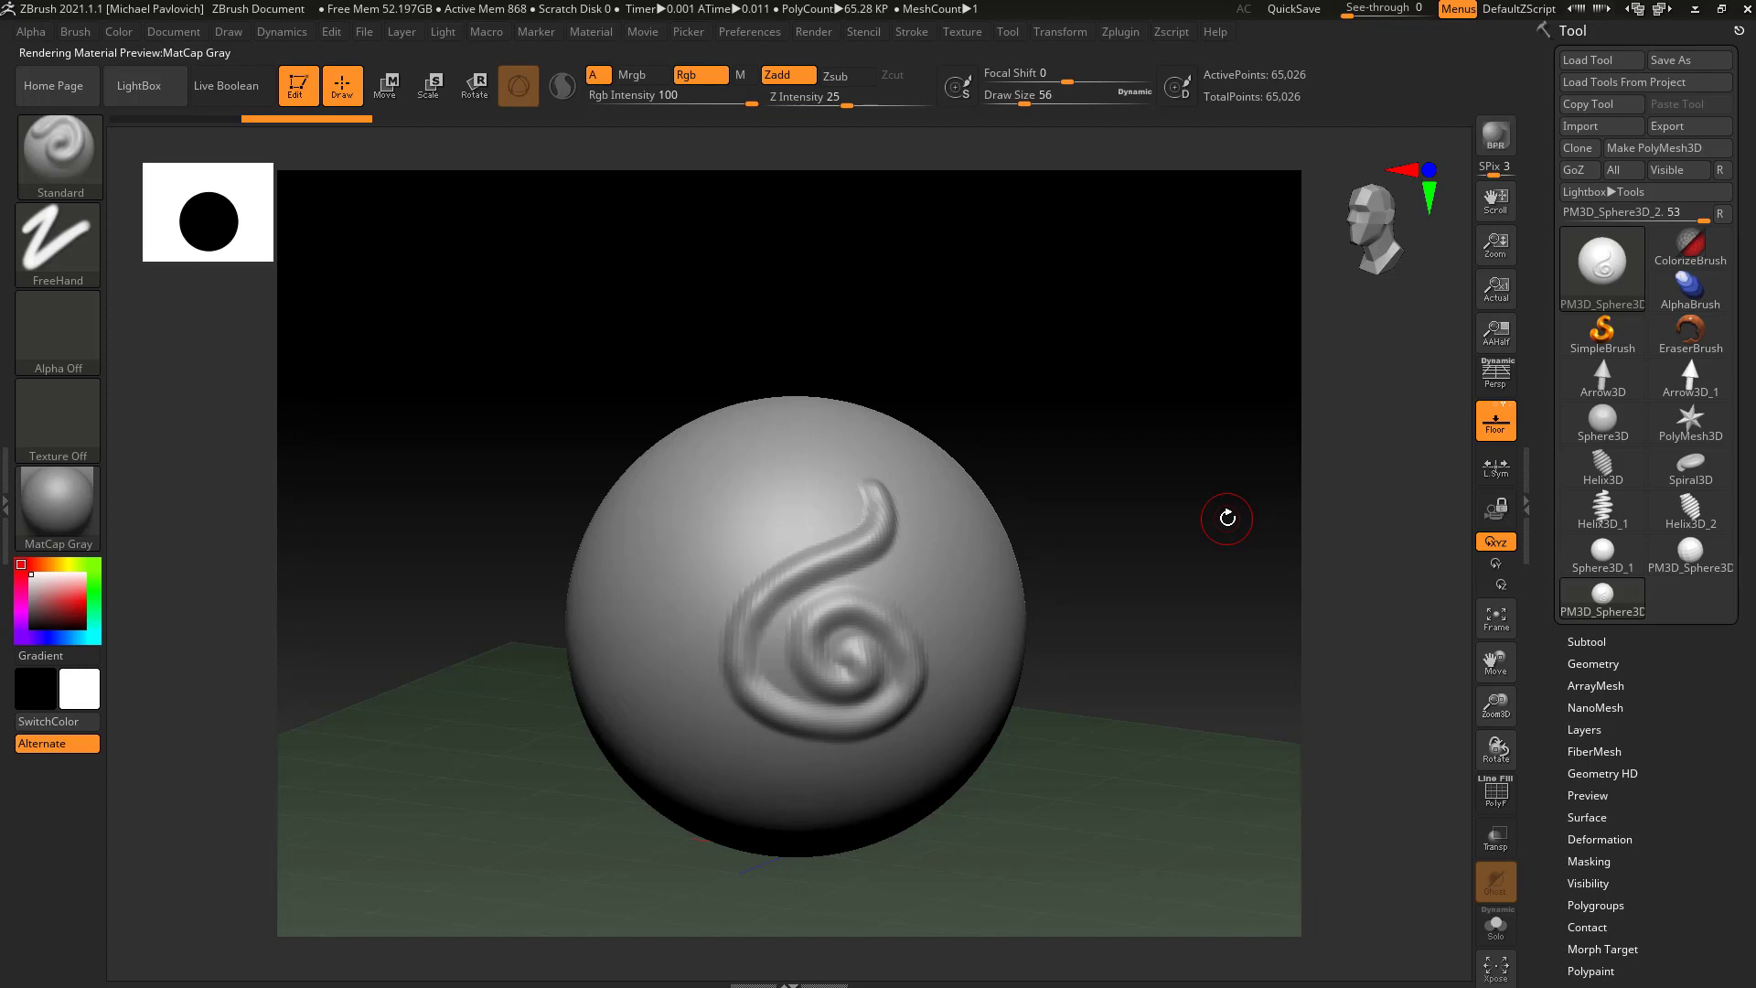
Step: Save MatCap Gray as the startup material
click(67, 513)
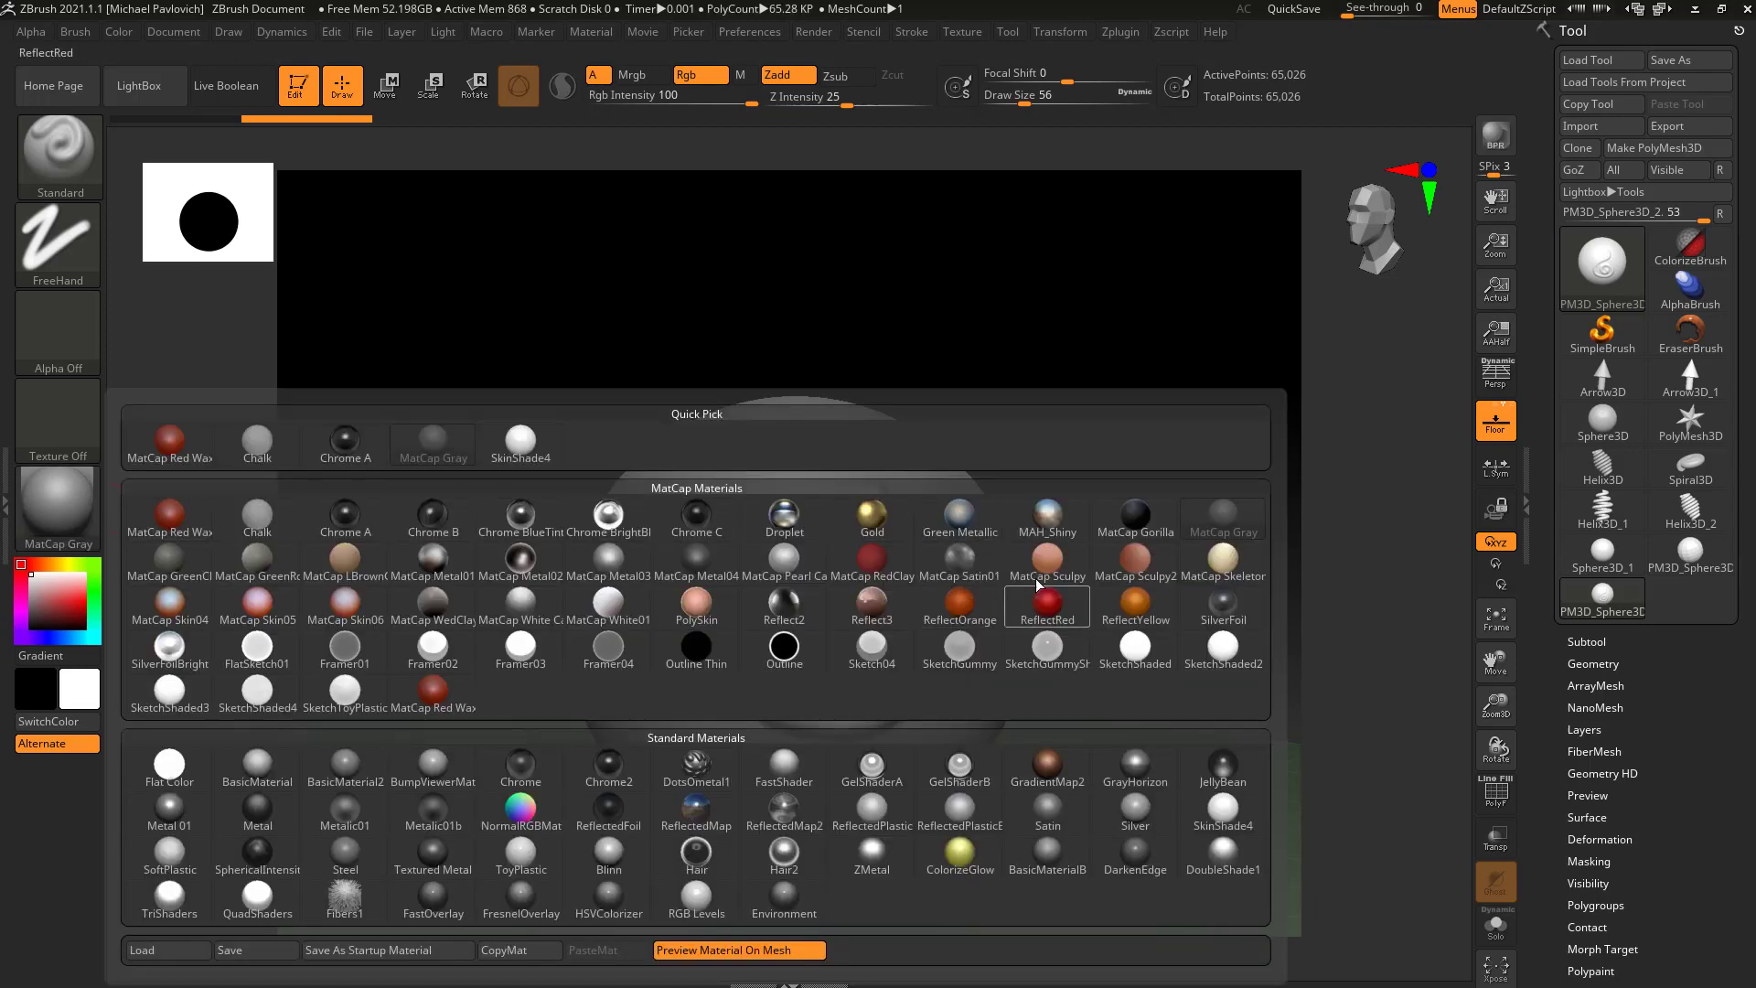
mouse_move(1220, 524)
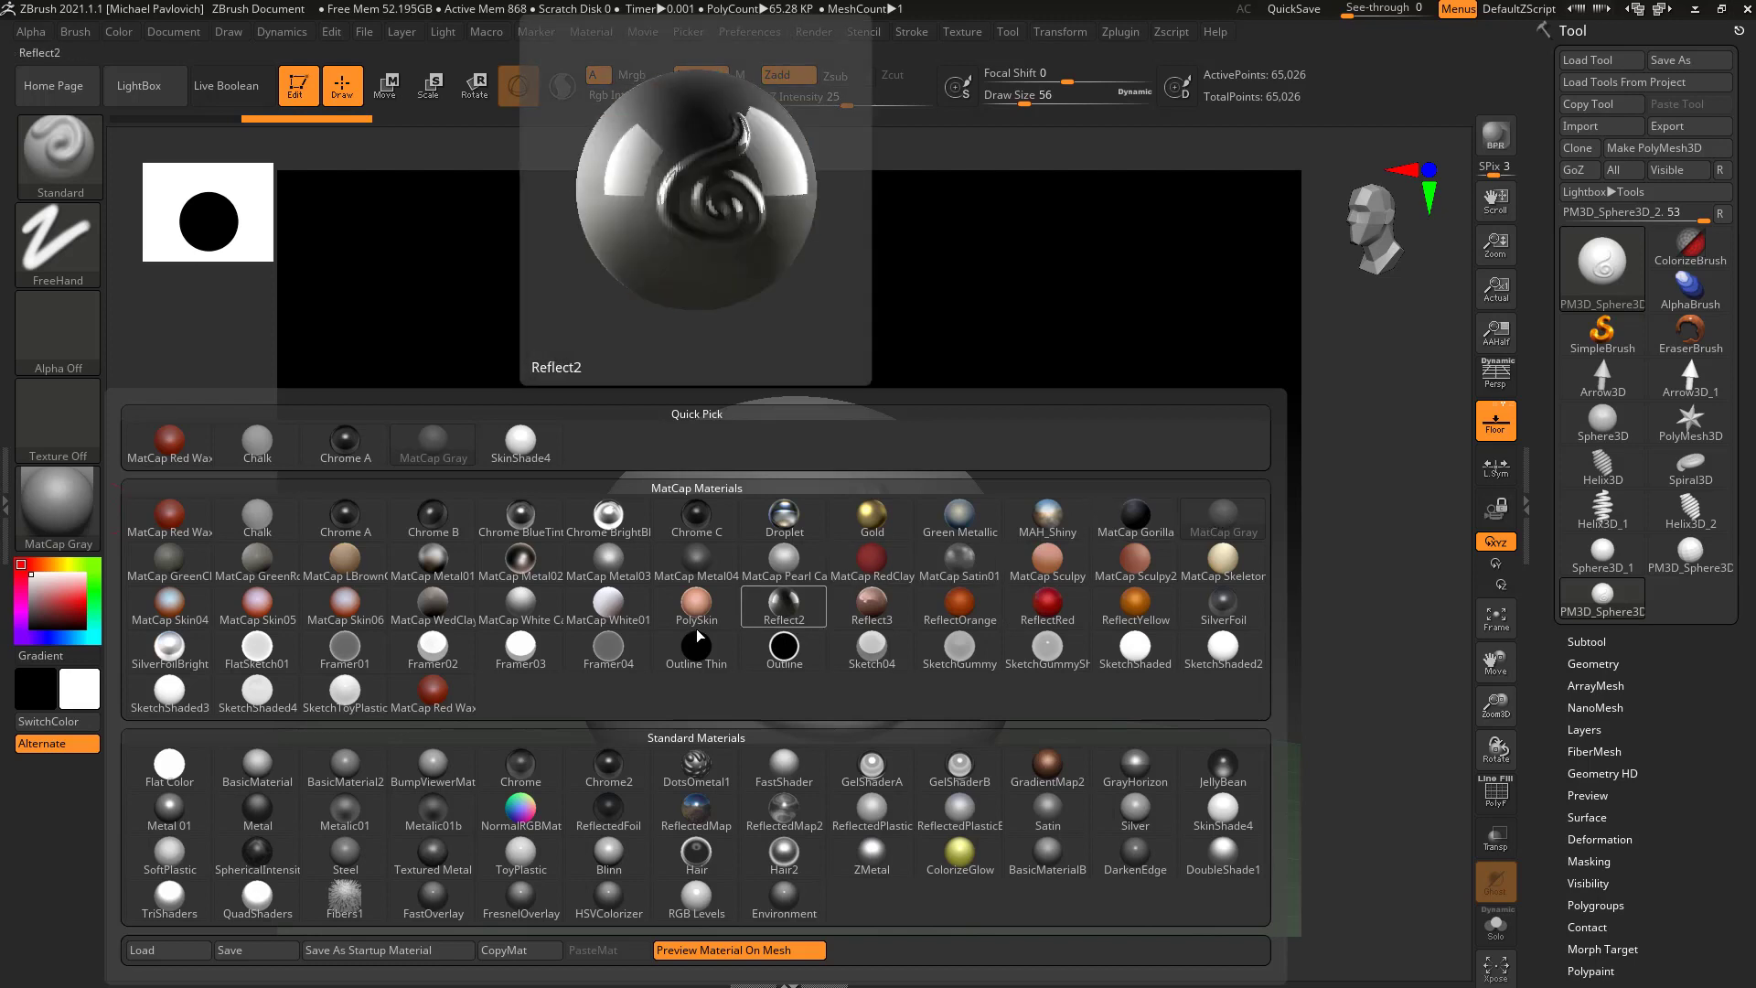
click(391, 951)
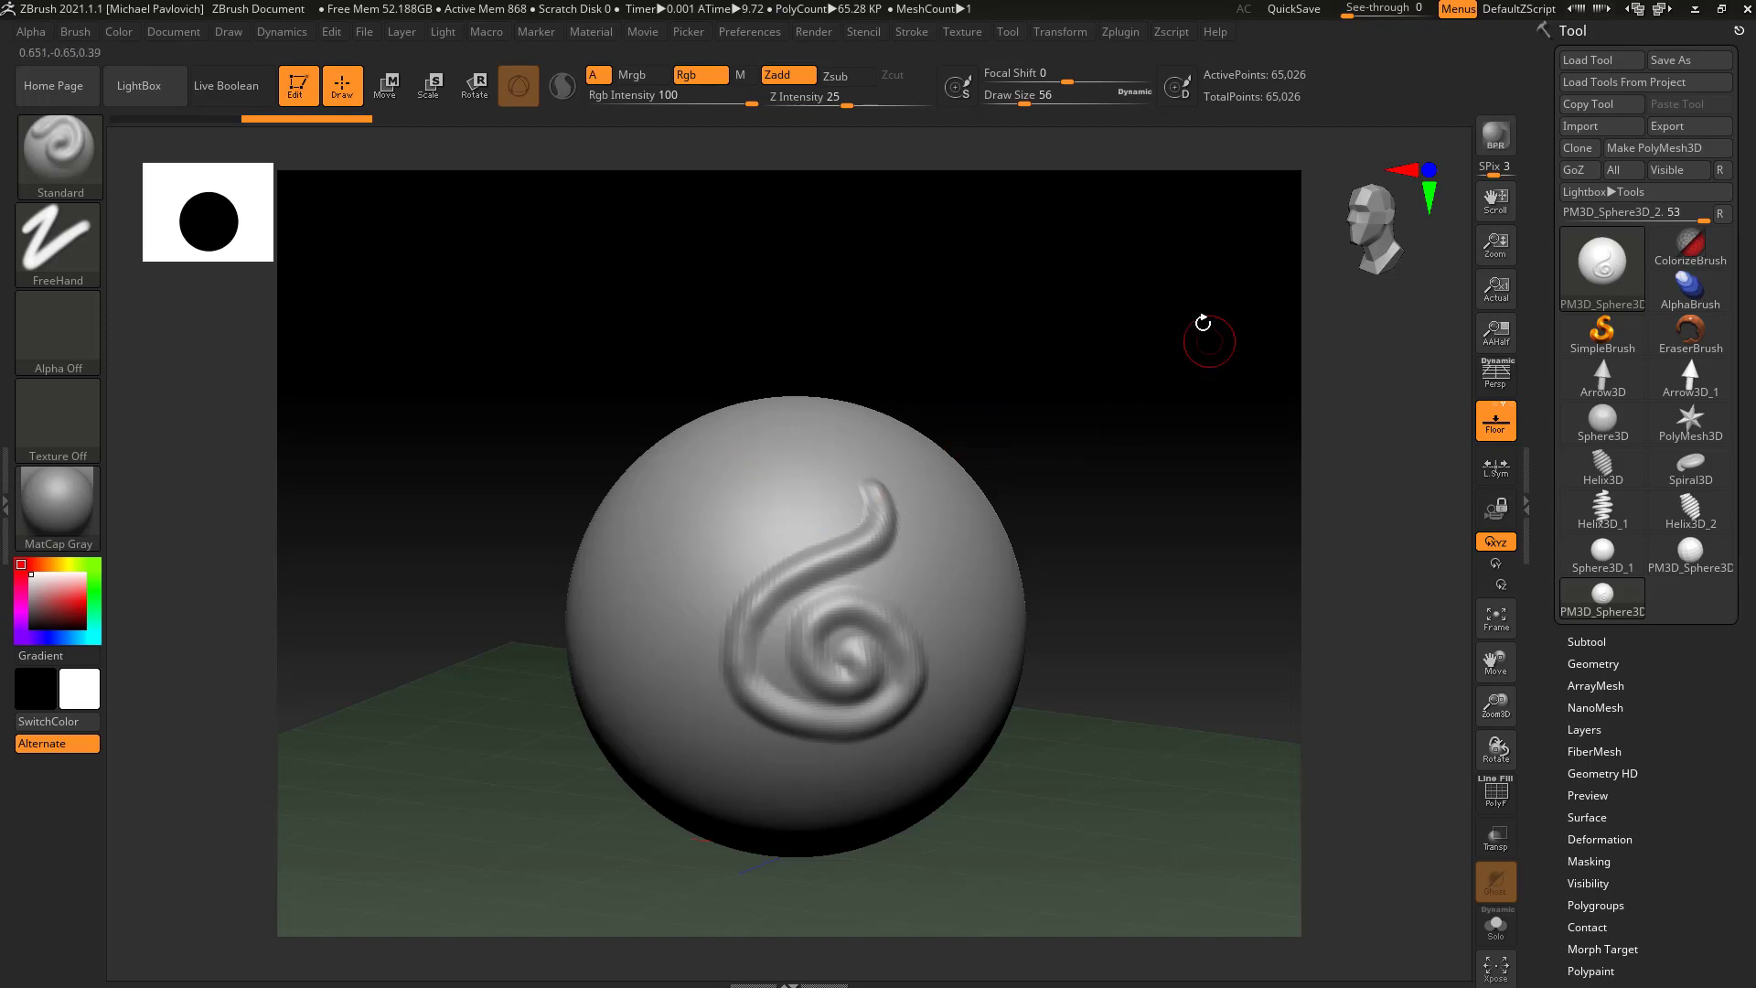
Step: Sculpt a curved ridge to the left of the spiral, undo both sculpted strokes and restore them with redo
mouse_move(805, 450)
mouse_down()
mouse_move(778, 513)
mouse_move(651, 612)
mouse_move(675, 682)
mouse_up()
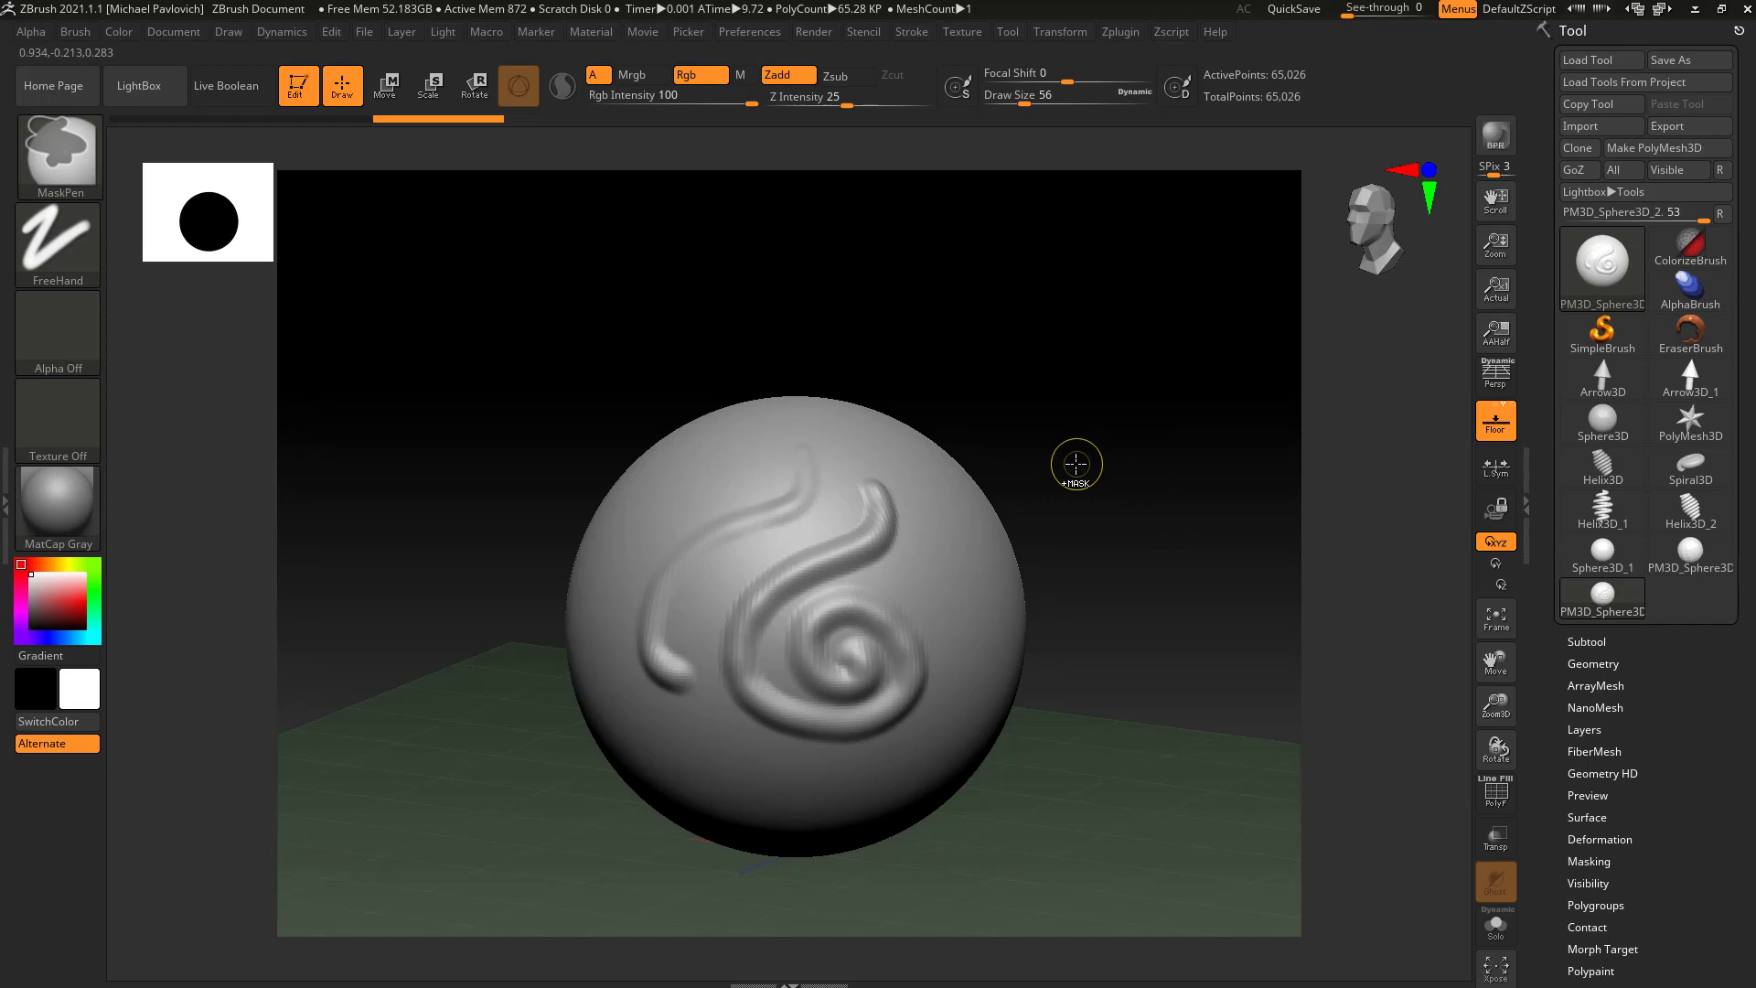
key(ctrl+z)
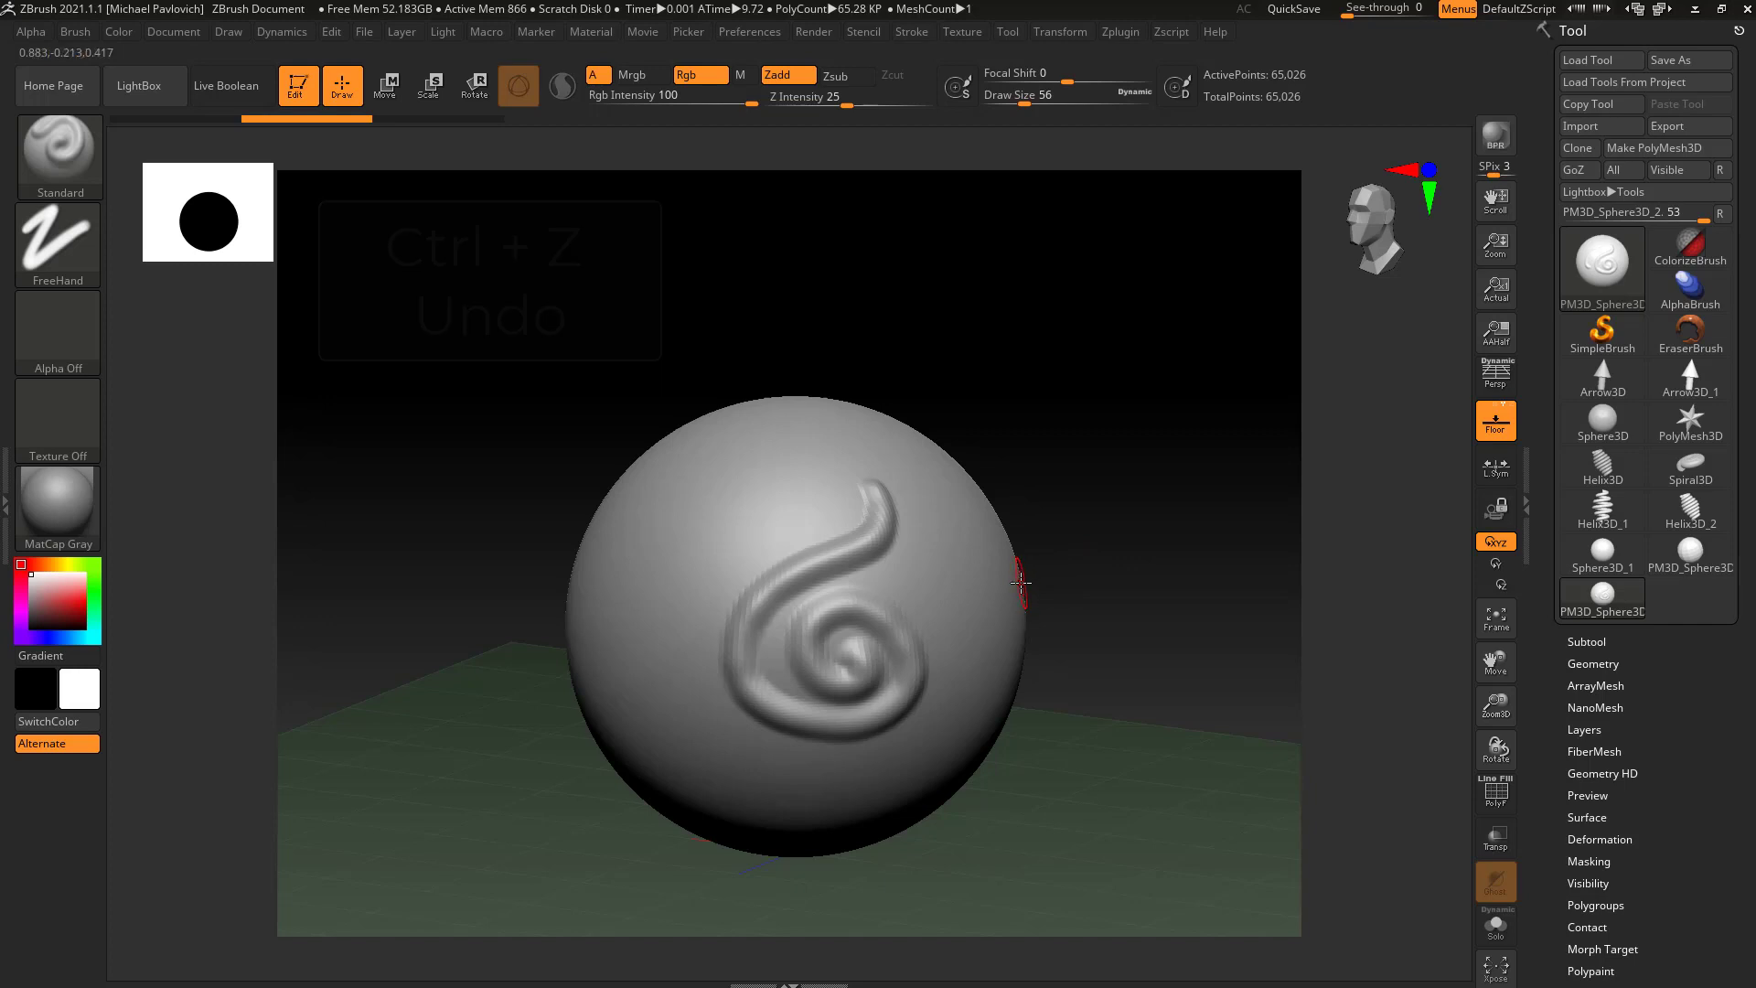
key(ctrl+z)
key(ctrl+shift+z)
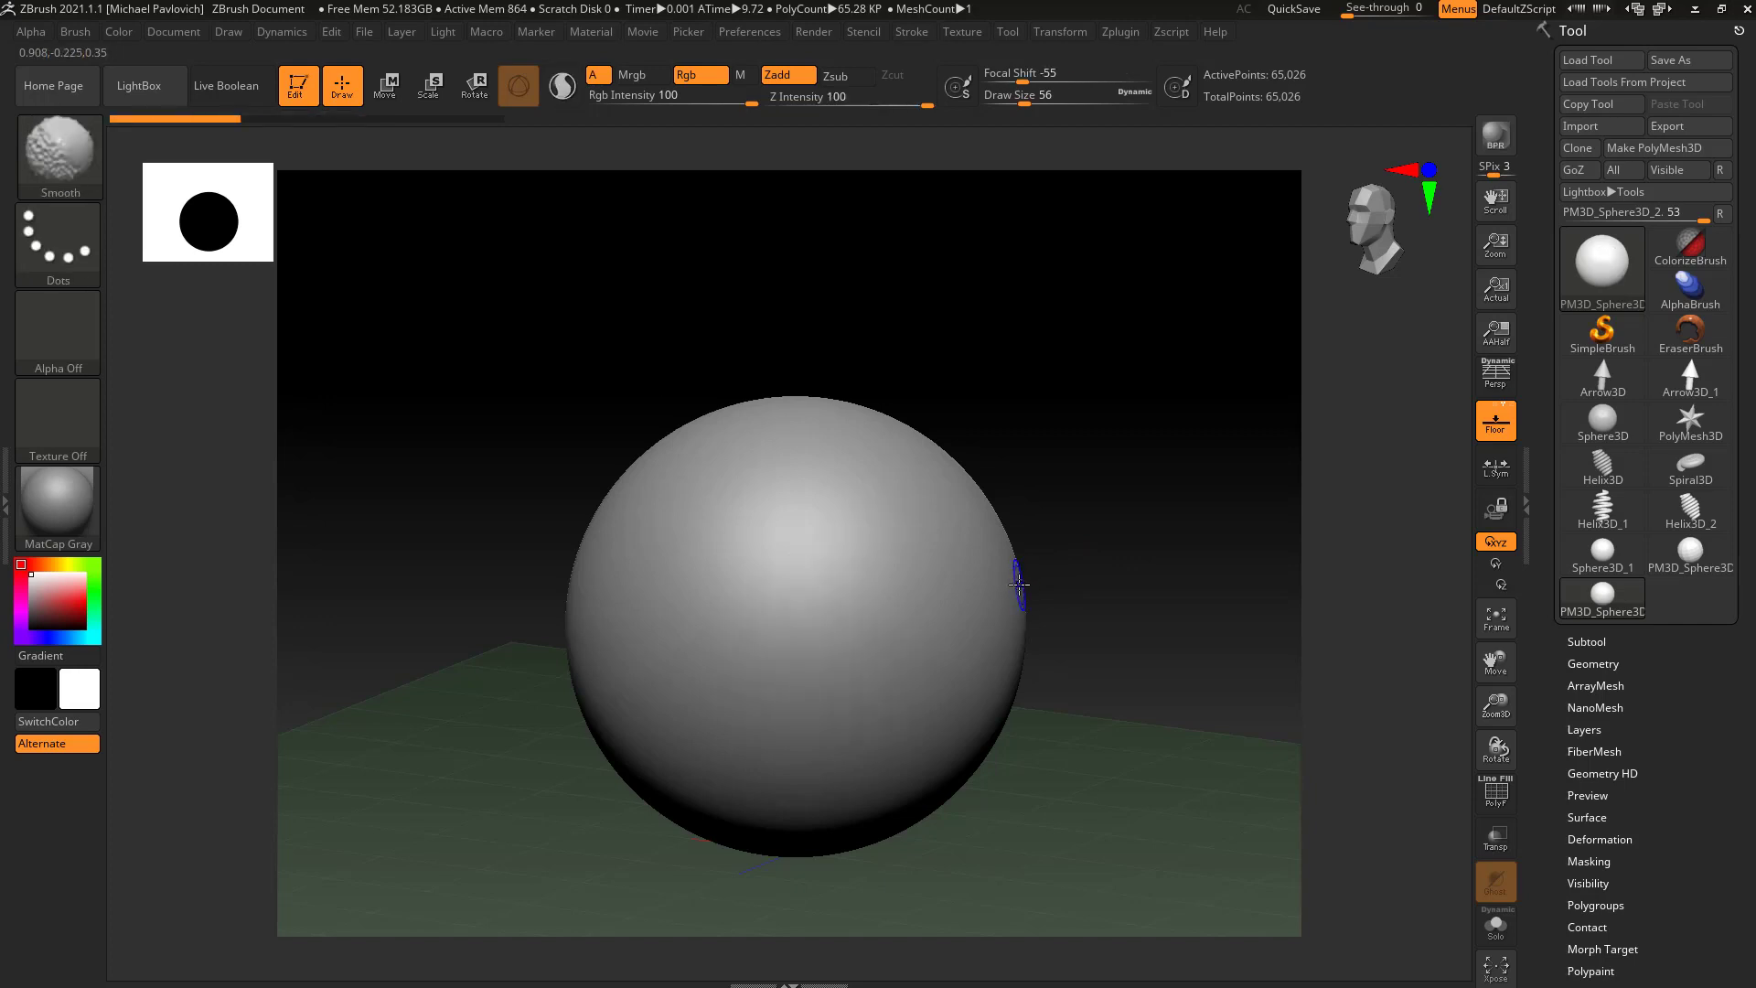
key(ctrl+shift+z)
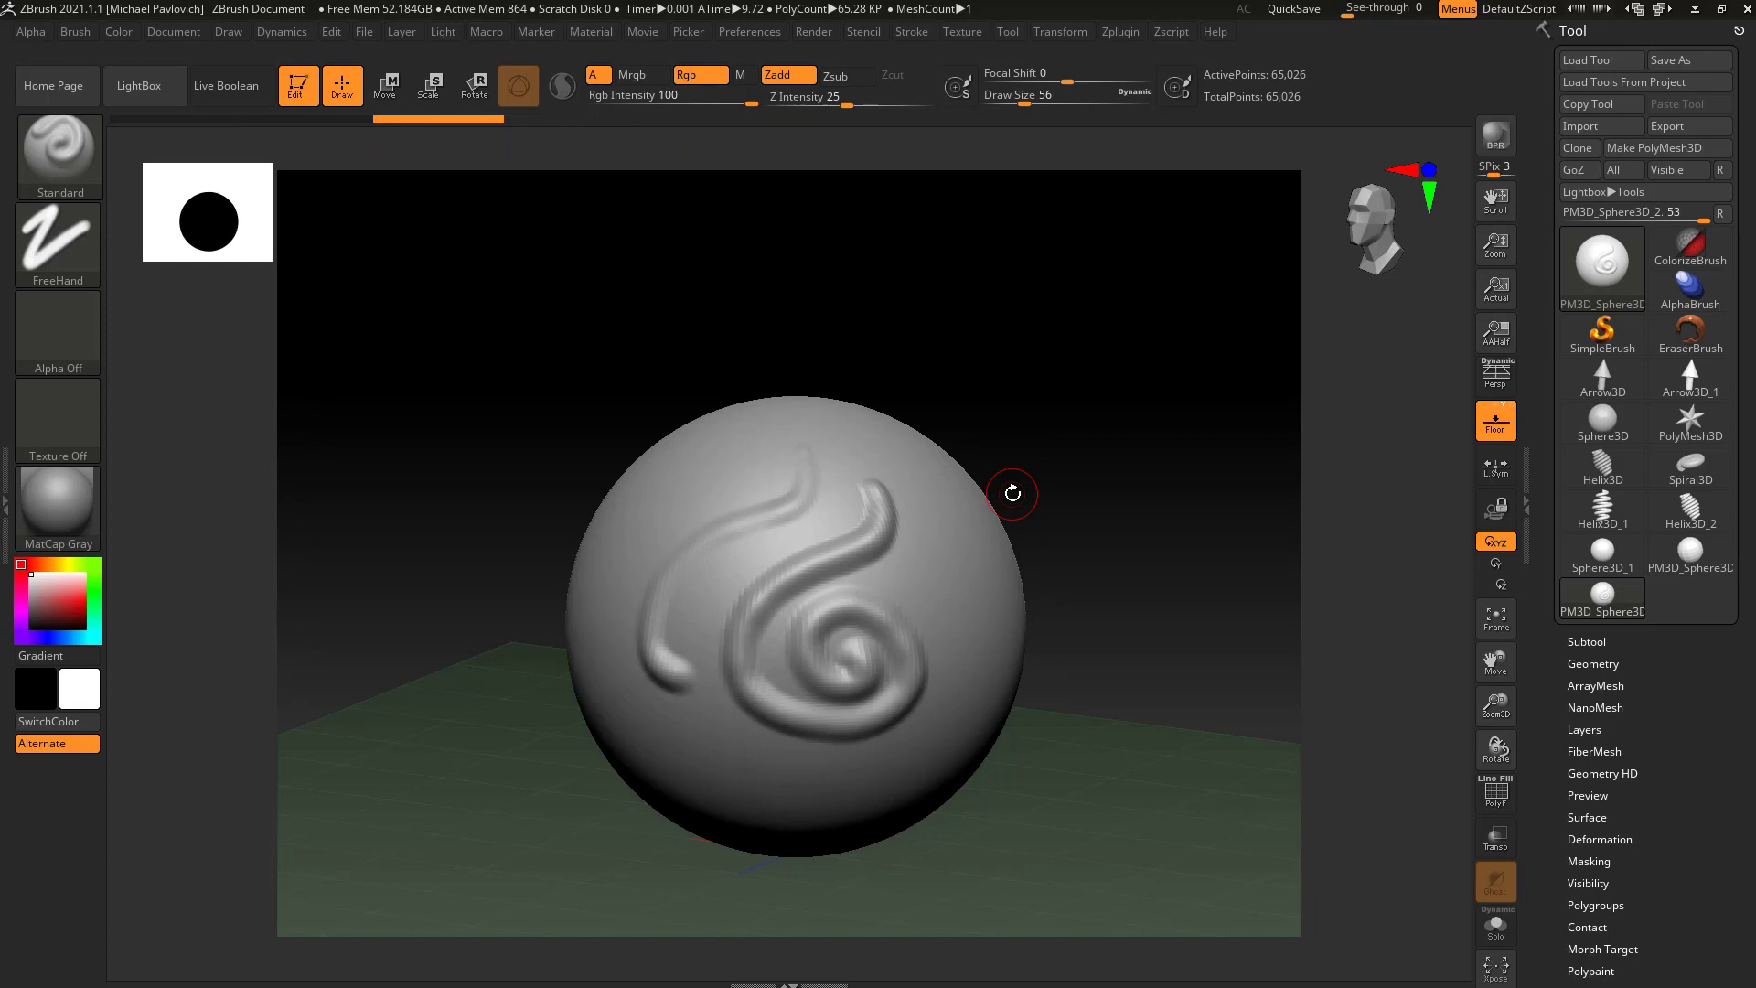
Step: Sculpt a wavy ridge to the right of the spiral and flowing parallel ridges across the sphere's upper left
drag(924, 485, 953, 563)
key(ctrl+shift+z)
key(ctrl+shift+z)
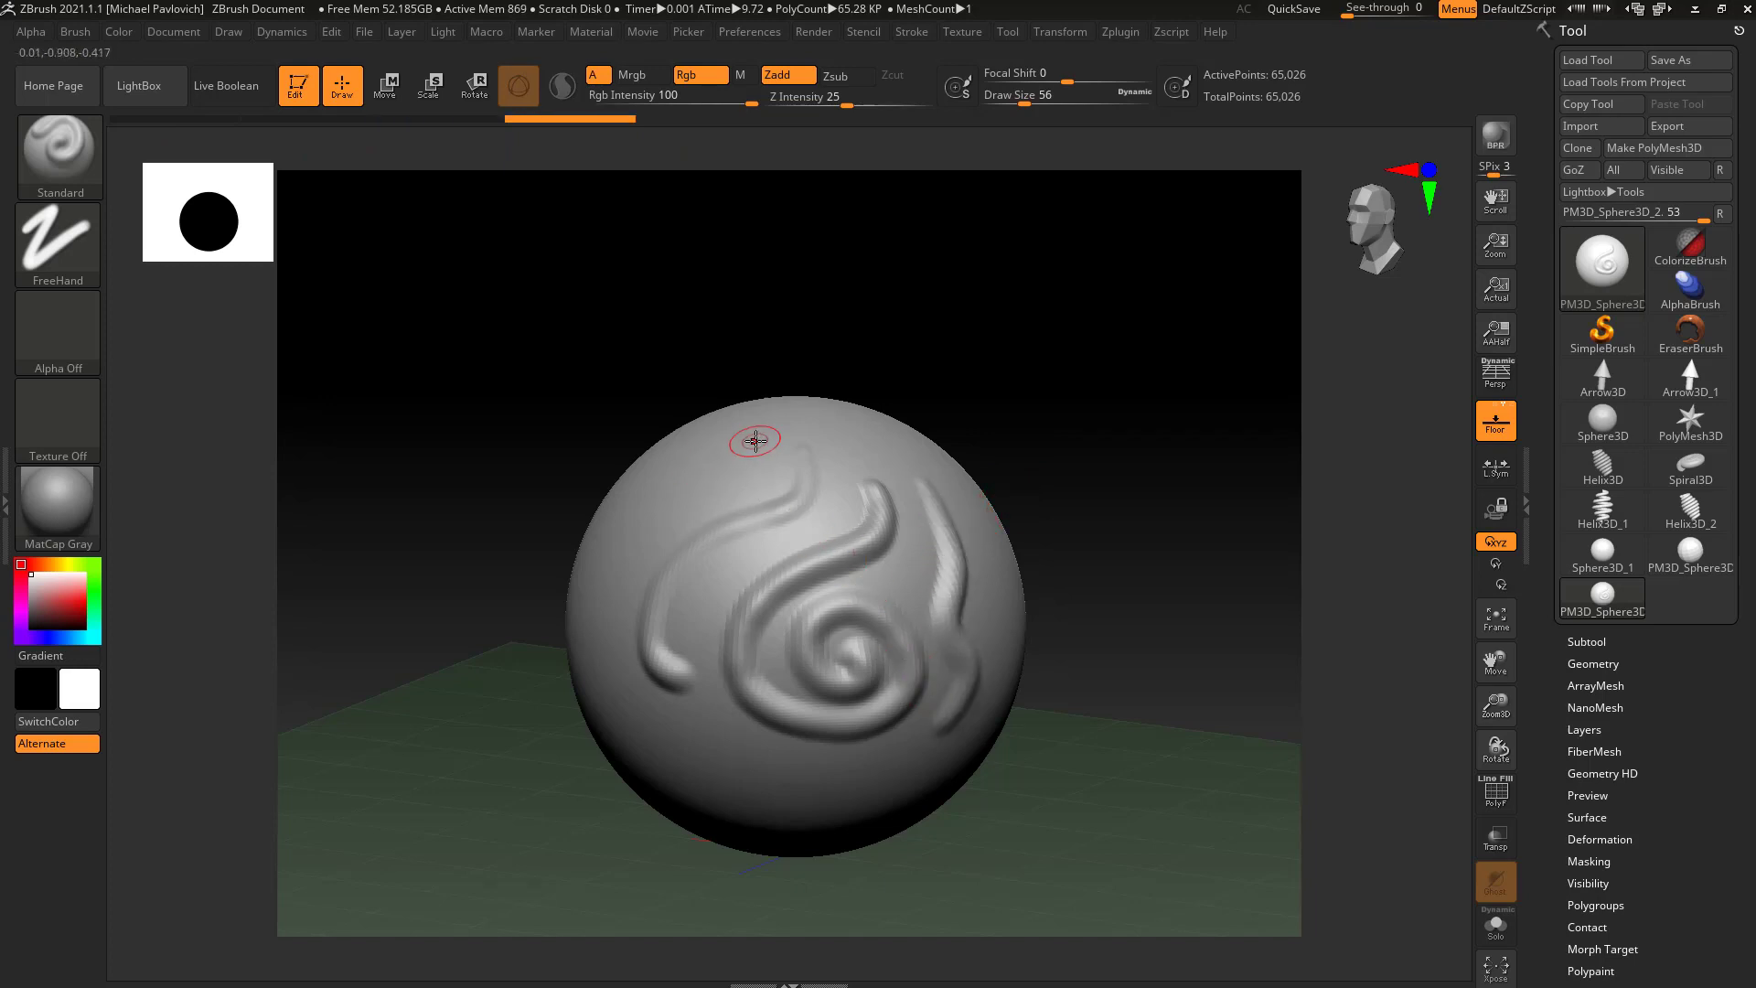
mouse_move(824, 493)
mouse_down()
mouse_move(745, 553)
mouse_move(700, 664)
mouse_up()
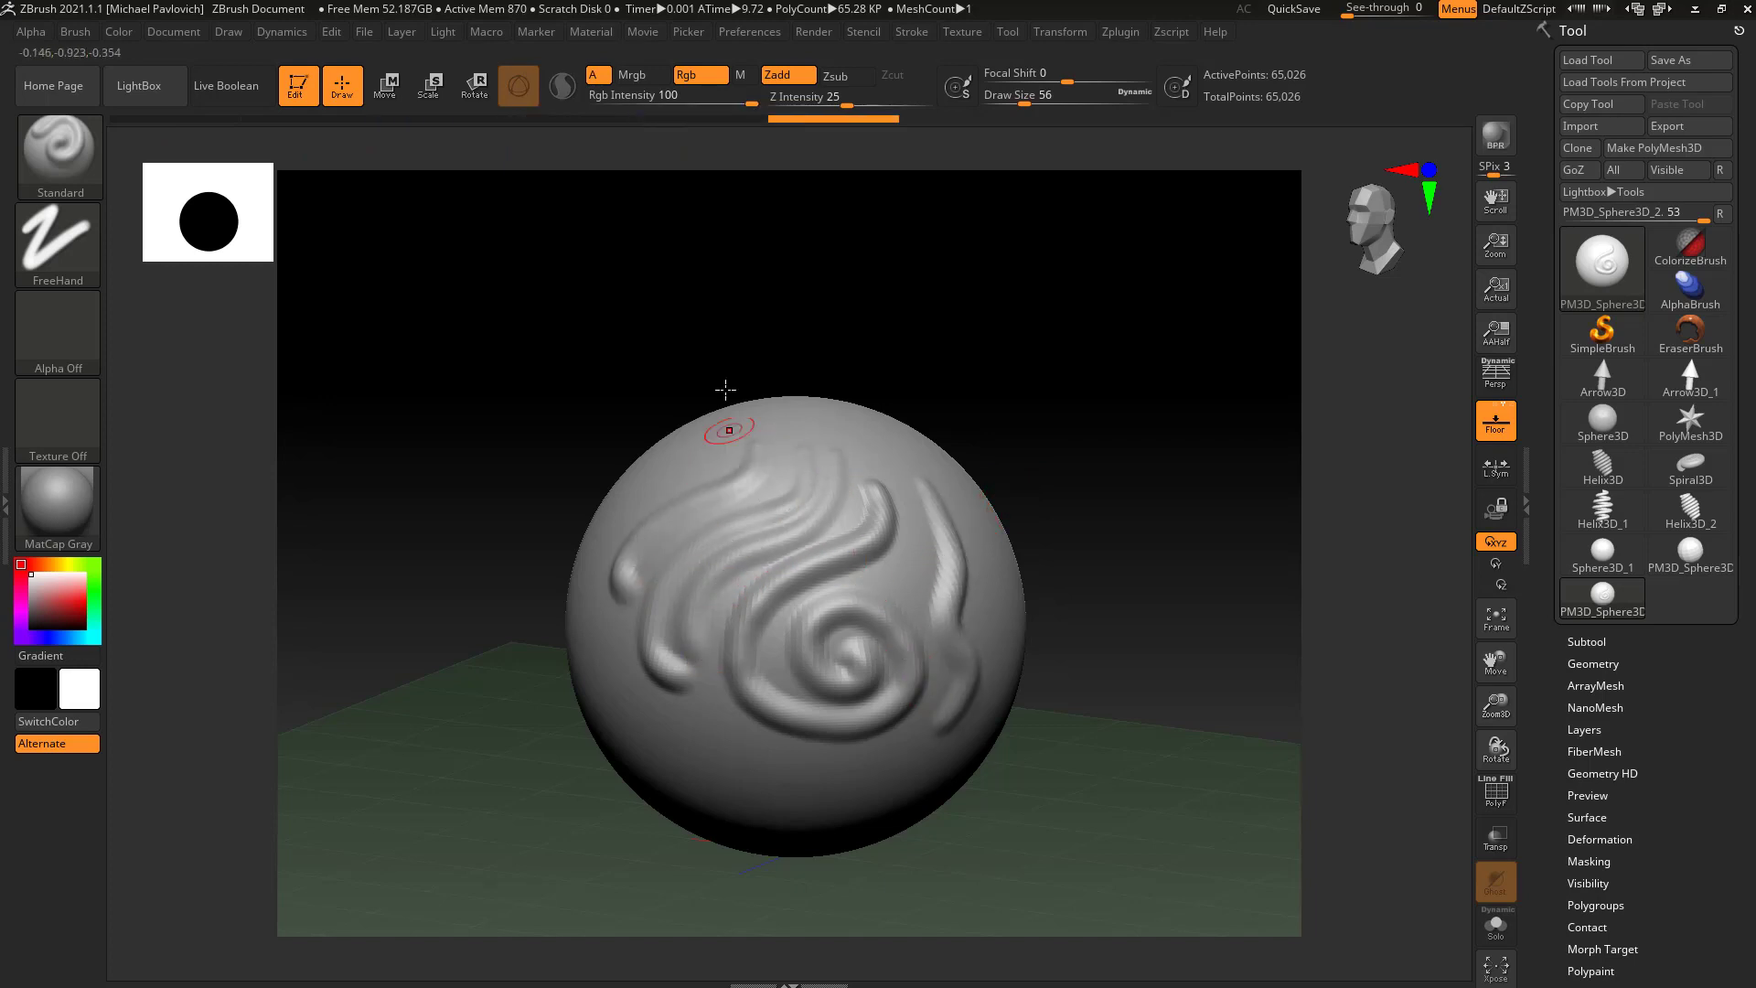
Step: Add small swirls along the sphere's lower part, round bumps near the spiral and upper edge, and a loop at the upper left
mouse_move(701, 725)
mouse_down()
mouse_move(736, 759)
mouse_move(837, 778)
mouse_move(626, 700)
mouse_move(672, 746)
mouse_up()
drag(915, 585, 910, 540)
click(872, 433)
click(773, 426)
drag(732, 416, 677, 508)
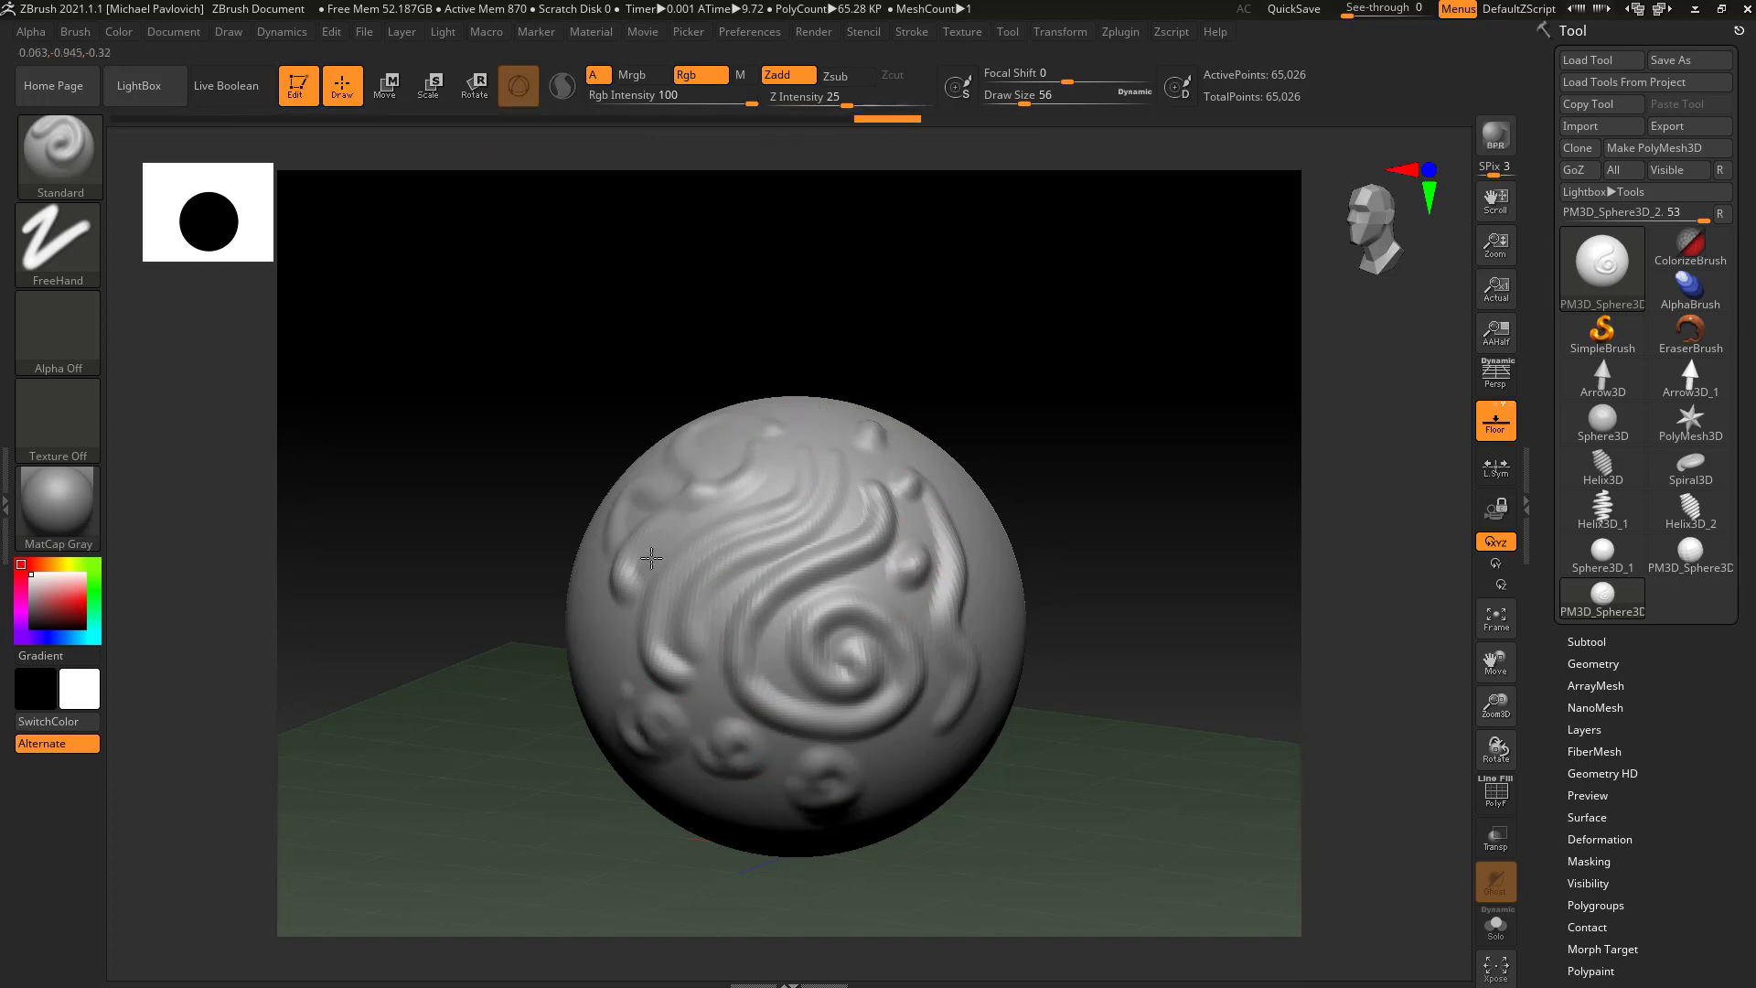
Step: Sculpt more raised bumps along both sides, between the ridges, around the spiral and across the bottom of the sphere
mouse_move(983, 531)
mouse_down()
mouse_move(988, 594)
mouse_move(952, 654)
mouse_up()
drag(874, 567, 828, 617)
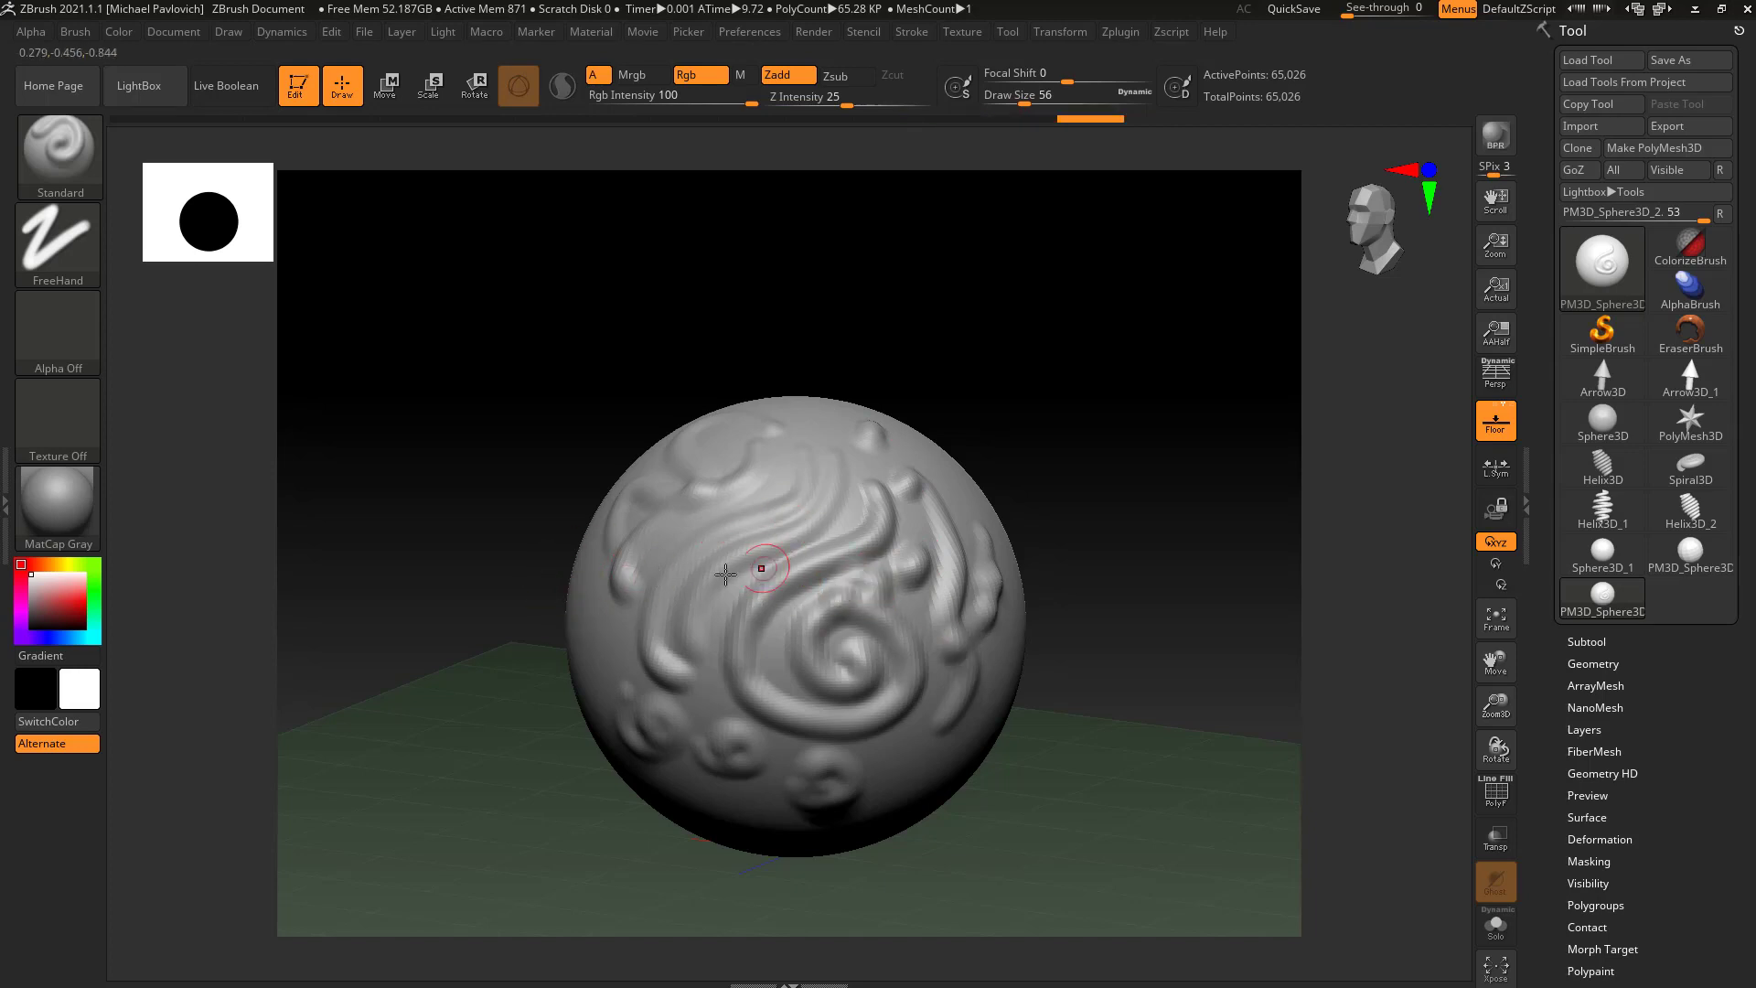
drag(591, 630, 610, 633)
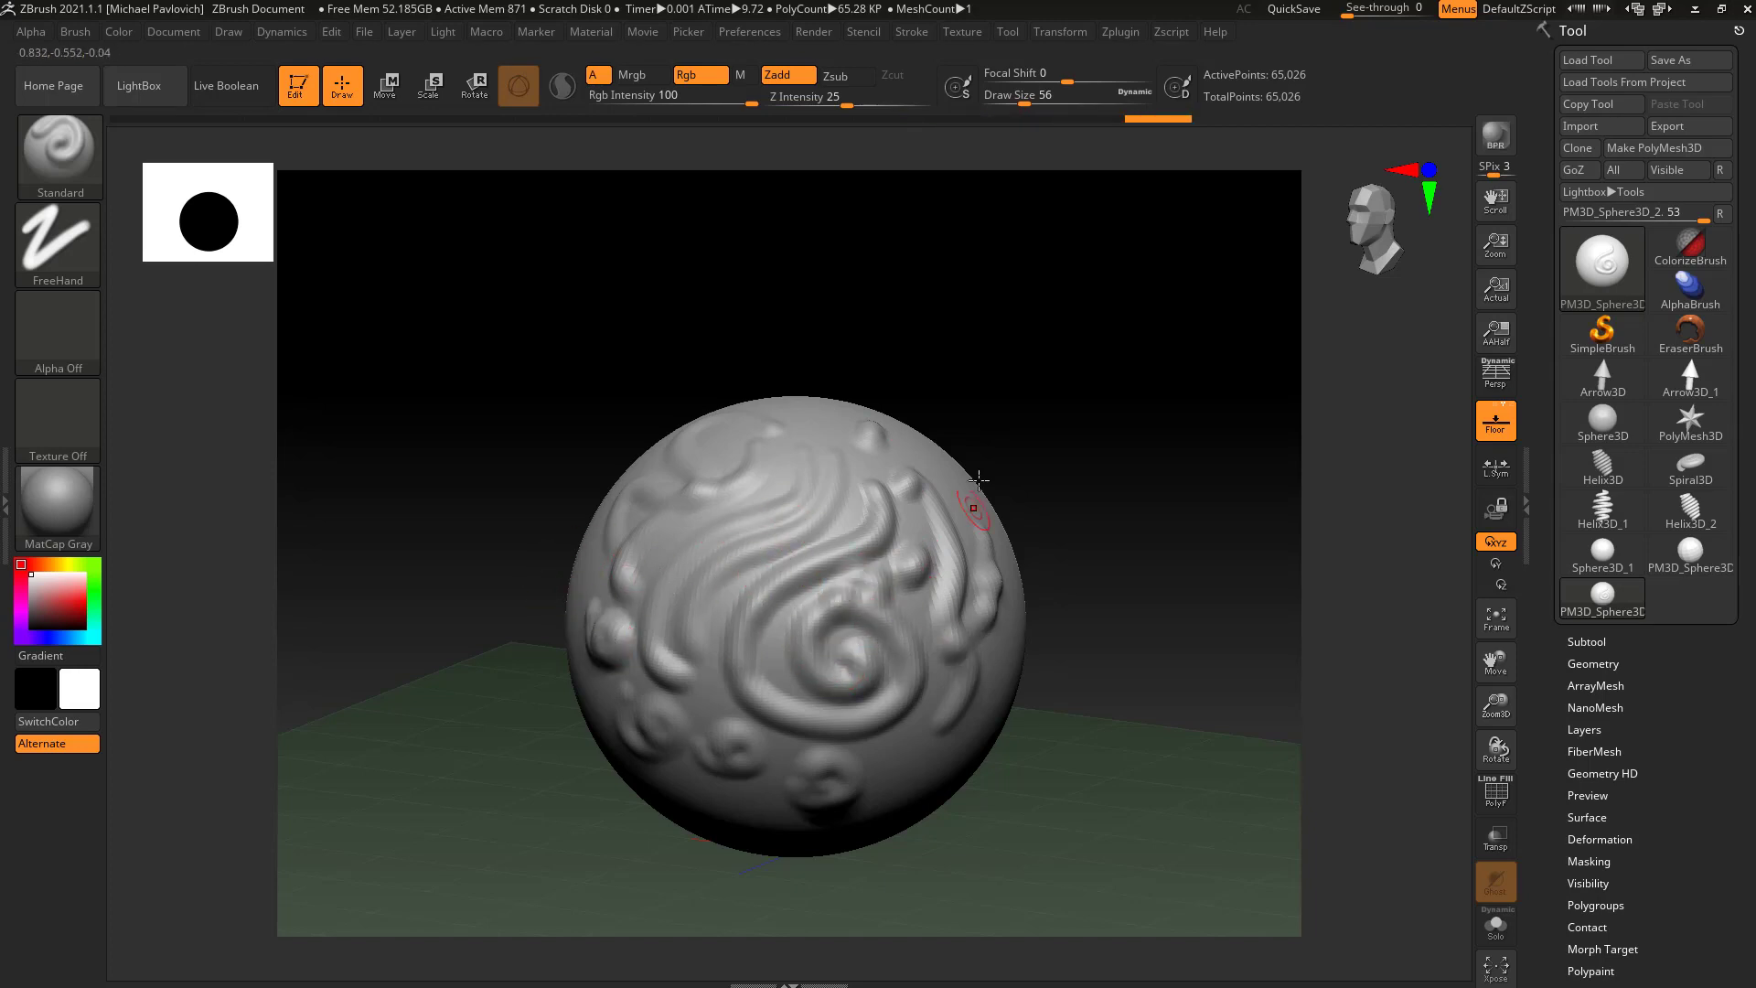
drag(803, 414, 824, 430)
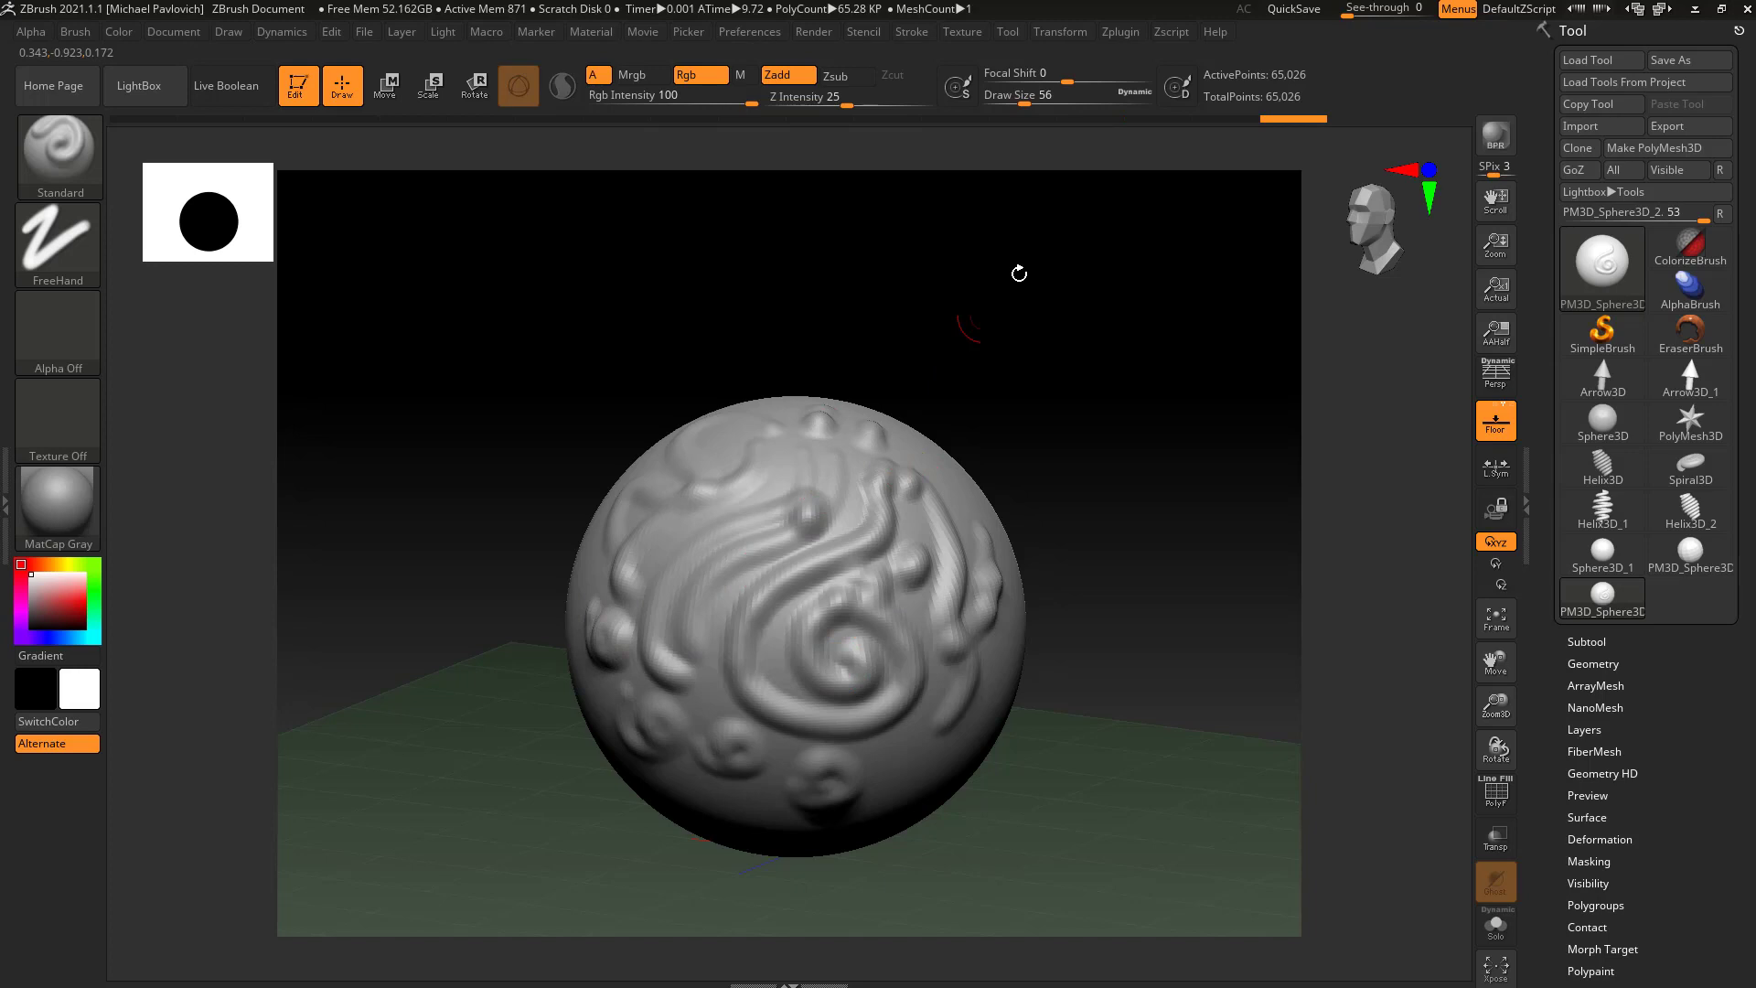
drag(725, 549, 730, 593)
drag(725, 699, 732, 688)
drag(880, 761, 892, 752)
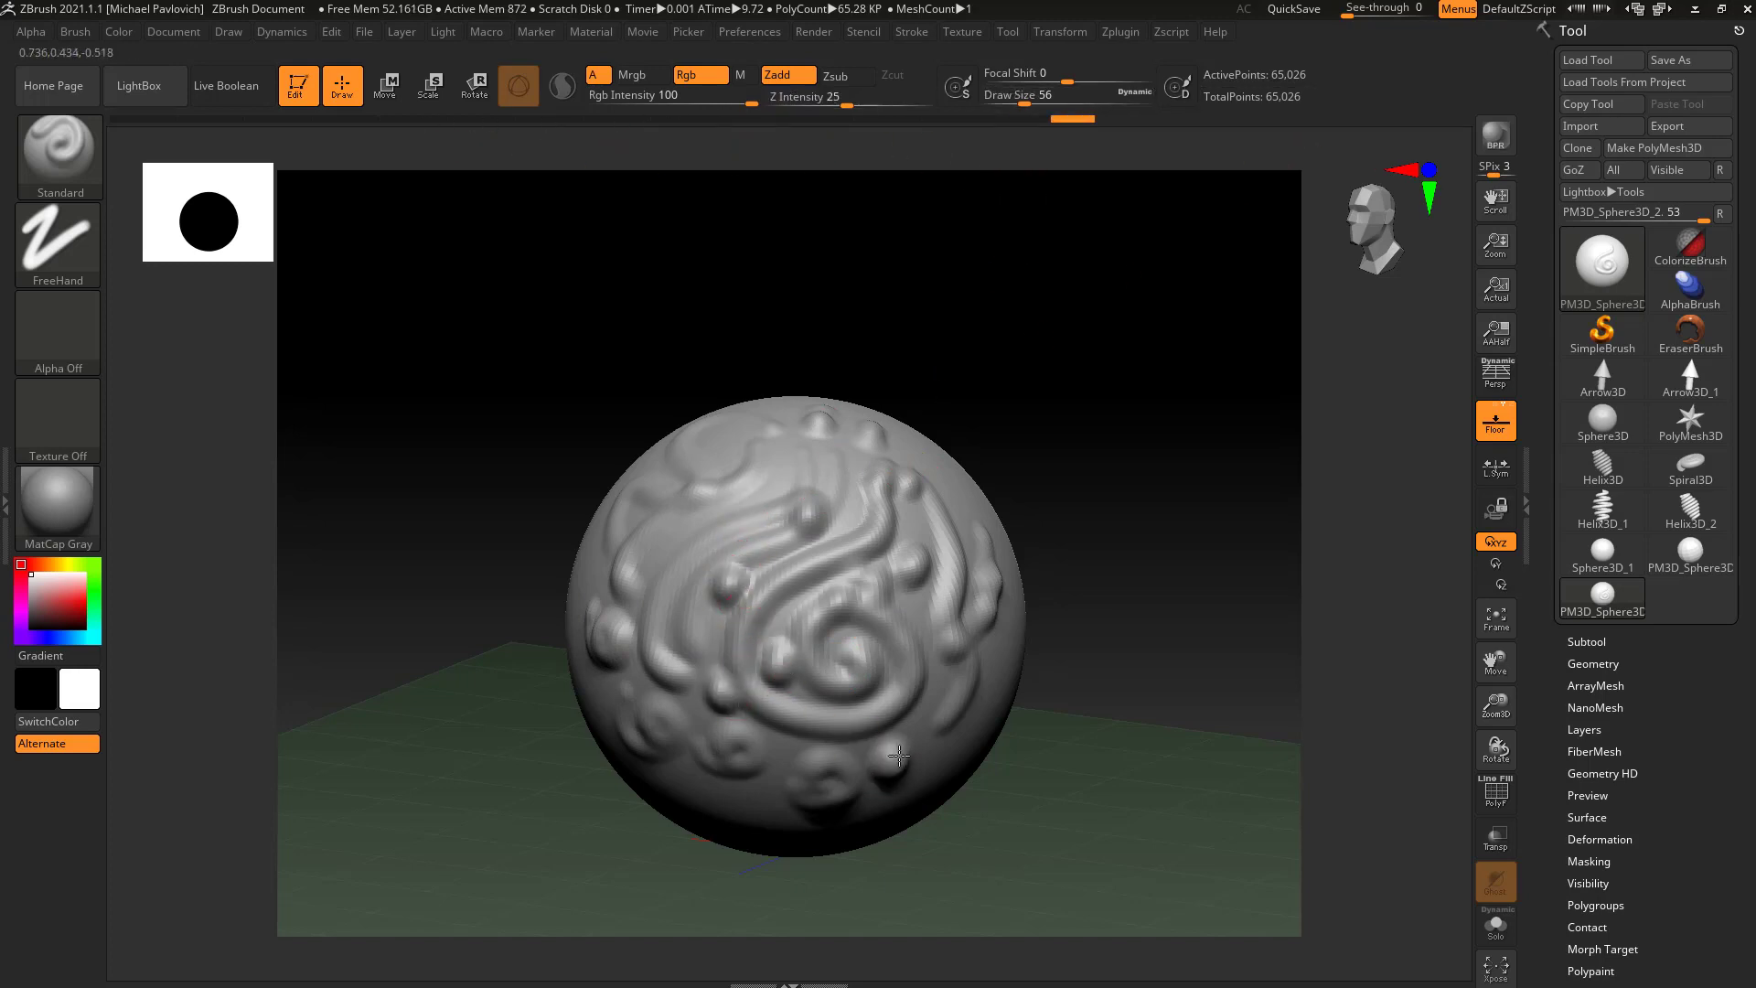
mouse_move(756, 812)
mouse_down()
mouse_move(705, 808)
mouse_move(709, 793)
mouse_up()
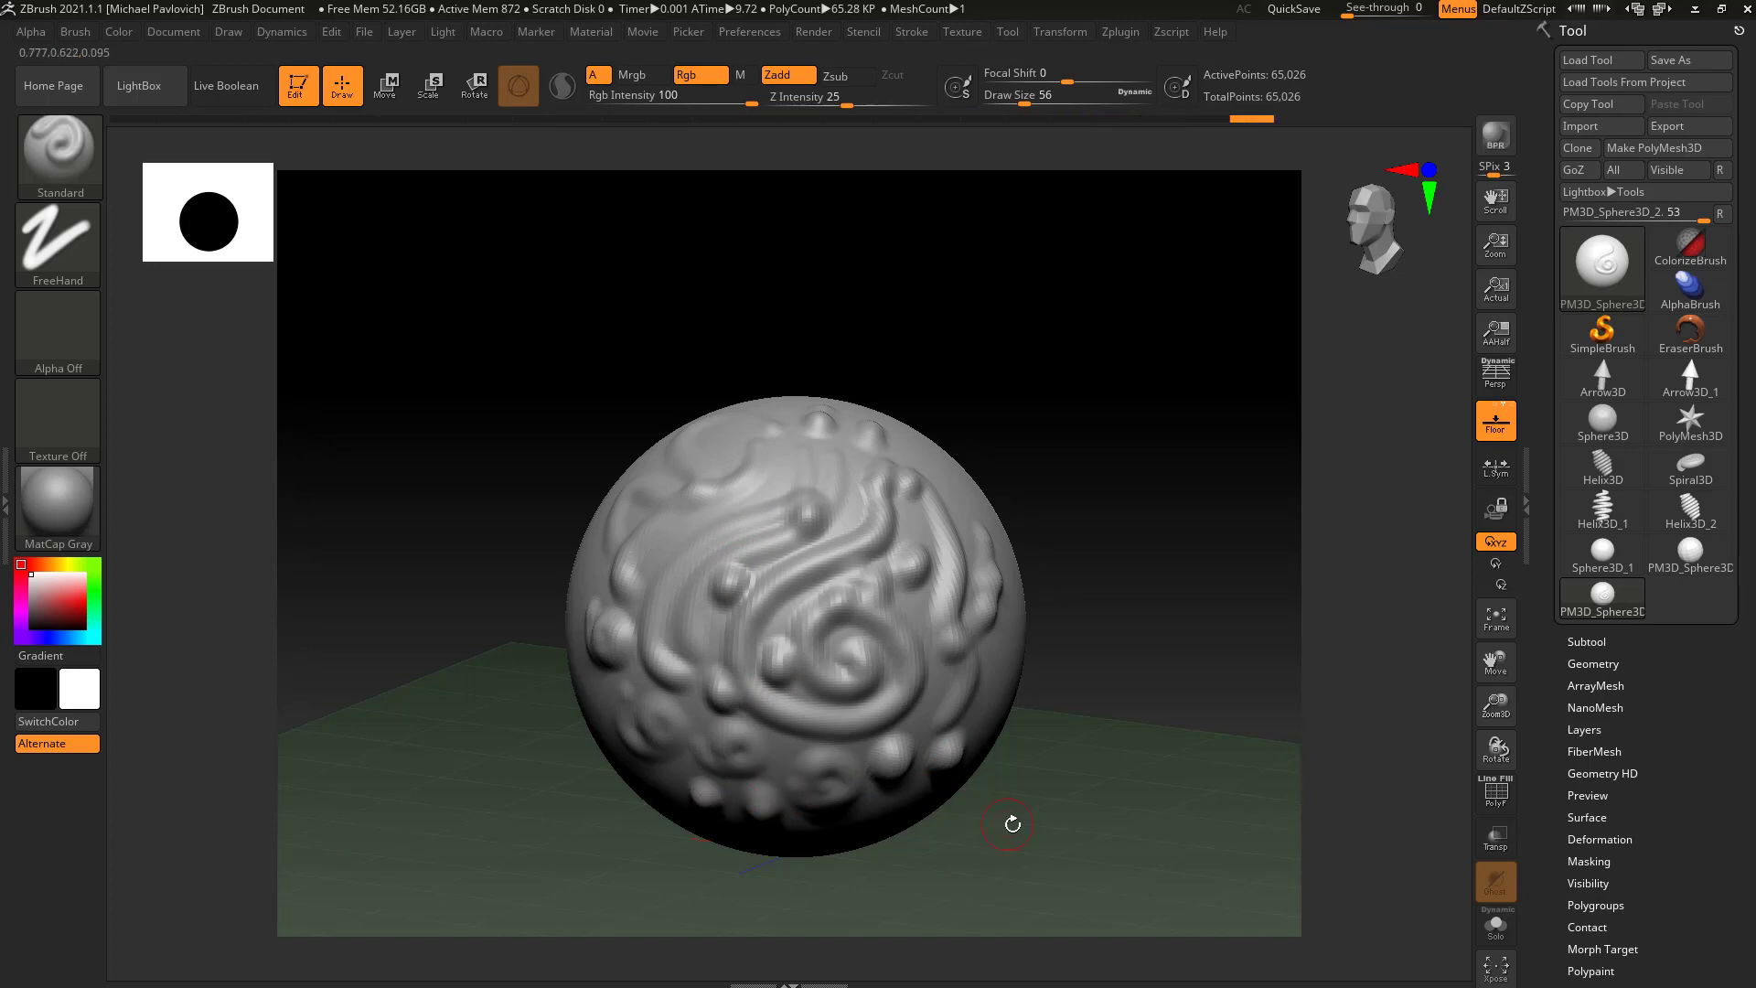
key(ctrl)
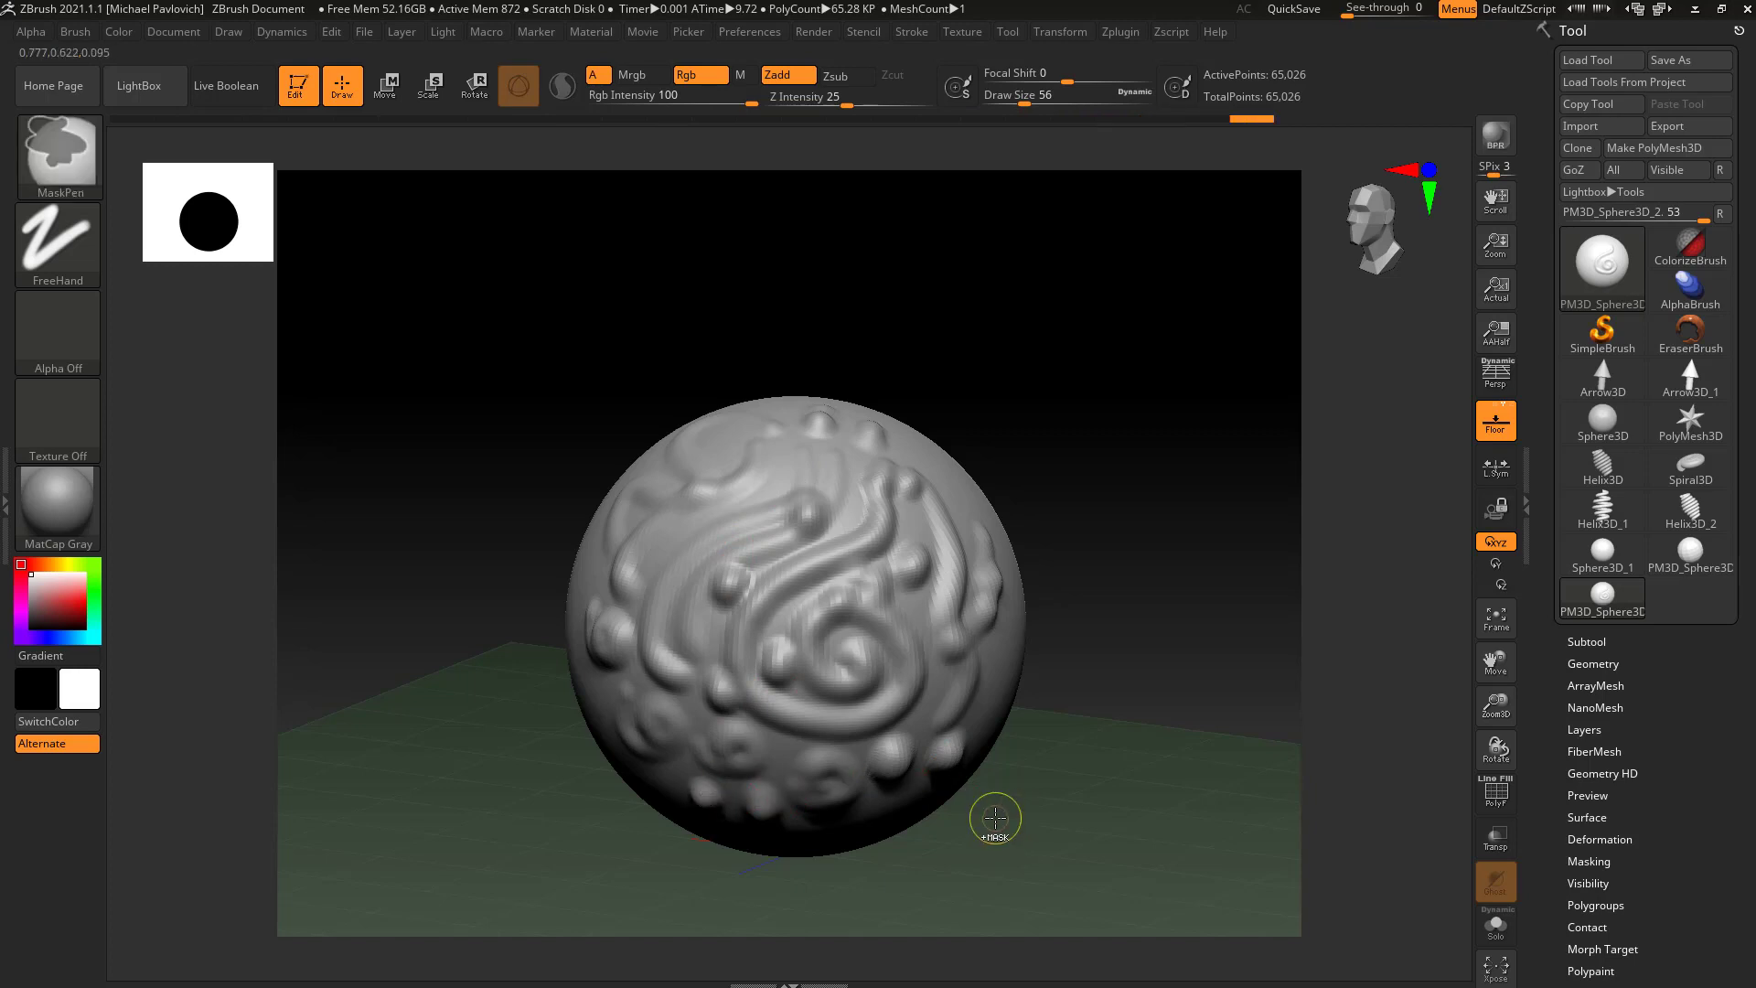
Step: Undo and restore the last bump, rewind the sphere's undo history to its first state and return to the latest state
key(ctrl+z)
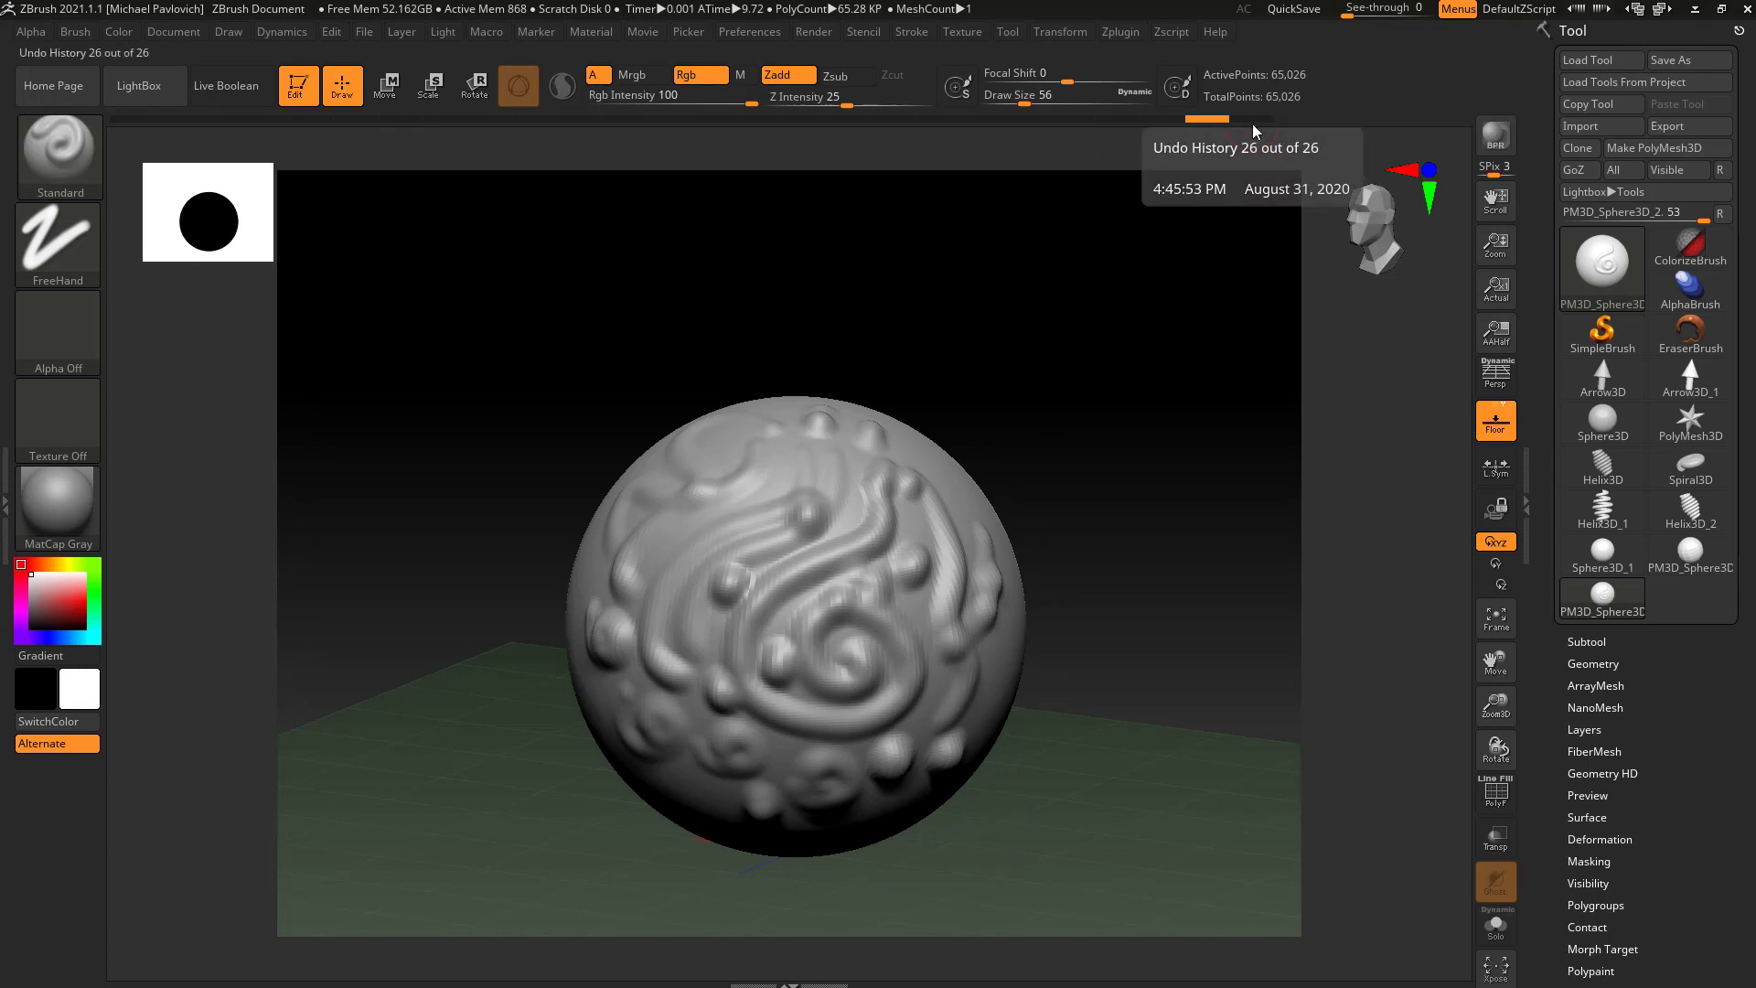
key(ctrl+shift)
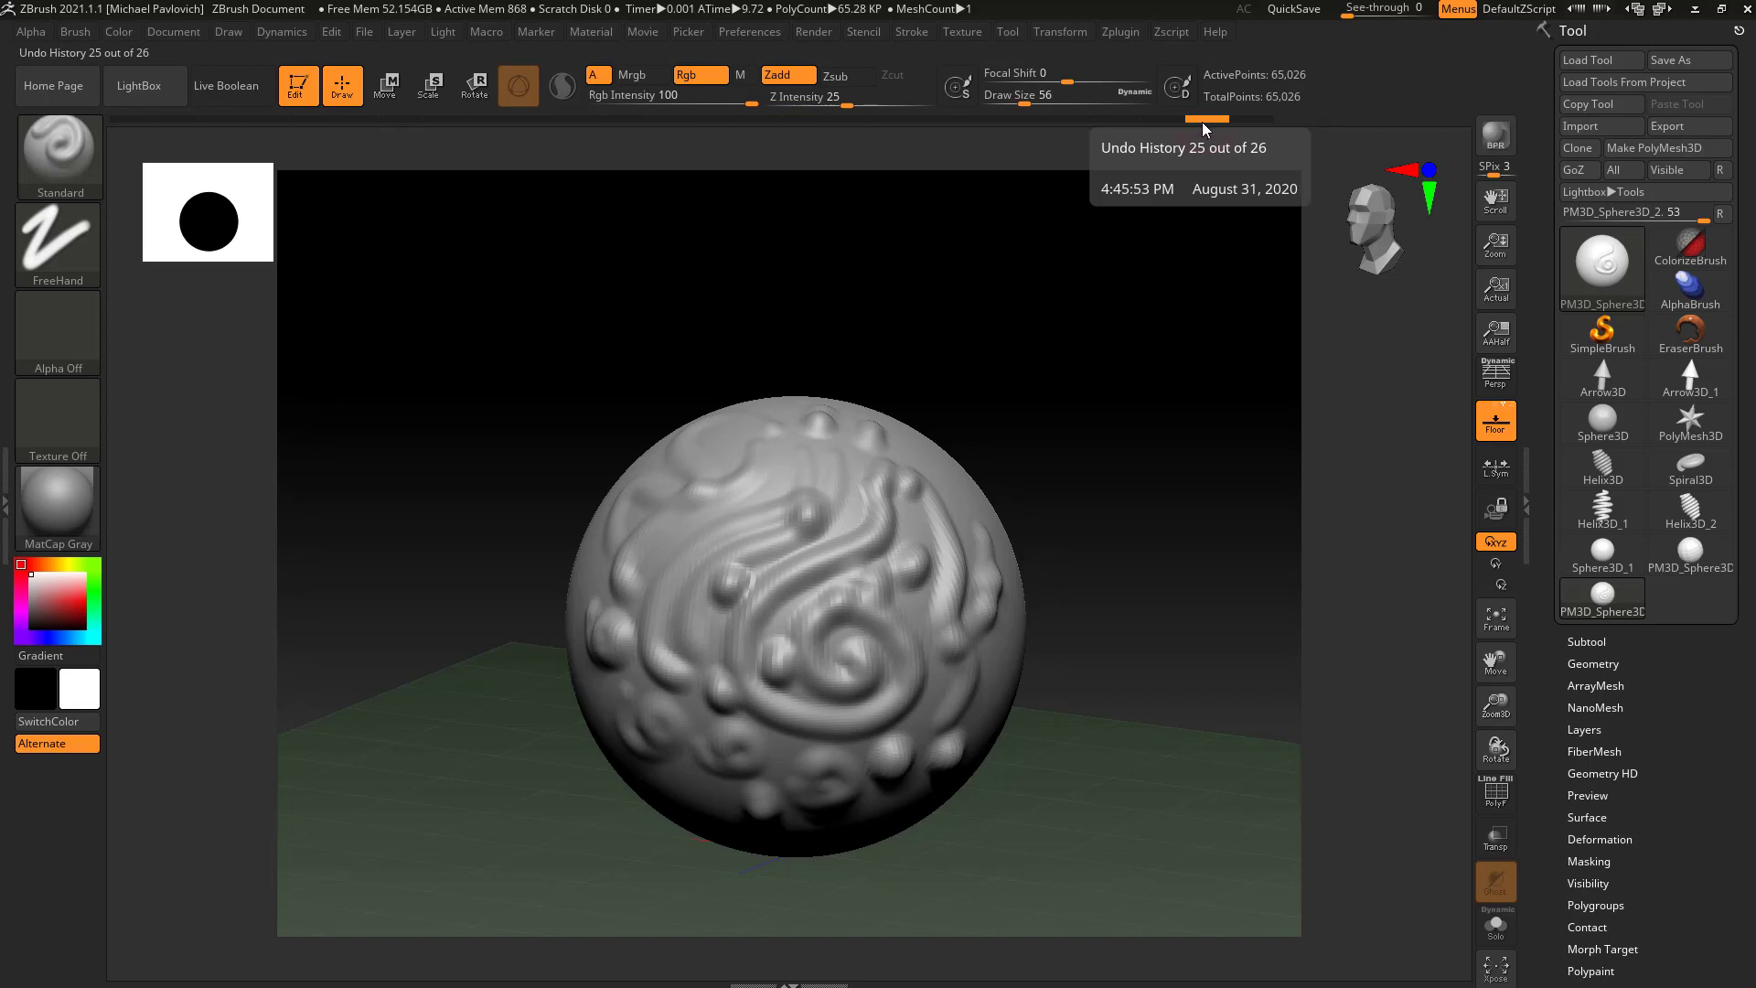
click(1249, 119)
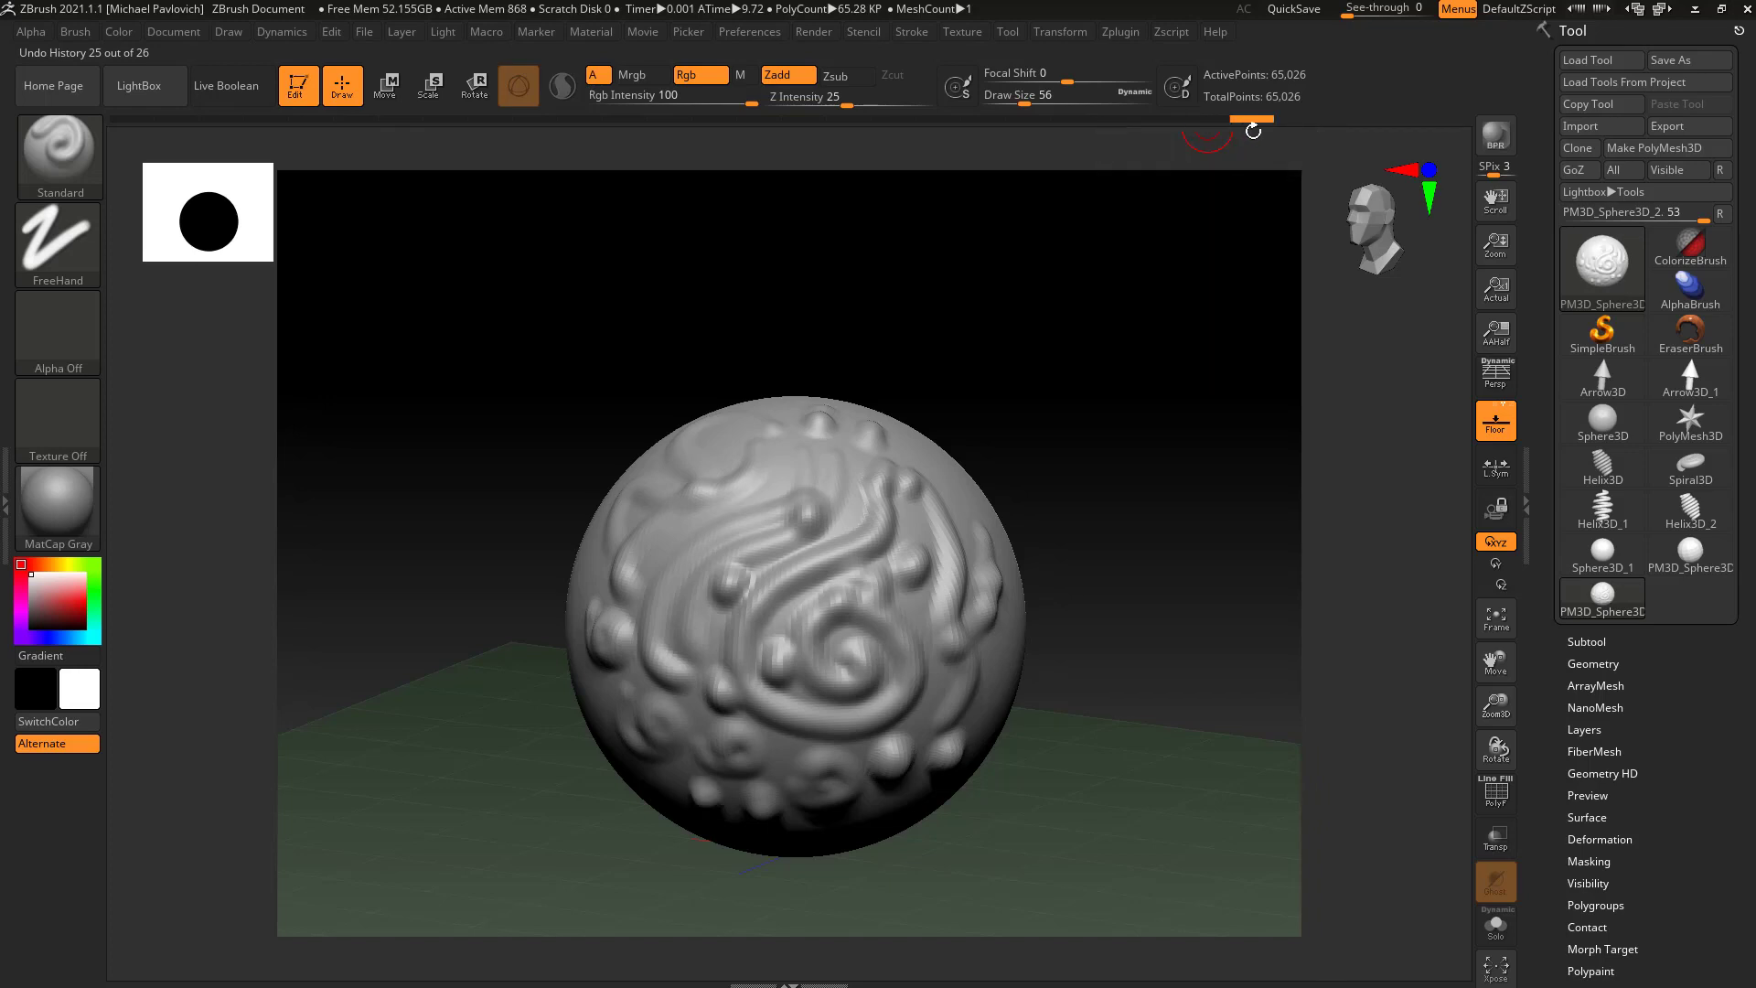
mouse_move(1248, 119)
mouse_down()
mouse_move(463, 129)
mouse_move(139, 158)
mouse_up()
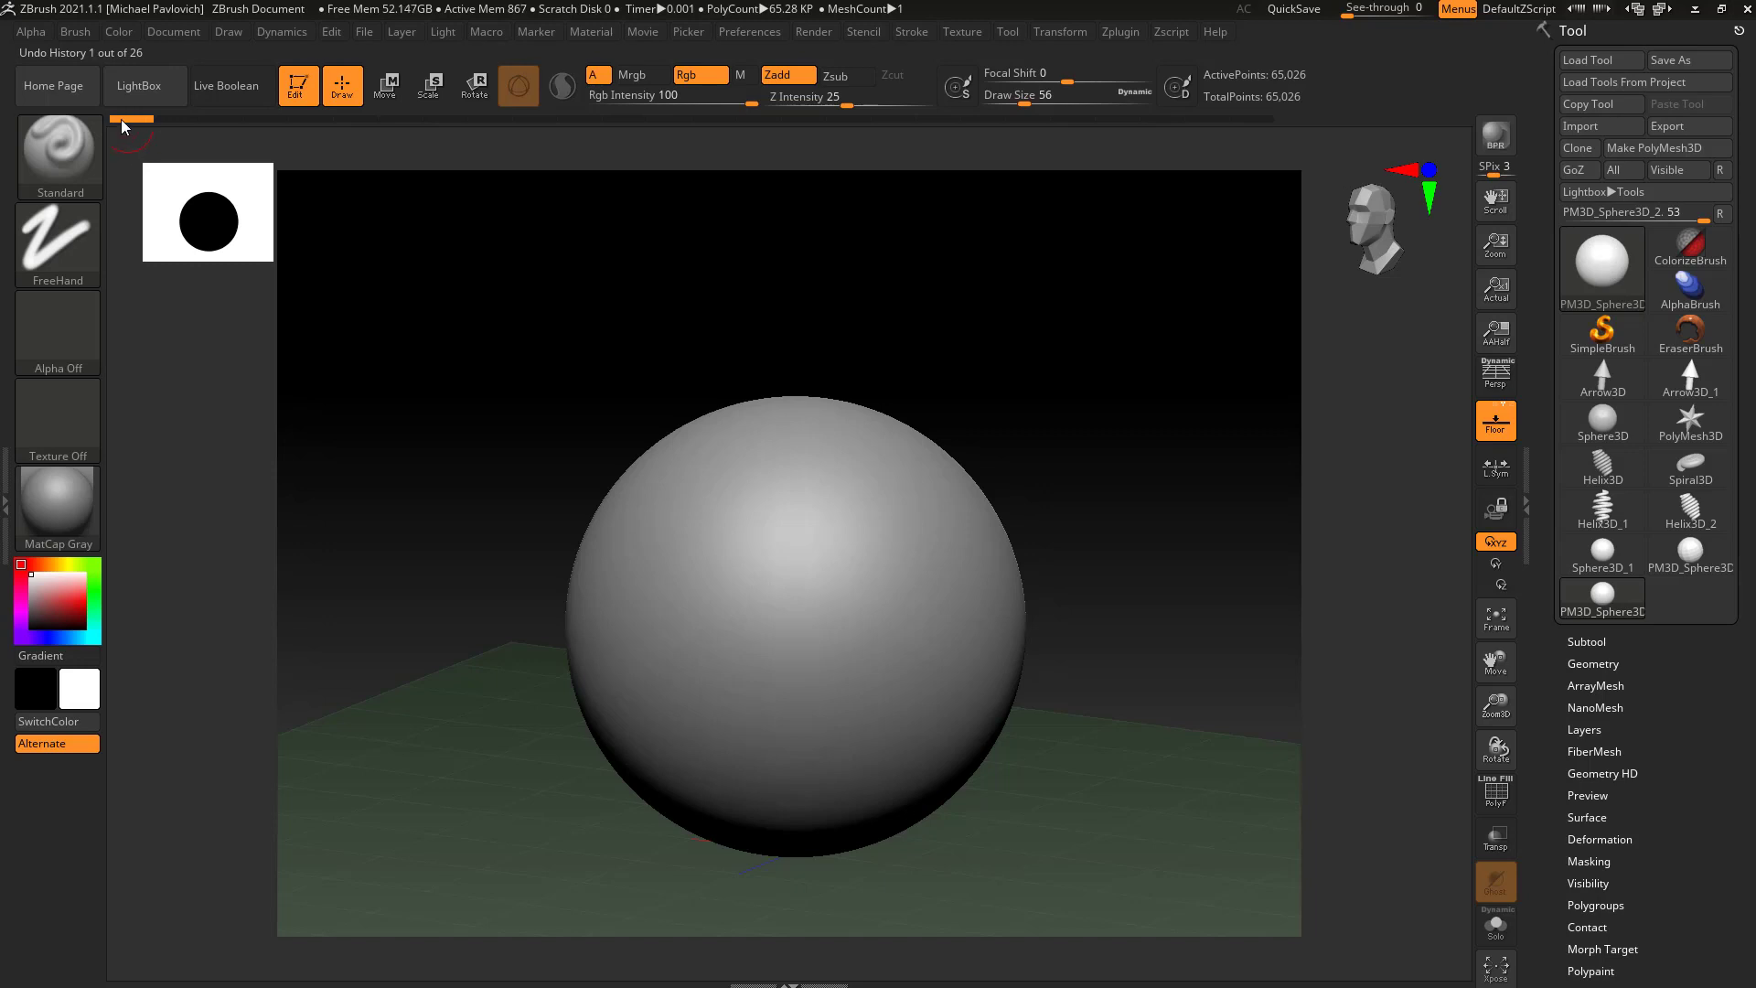
mouse_move(152, 126)
drag(154, 126, 1268, 119)
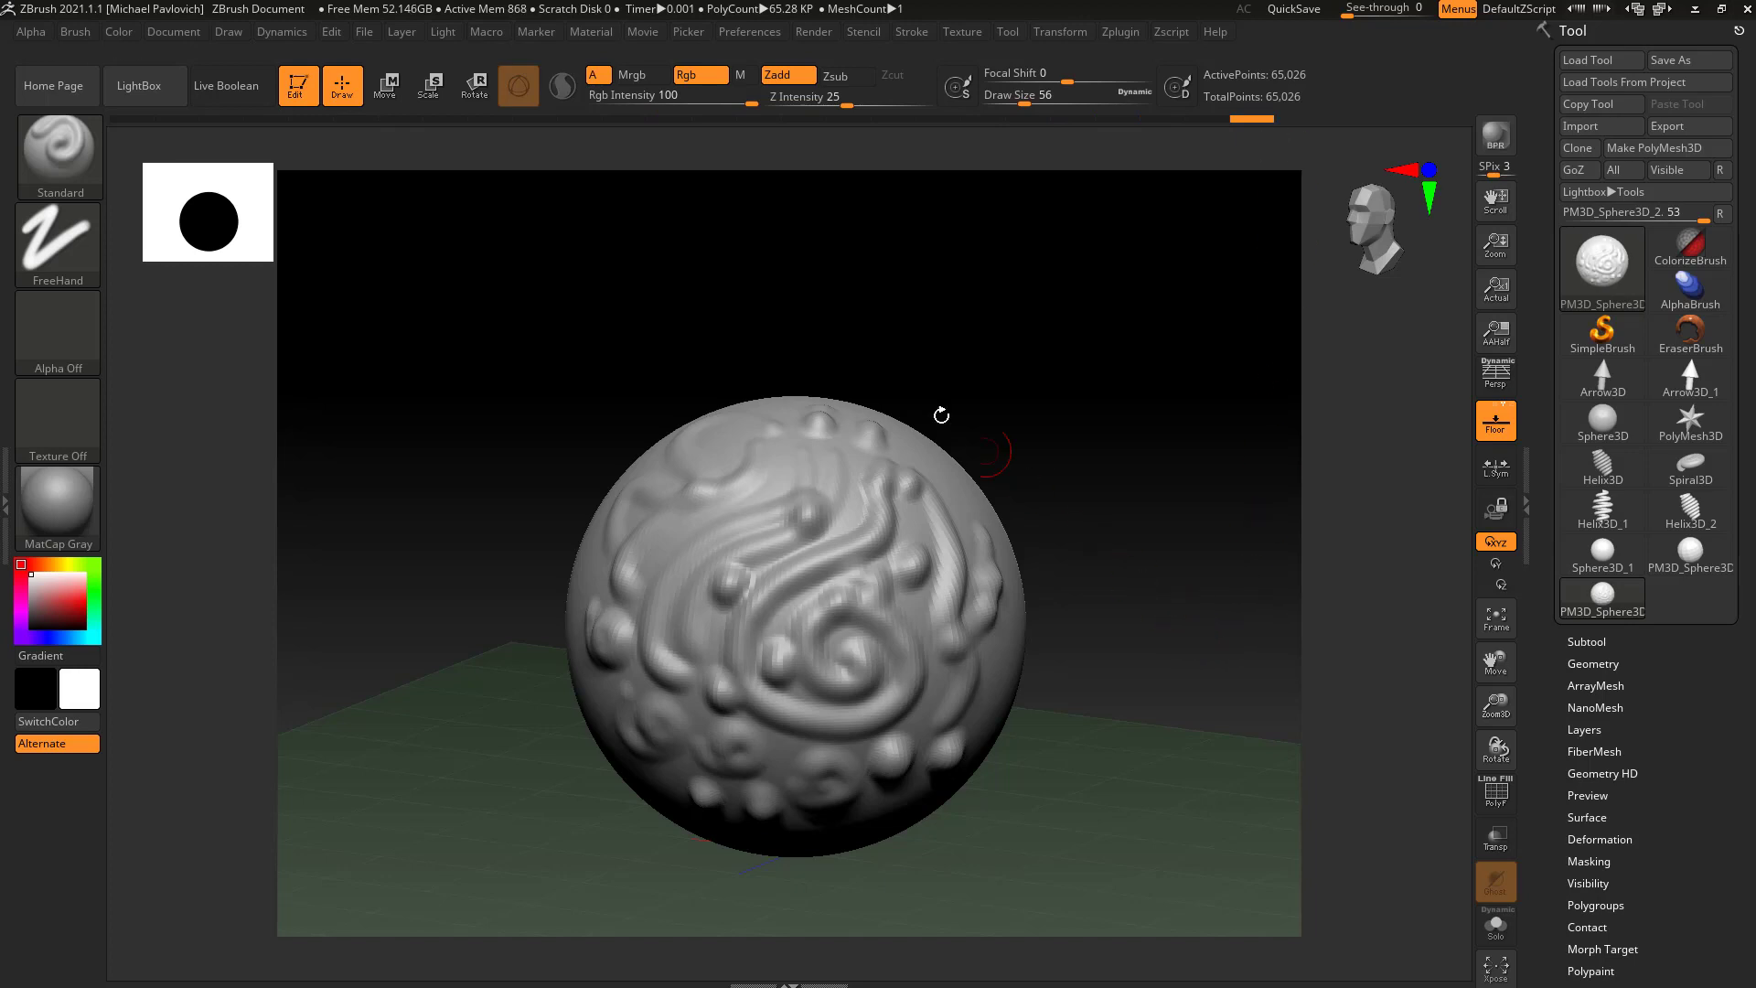
Step: Try the tool's UndoCounter, and jump back in the undo history to before the bumps between the ridges and along the bottom
click(335, 32)
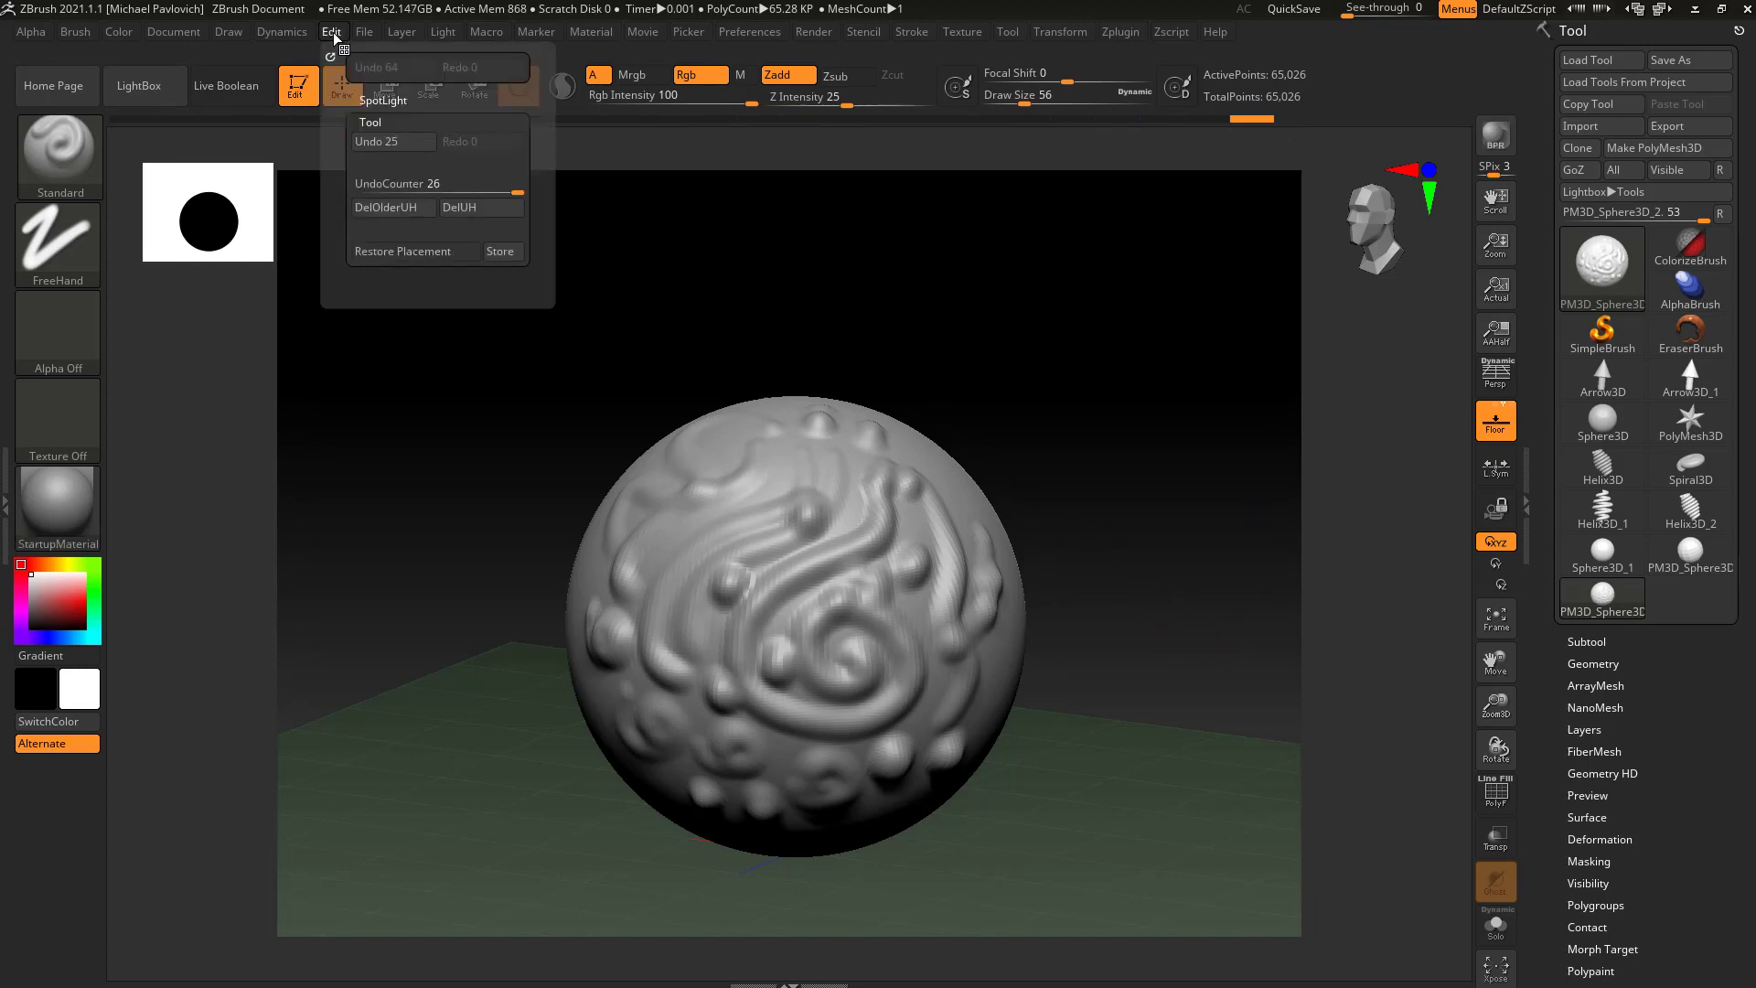
mouse_move(513, 192)
mouse_down()
mouse_move(494, 192)
mouse_move(527, 187)
mouse_up()
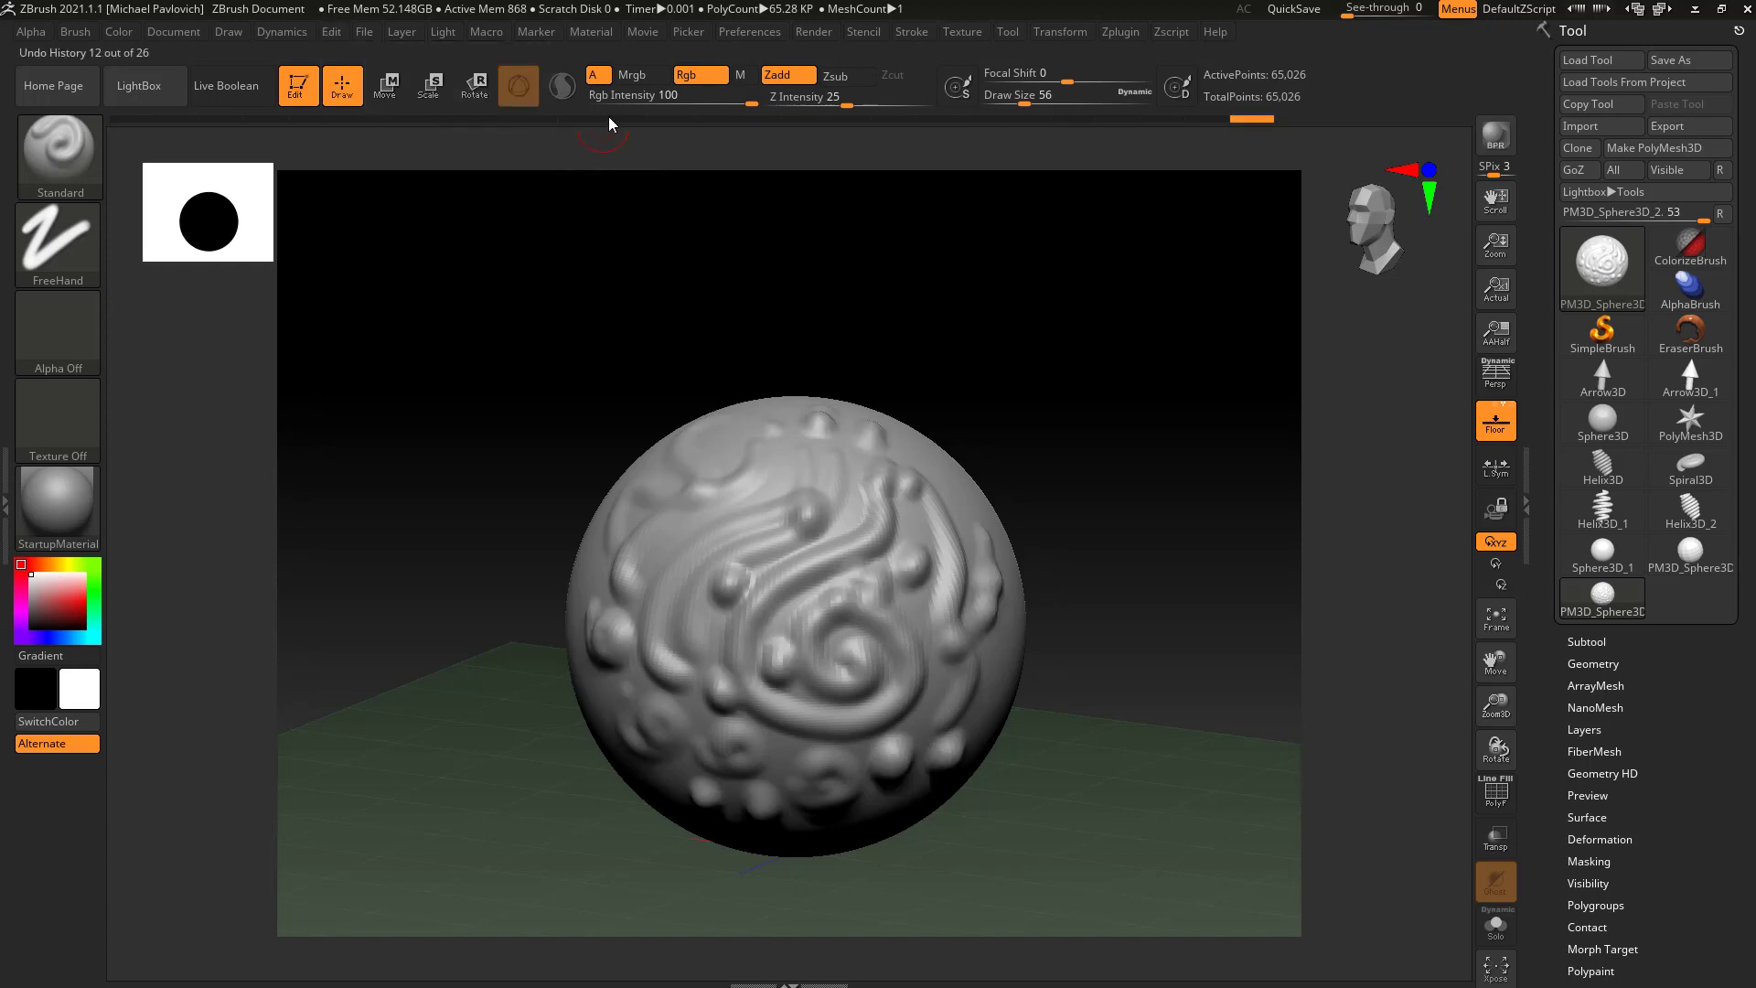
click(332, 31)
click(896, 118)
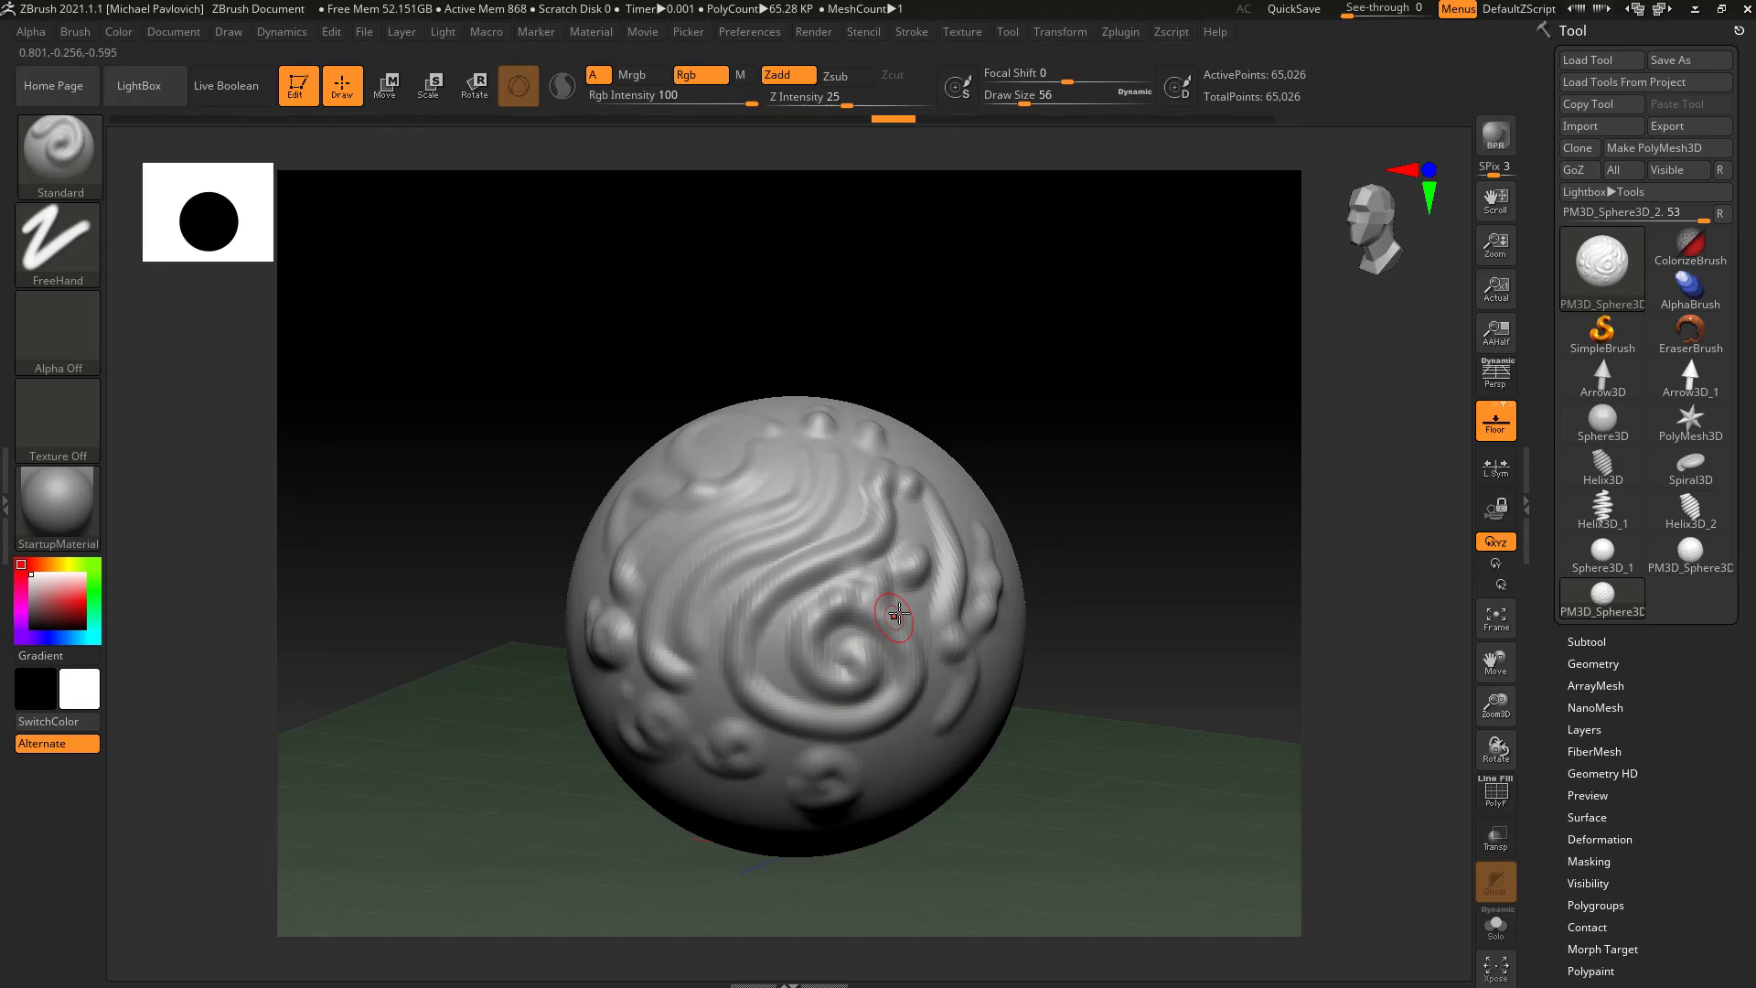
Step: Sculpt a small dab on the spiral's upper part, undo two strokes and return to the latest undo history state
click(867, 576)
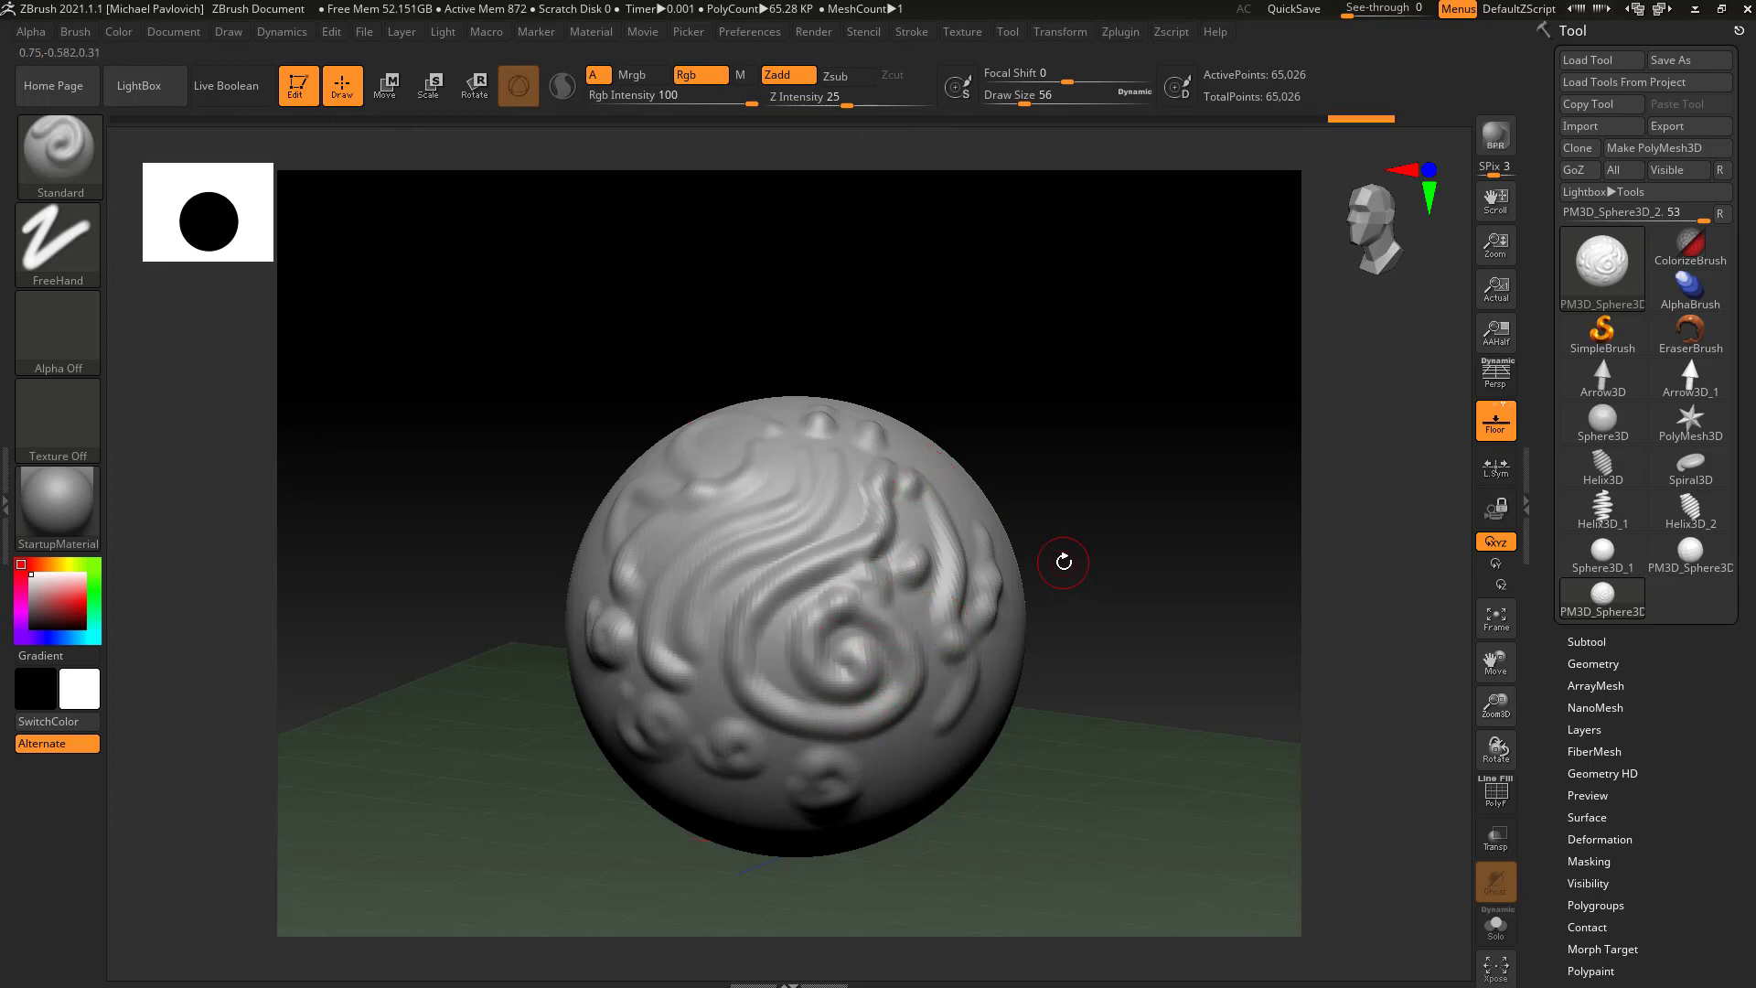
key(ctrl+z)
key(ctrl+z)
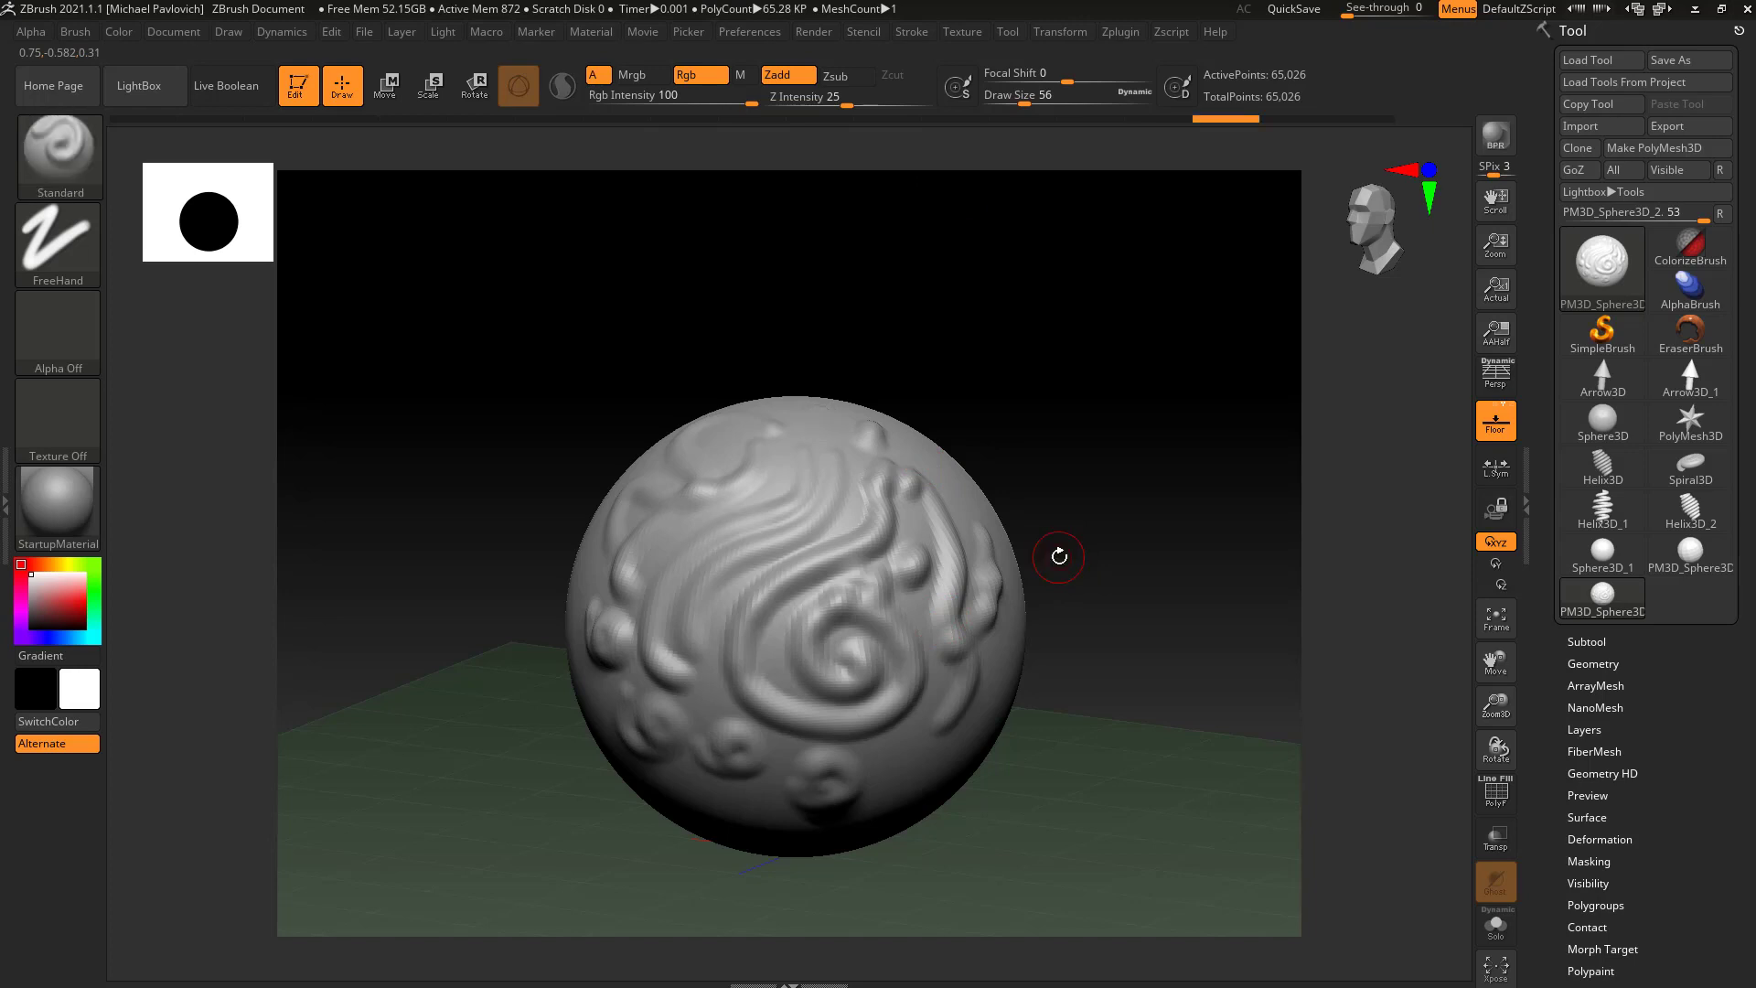
click(935, 119)
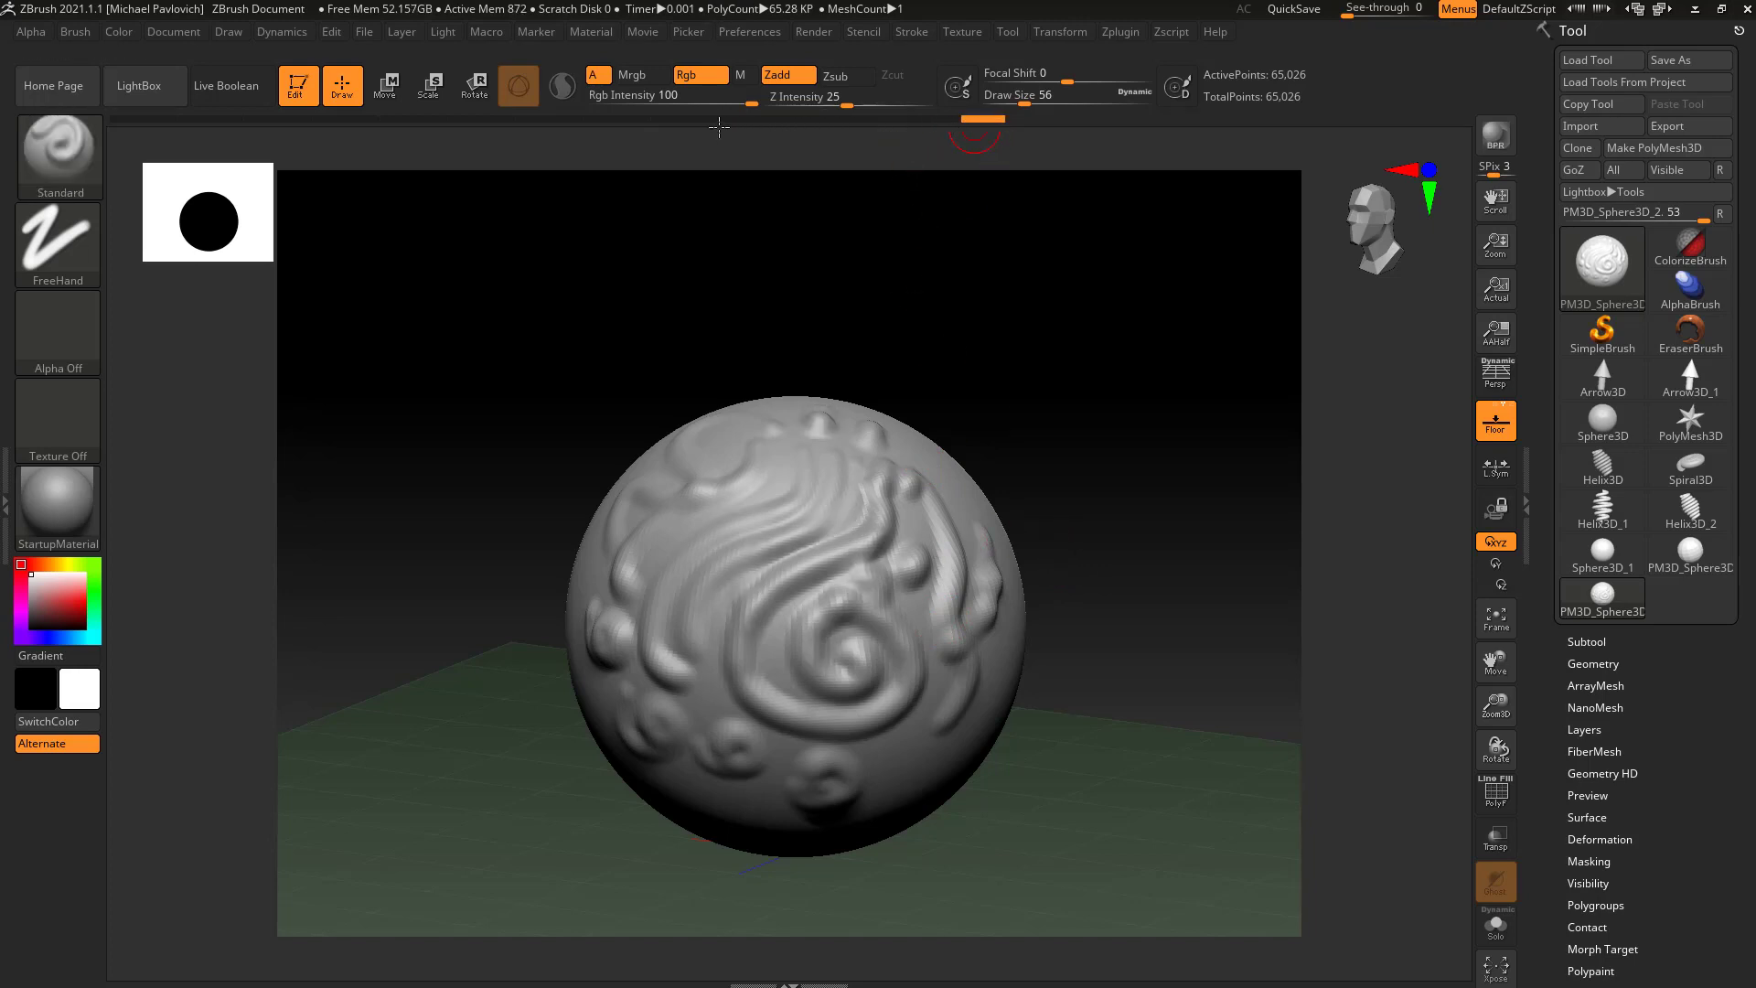
mouse_move(828, 123)
mouse_down()
mouse_move(205, 145)
mouse_move(1055, 130)
mouse_up()
Step: Toggle Show Undo Selector off and on in the Undo History preferences, leave it enabled and view the Config options
click(751, 31)
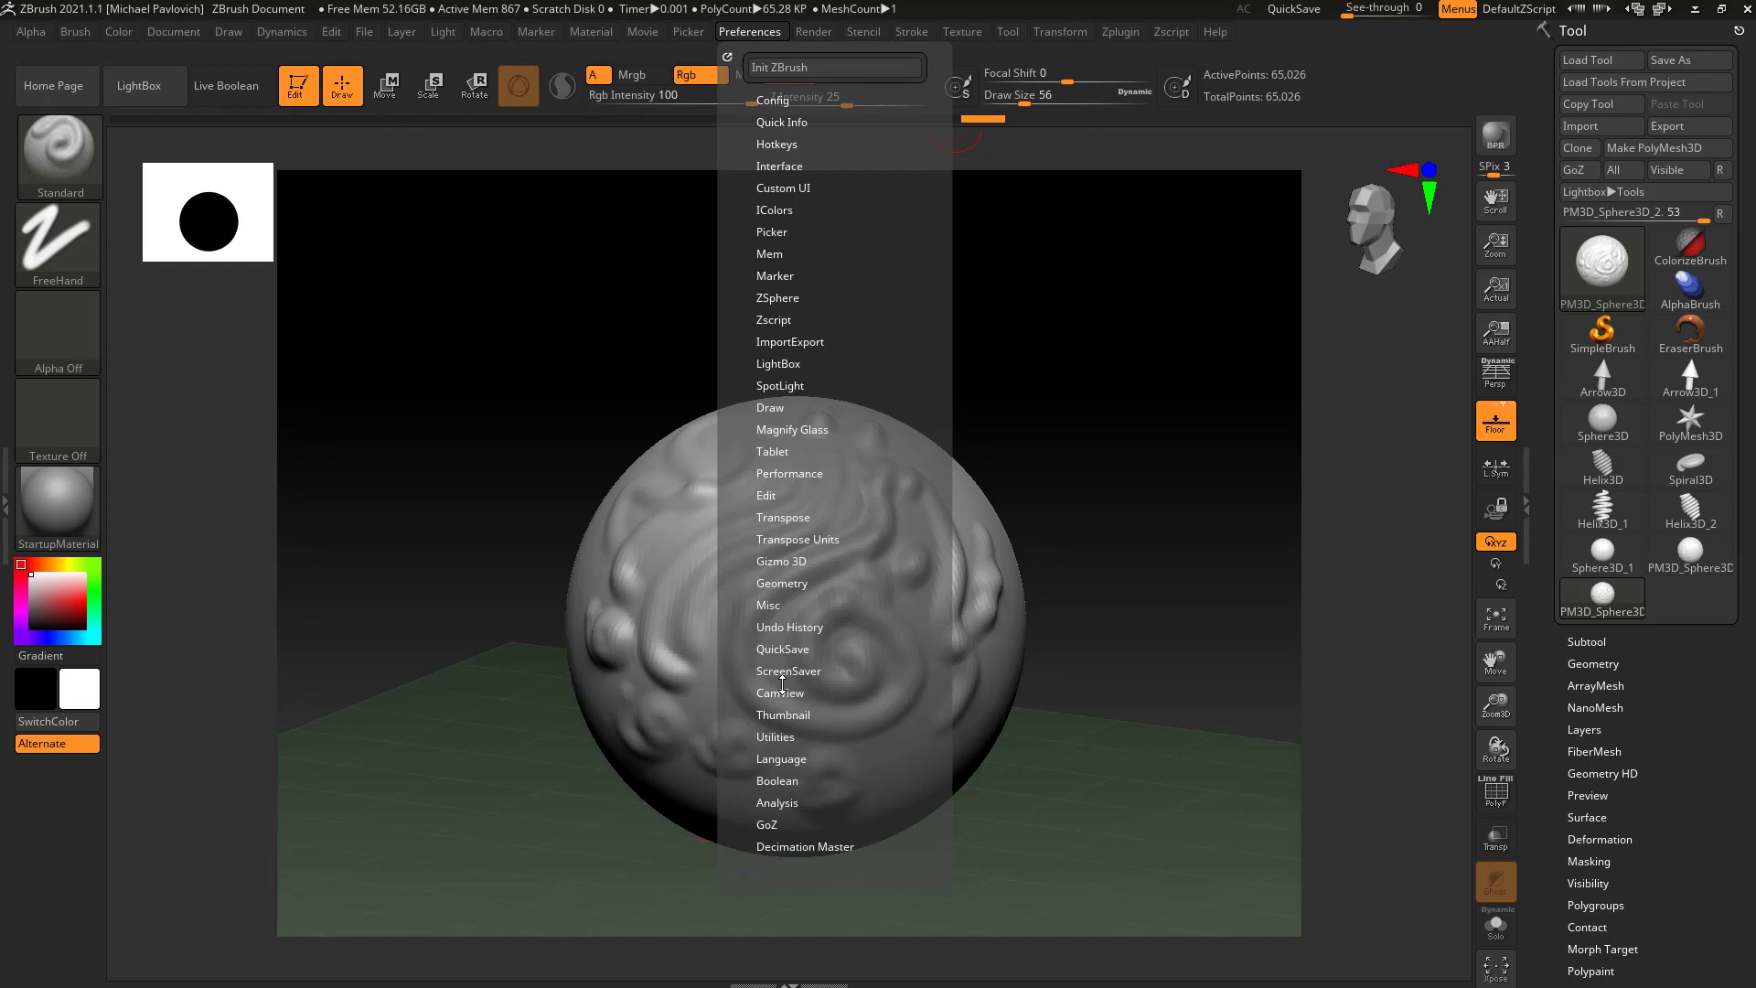
click(782, 627)
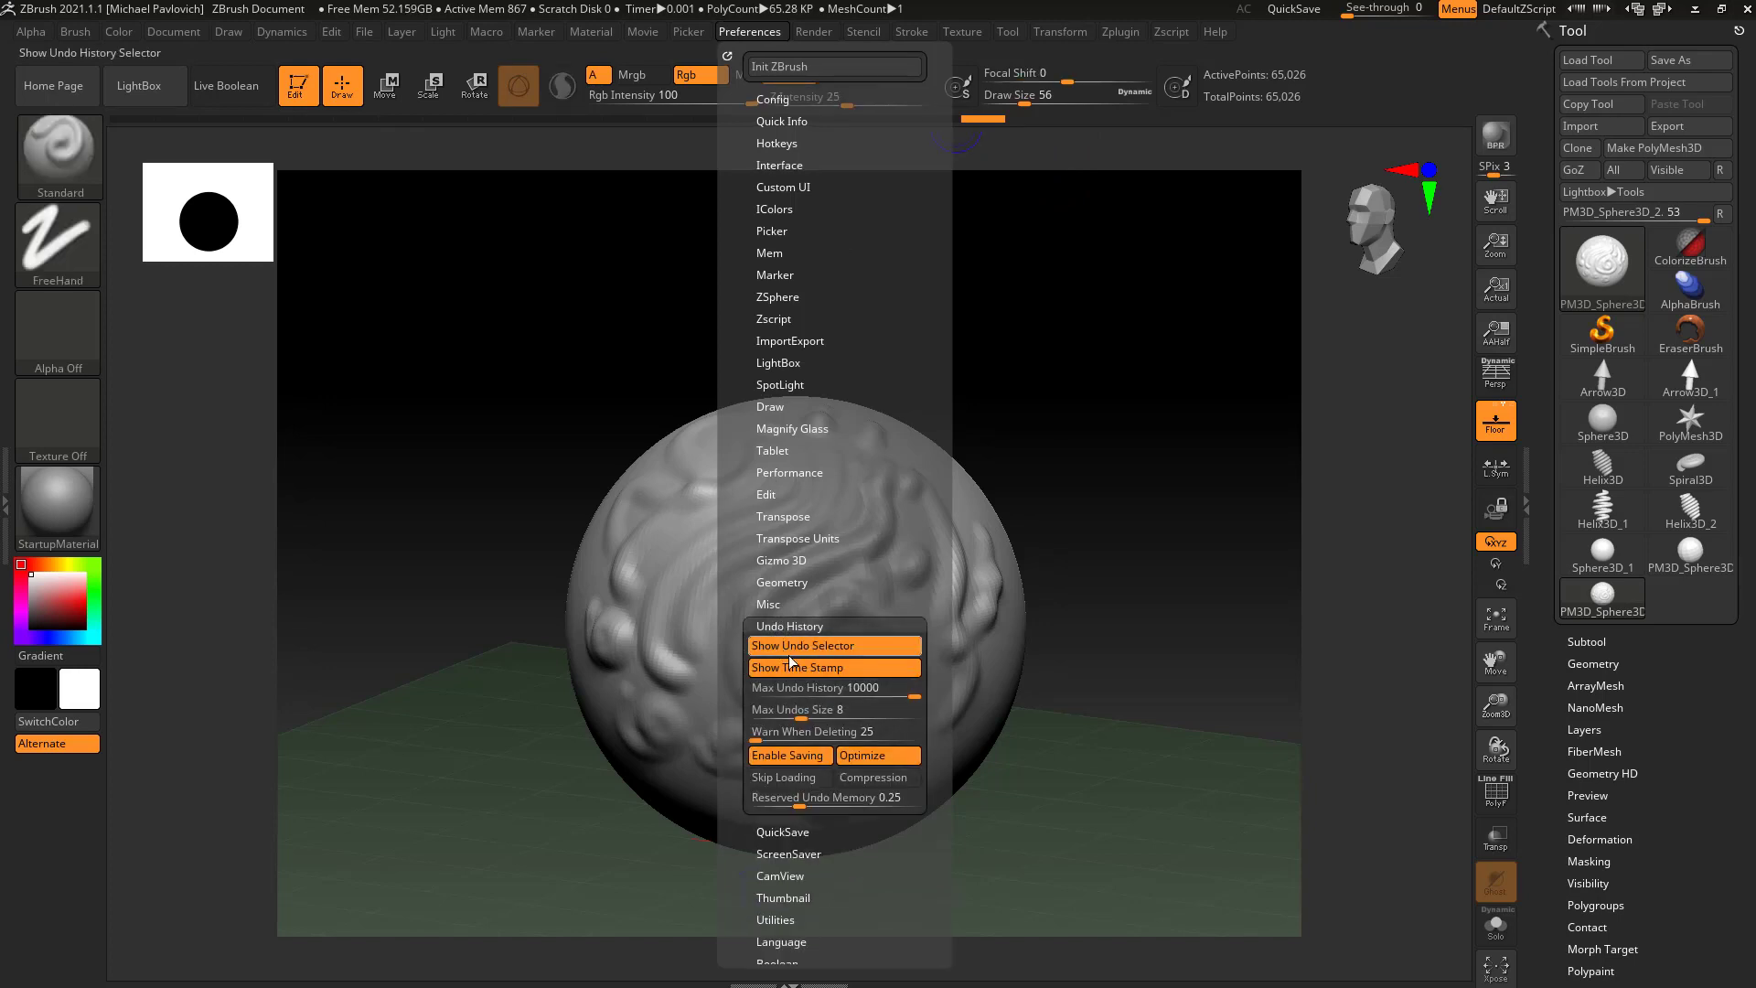
click(838, 640)
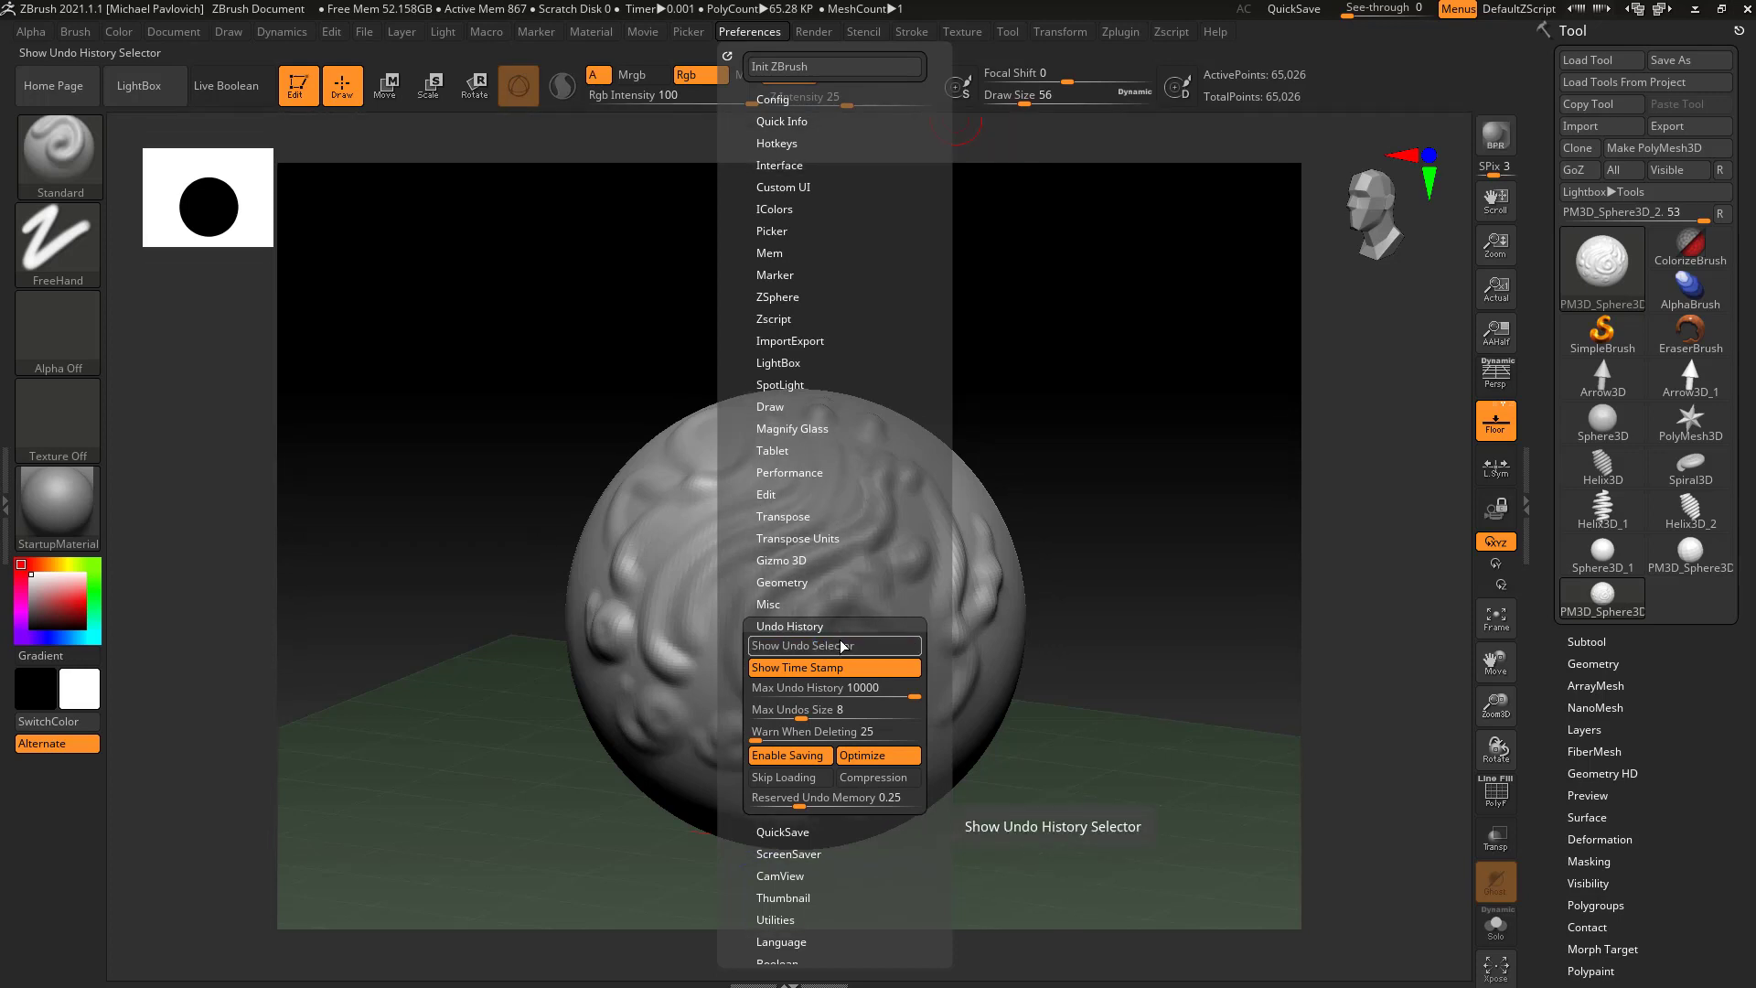
click(840, 644)
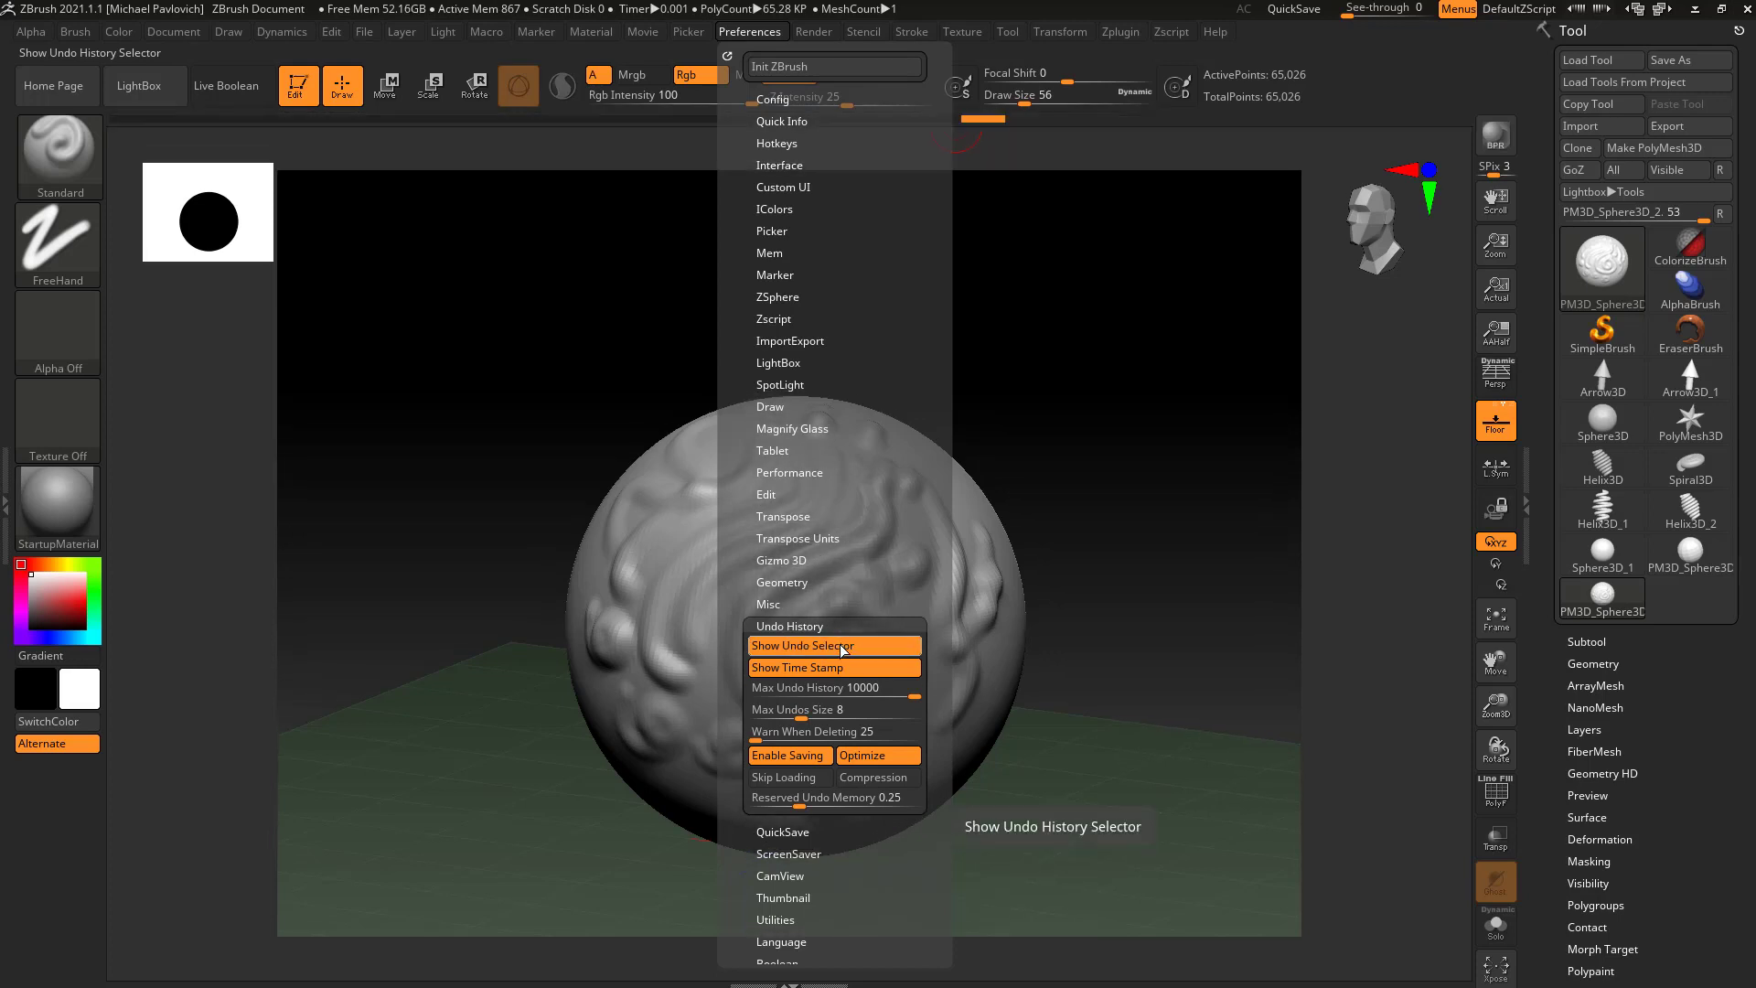
click(840, 644)
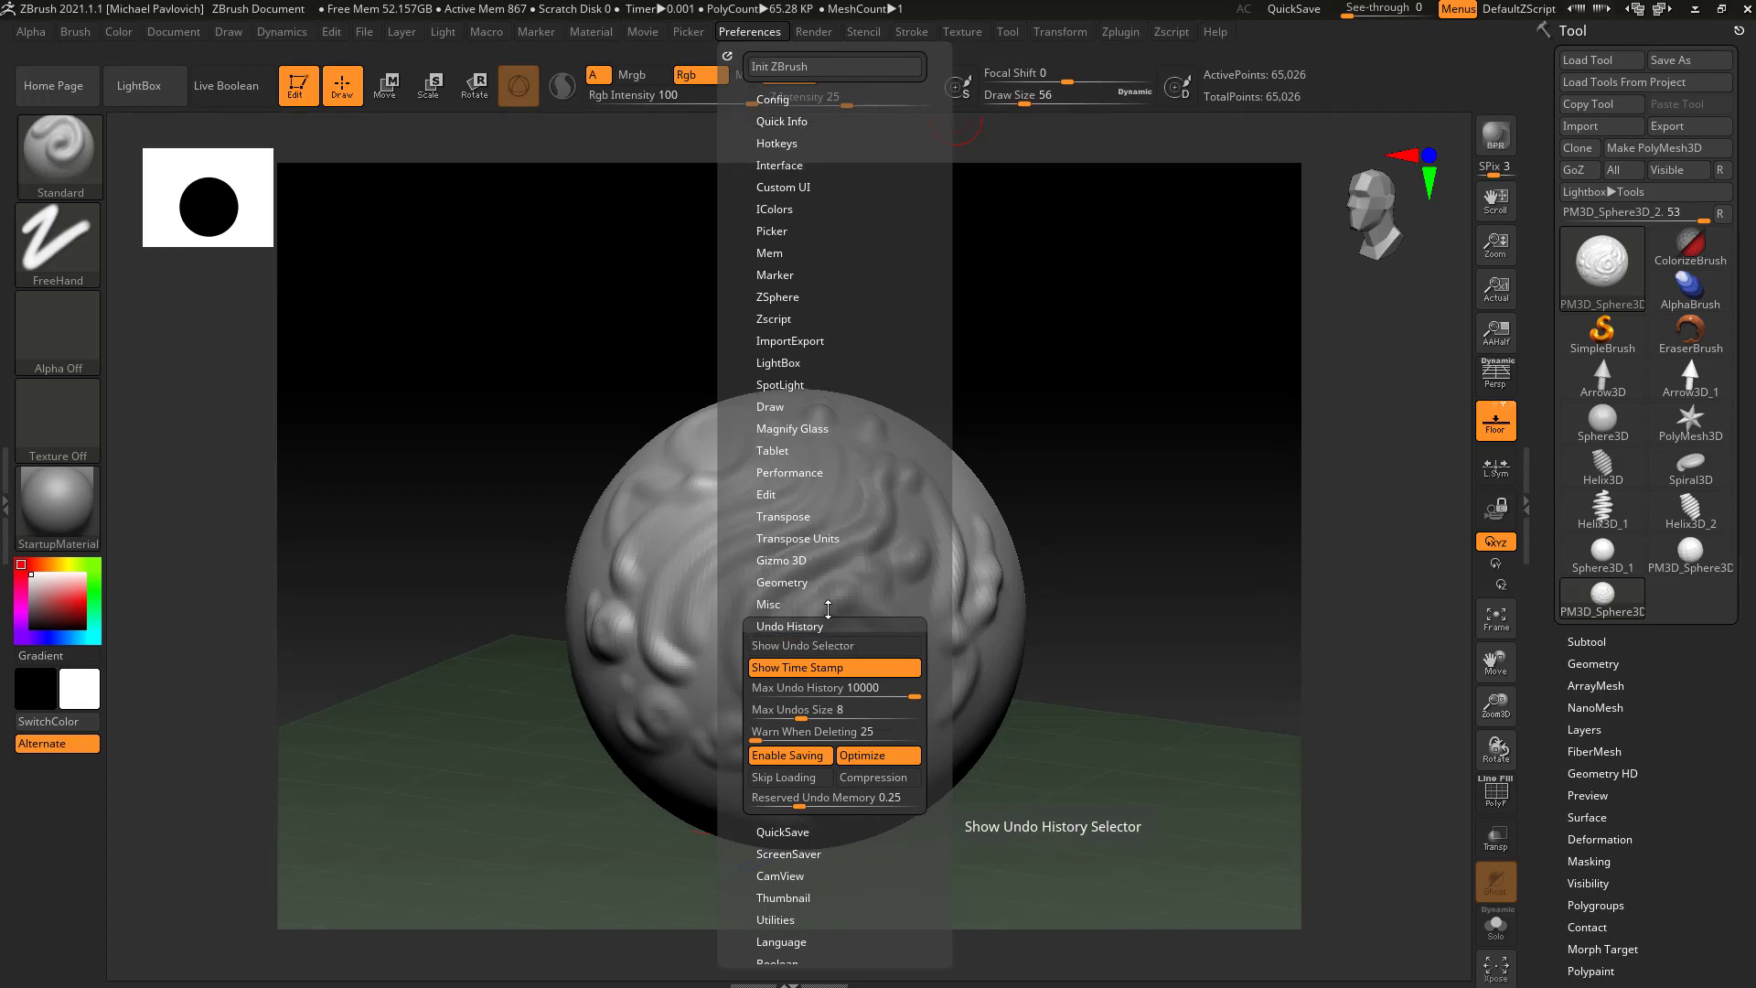
click(779, 100)
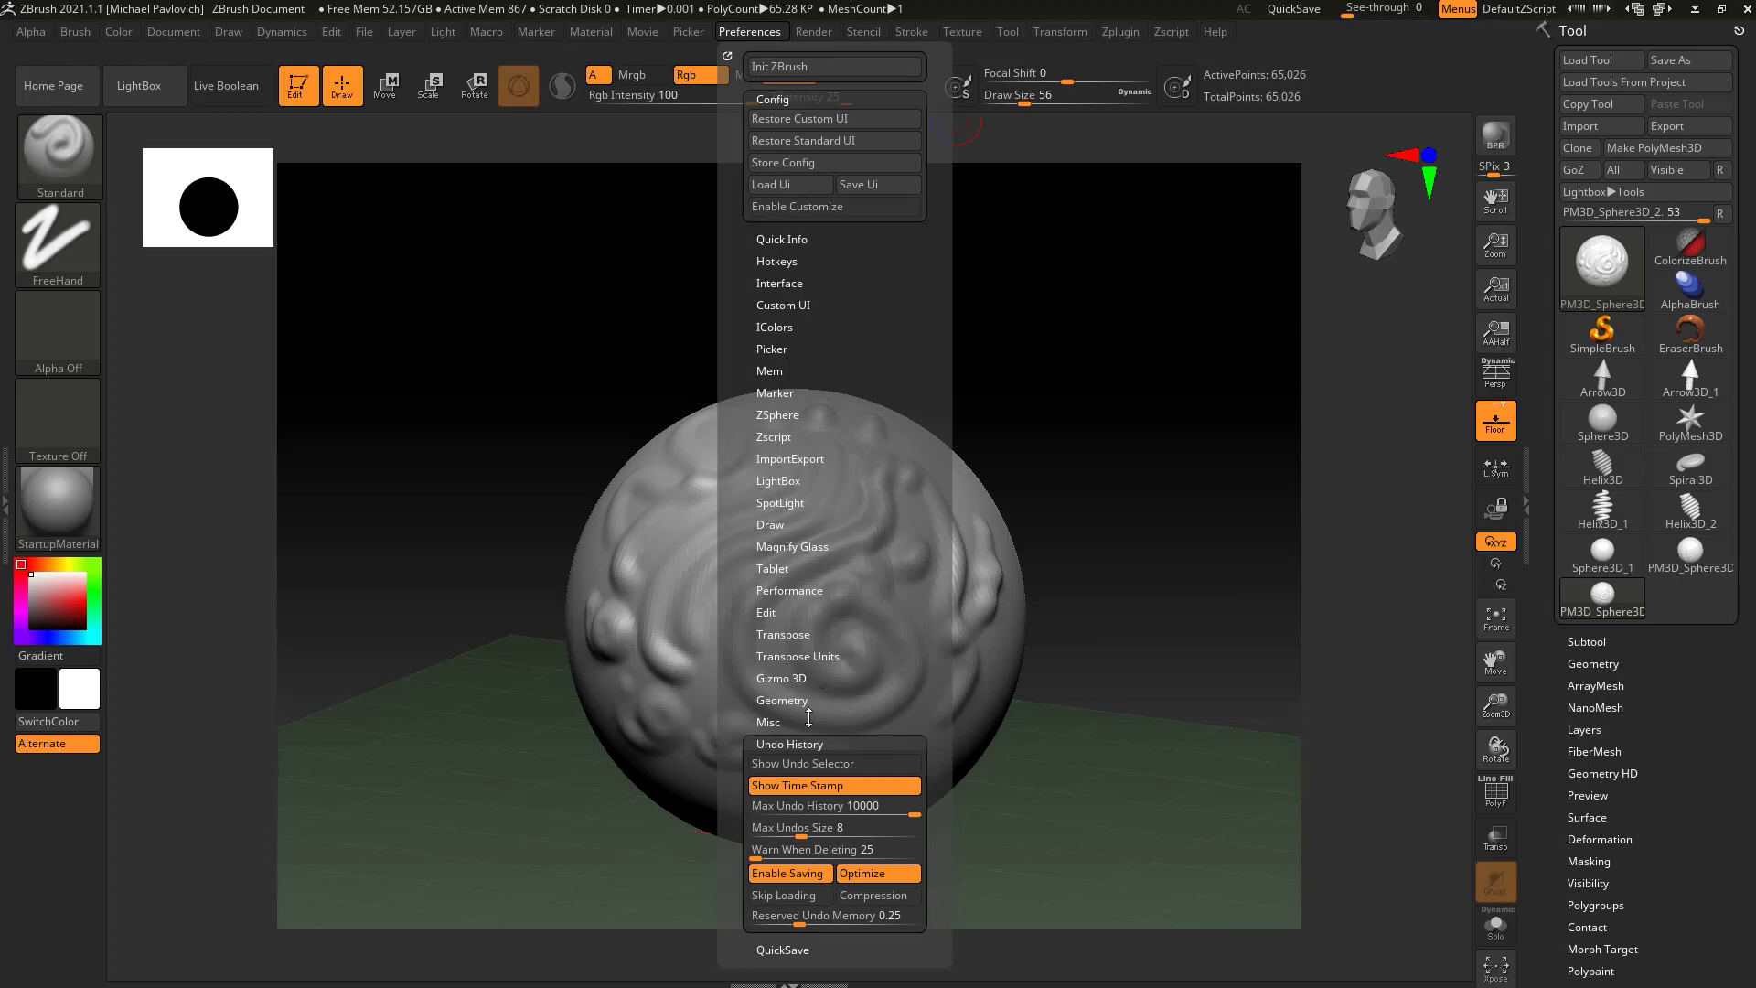
click(804, 761)
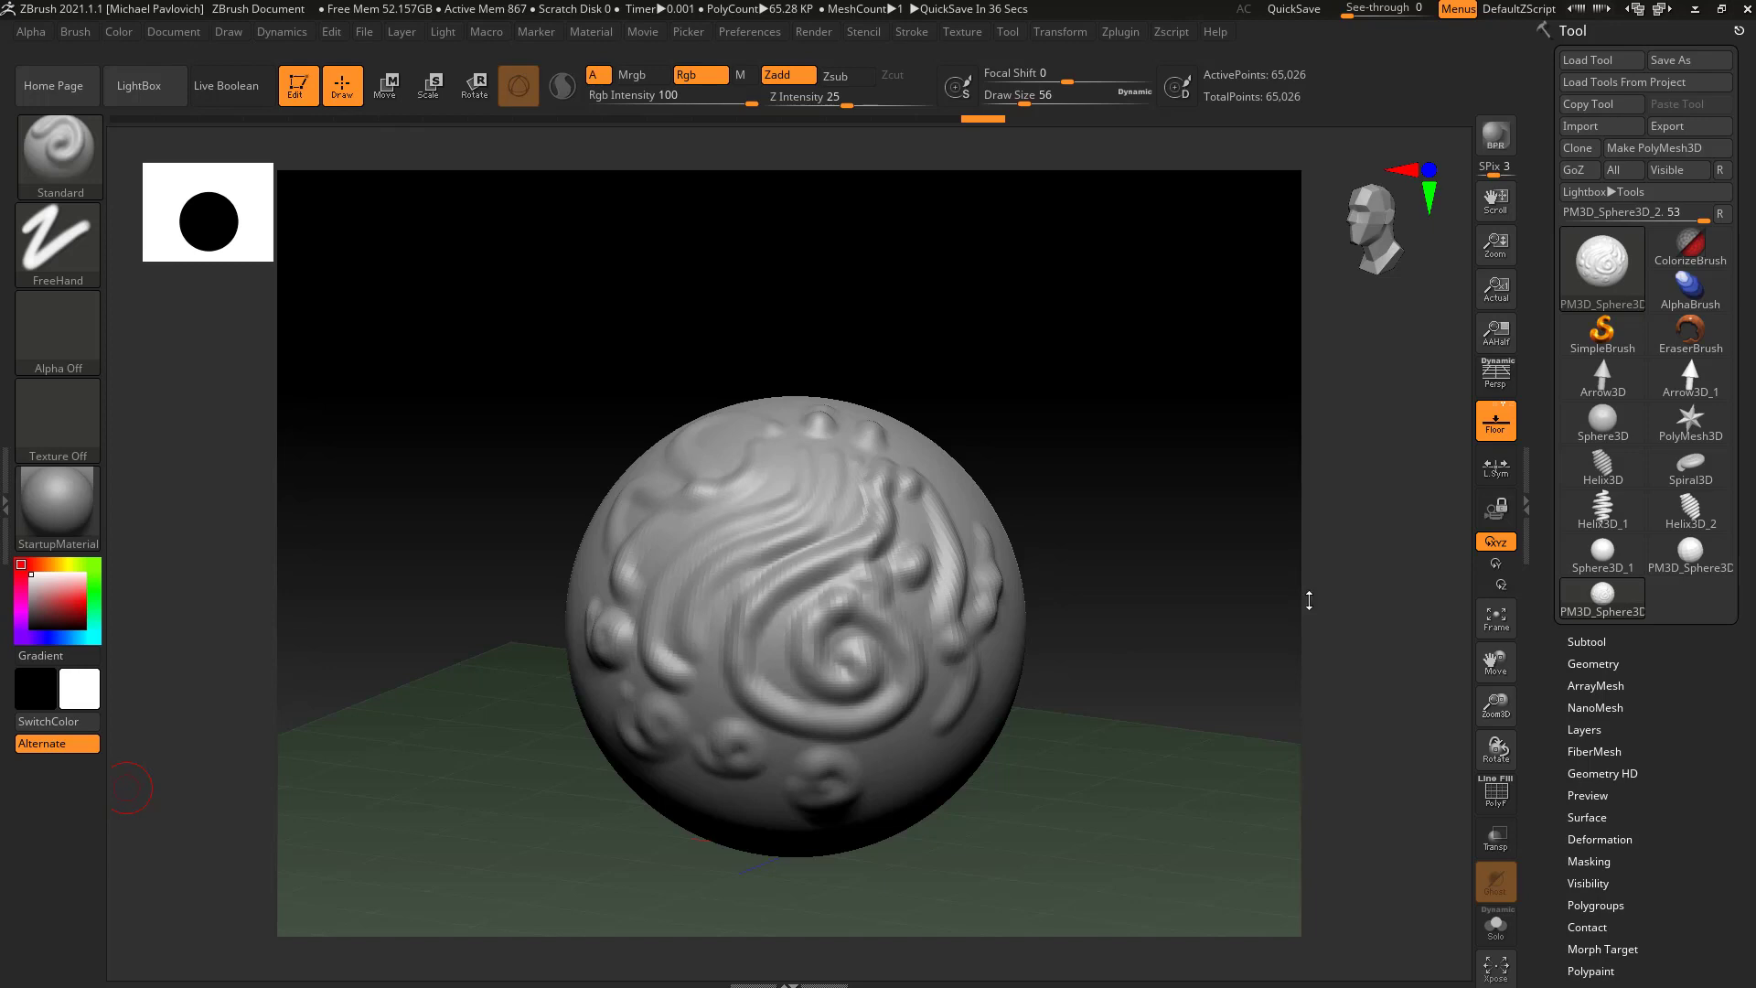
Step: Leave Edit mode and clear the canvas, draw a Helix3D on it and make it editable with the floor grid shown
click(296, 100)
key(ctrl+n)
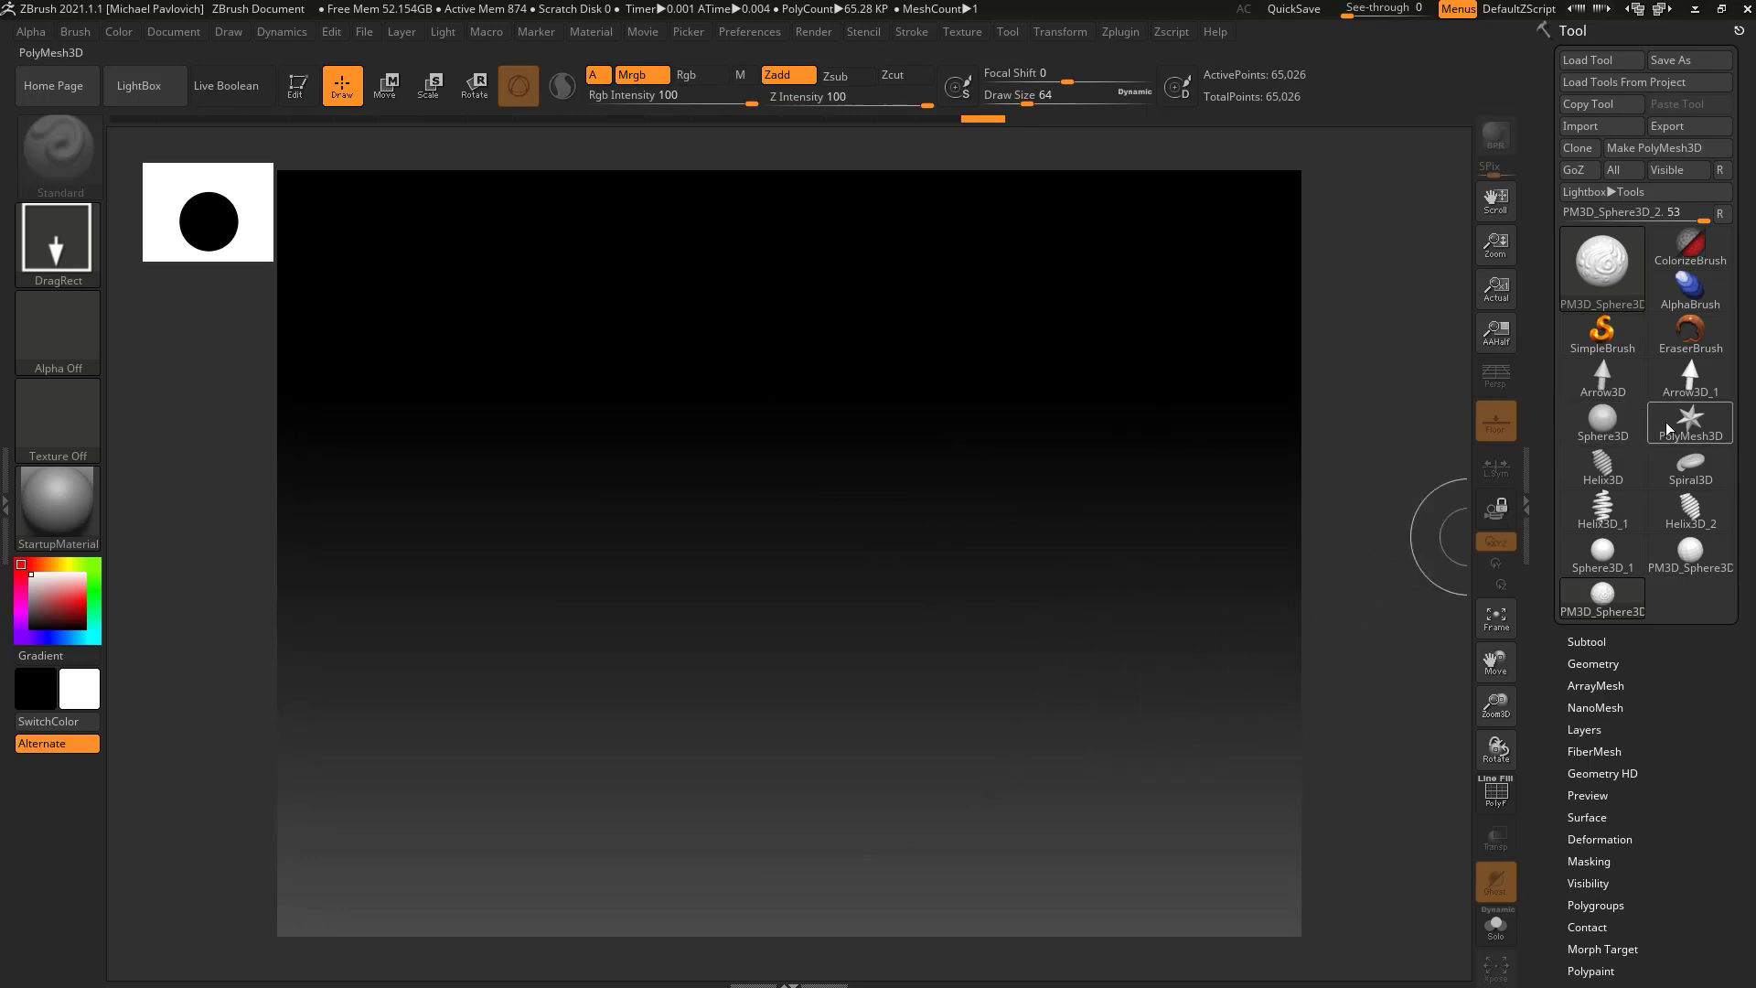
click(1602, 467)
drag(772, 588, 909, 751)
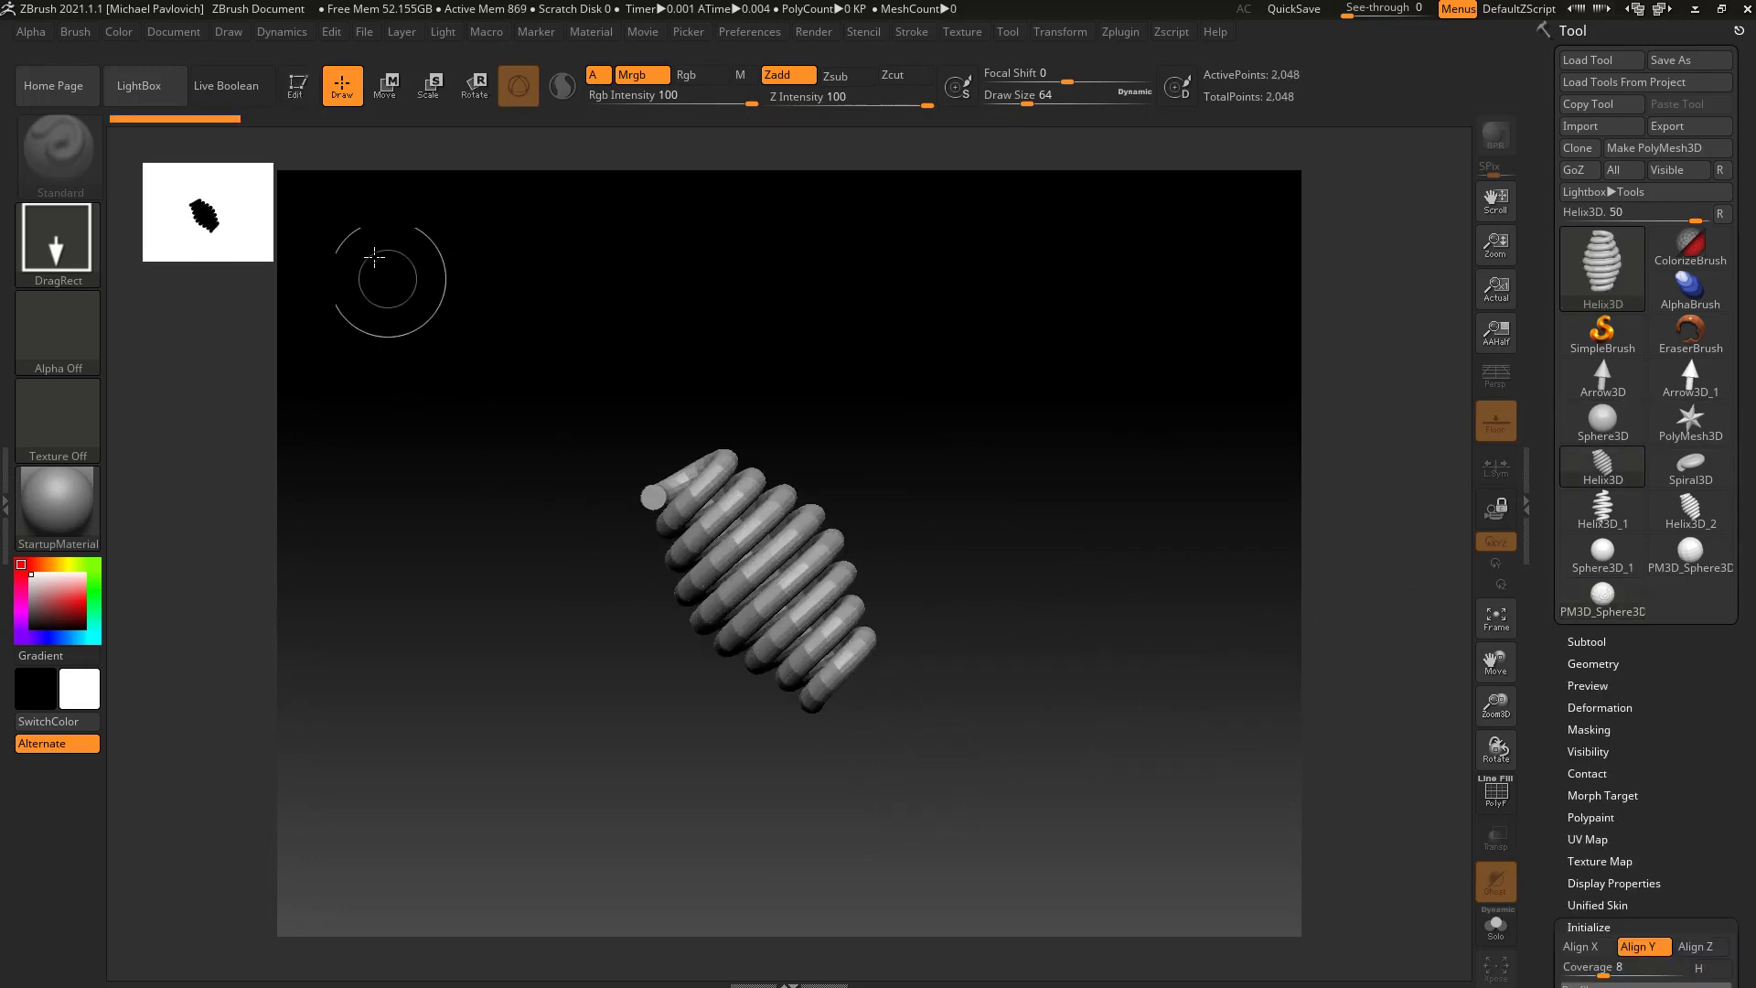
key(t)
key(shift+p)
mouse_move(879, 442)
mouse_down()
mouse_move(1078, 490)
mouse_move(1013, 486)
mouse_up()
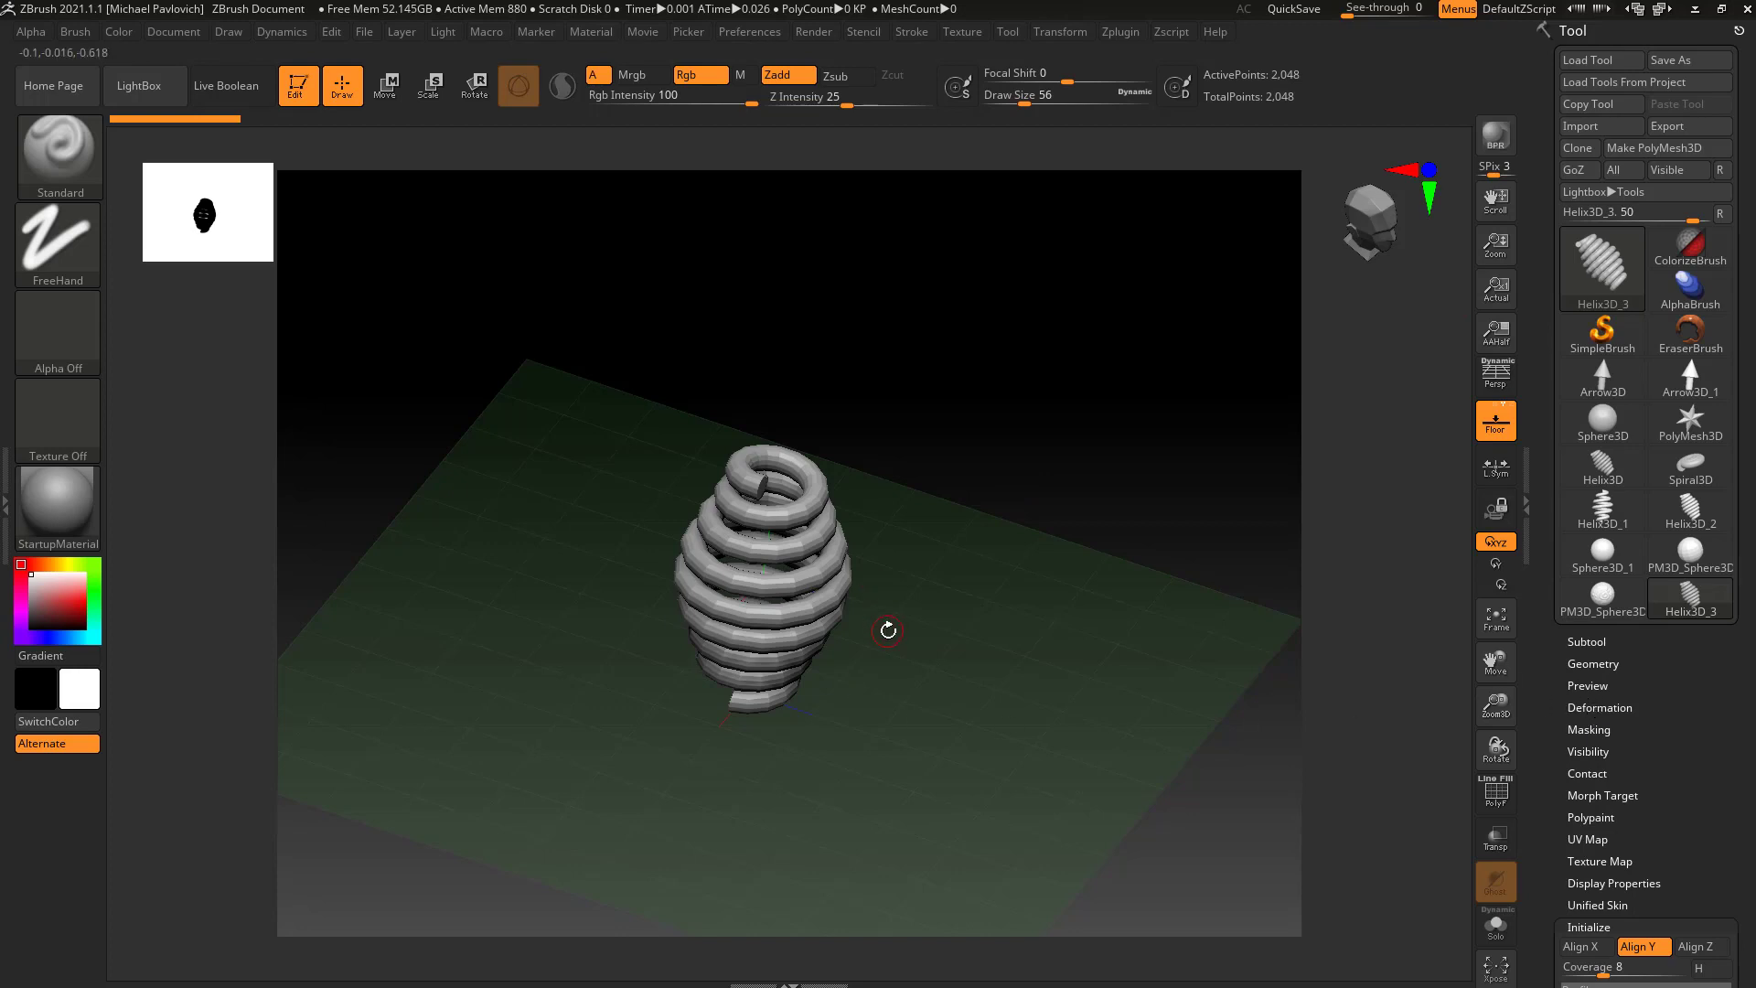
Step: Switch back to the sculpted sphere and sculpt two spirals, a long curved ridge and a wavy ridge on its smooth side
mouse_move(1612, 611)
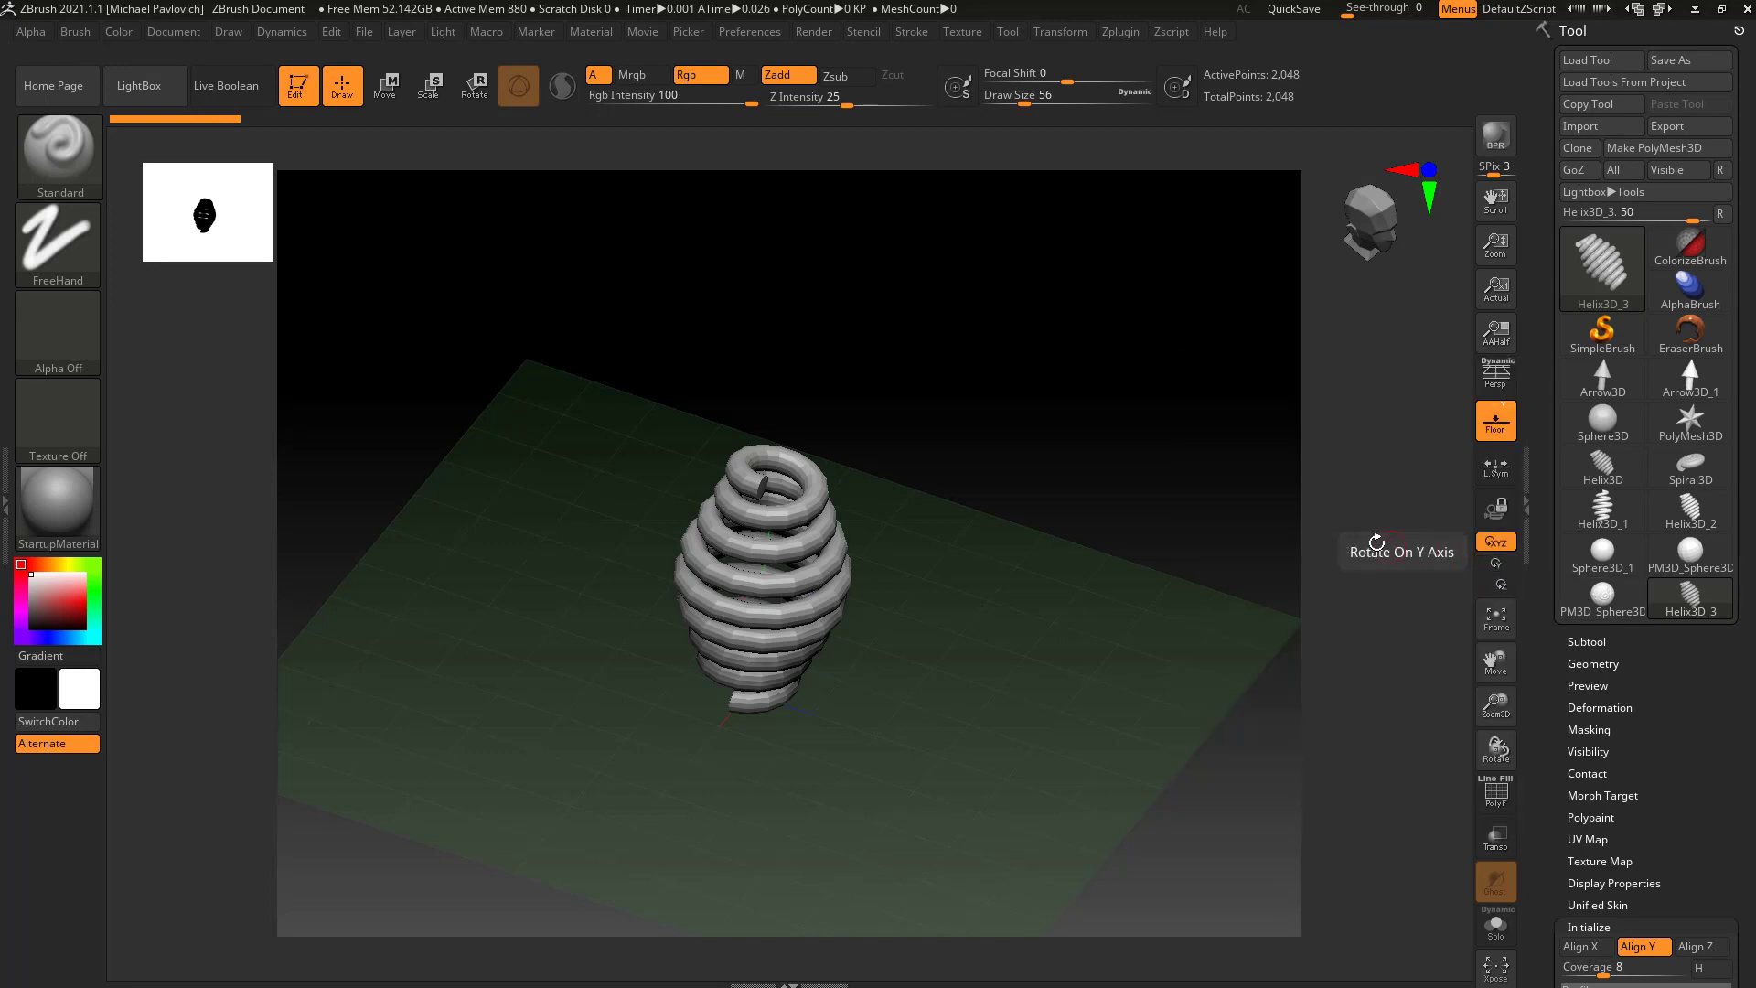
click(1605, 604)
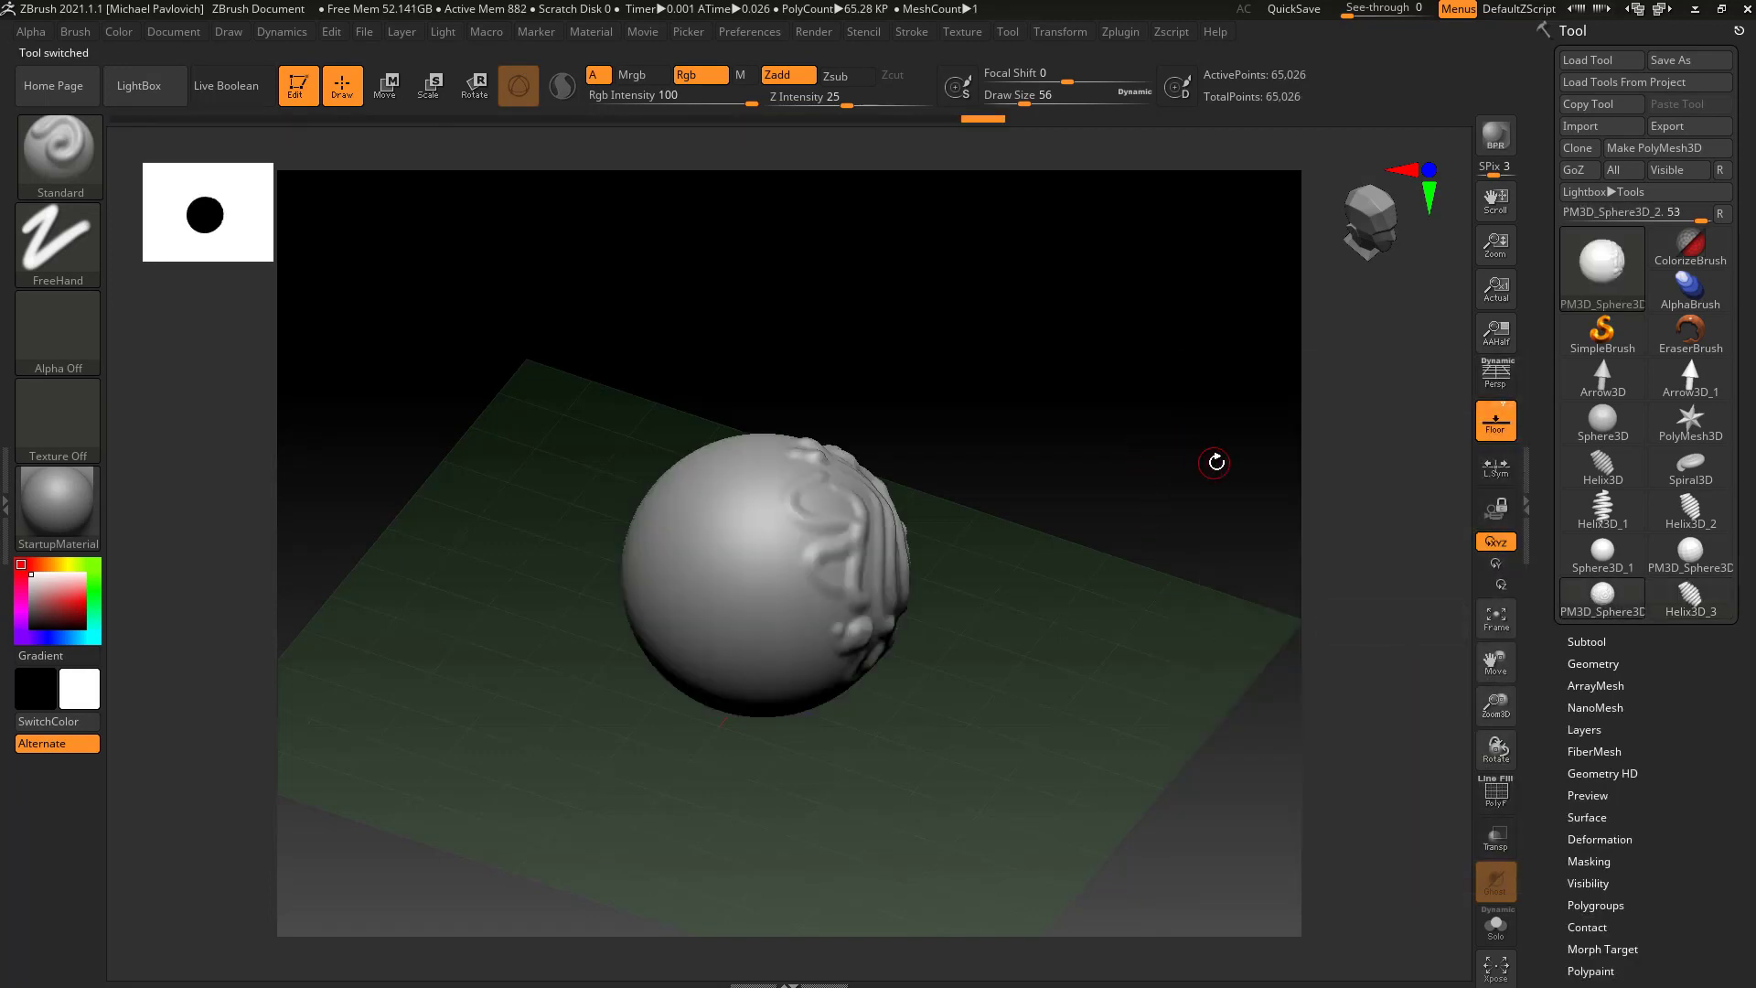
drag(1331, 531, 1398, 573)
drag(1278, 536, 1024, 567)
mouse_move(886, 541)
mouse_down()
mouse_move(945, 590)
mouse_move(923, 616)
mouse_move(1016, 595)
mouse_up()
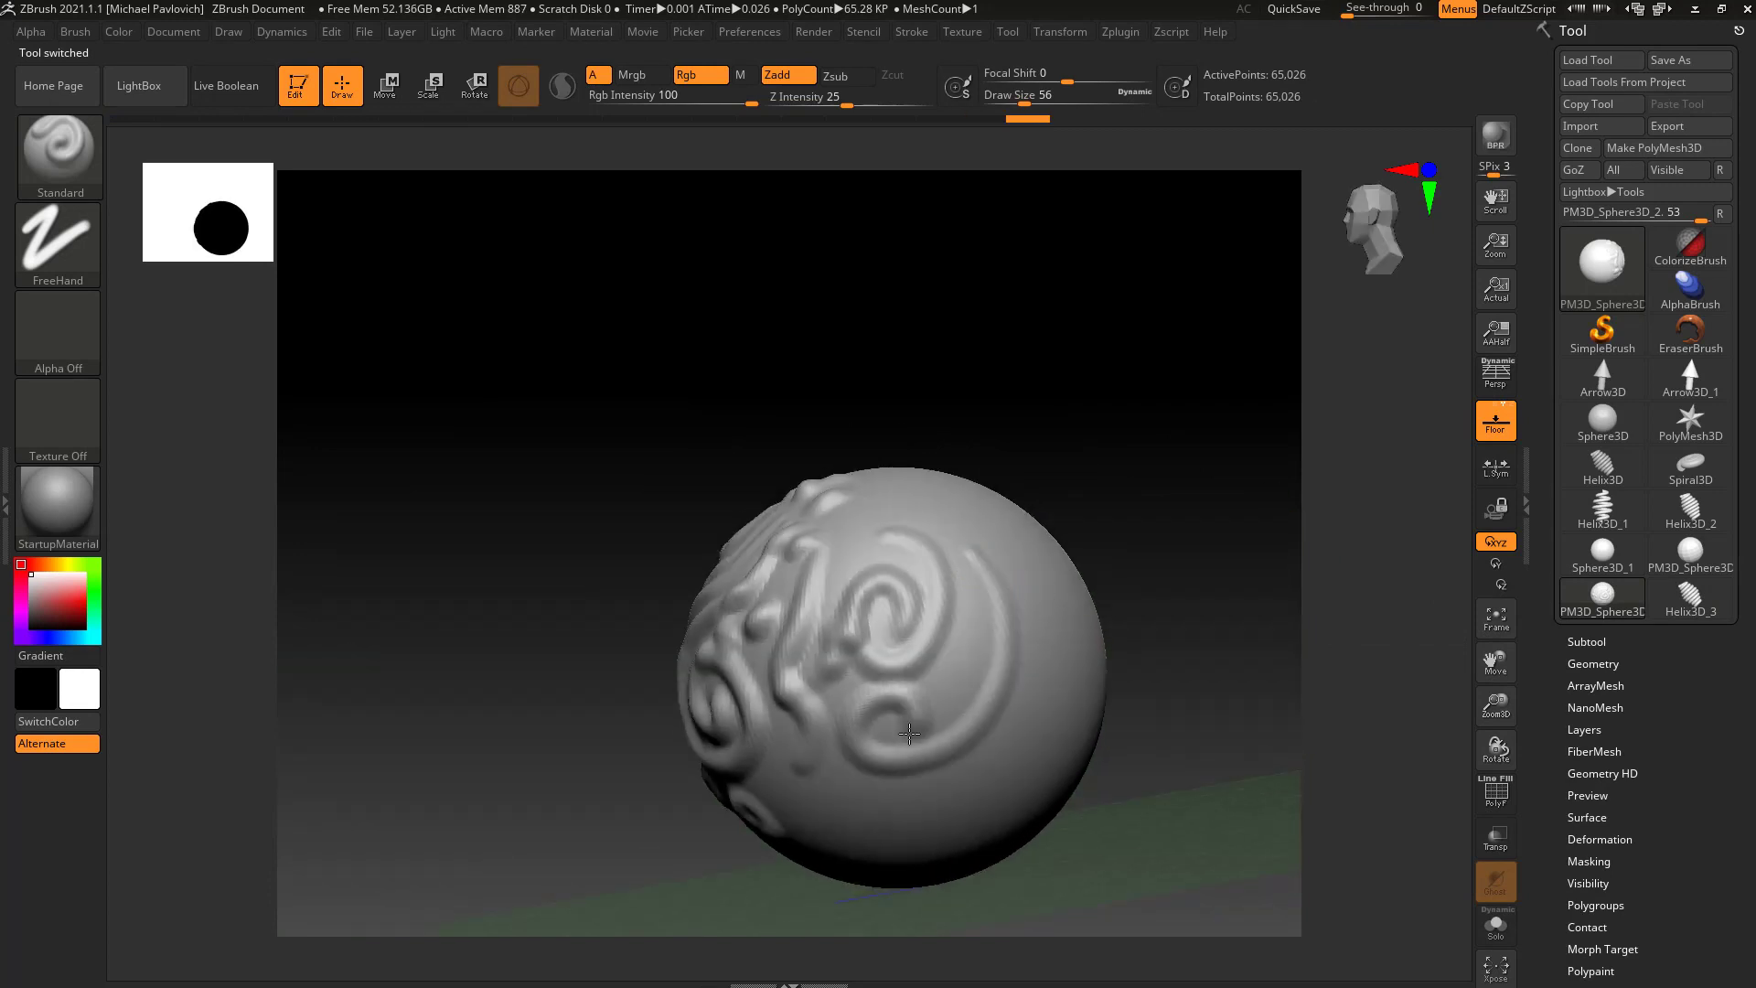
drag(1184, 694, 1151, 711)
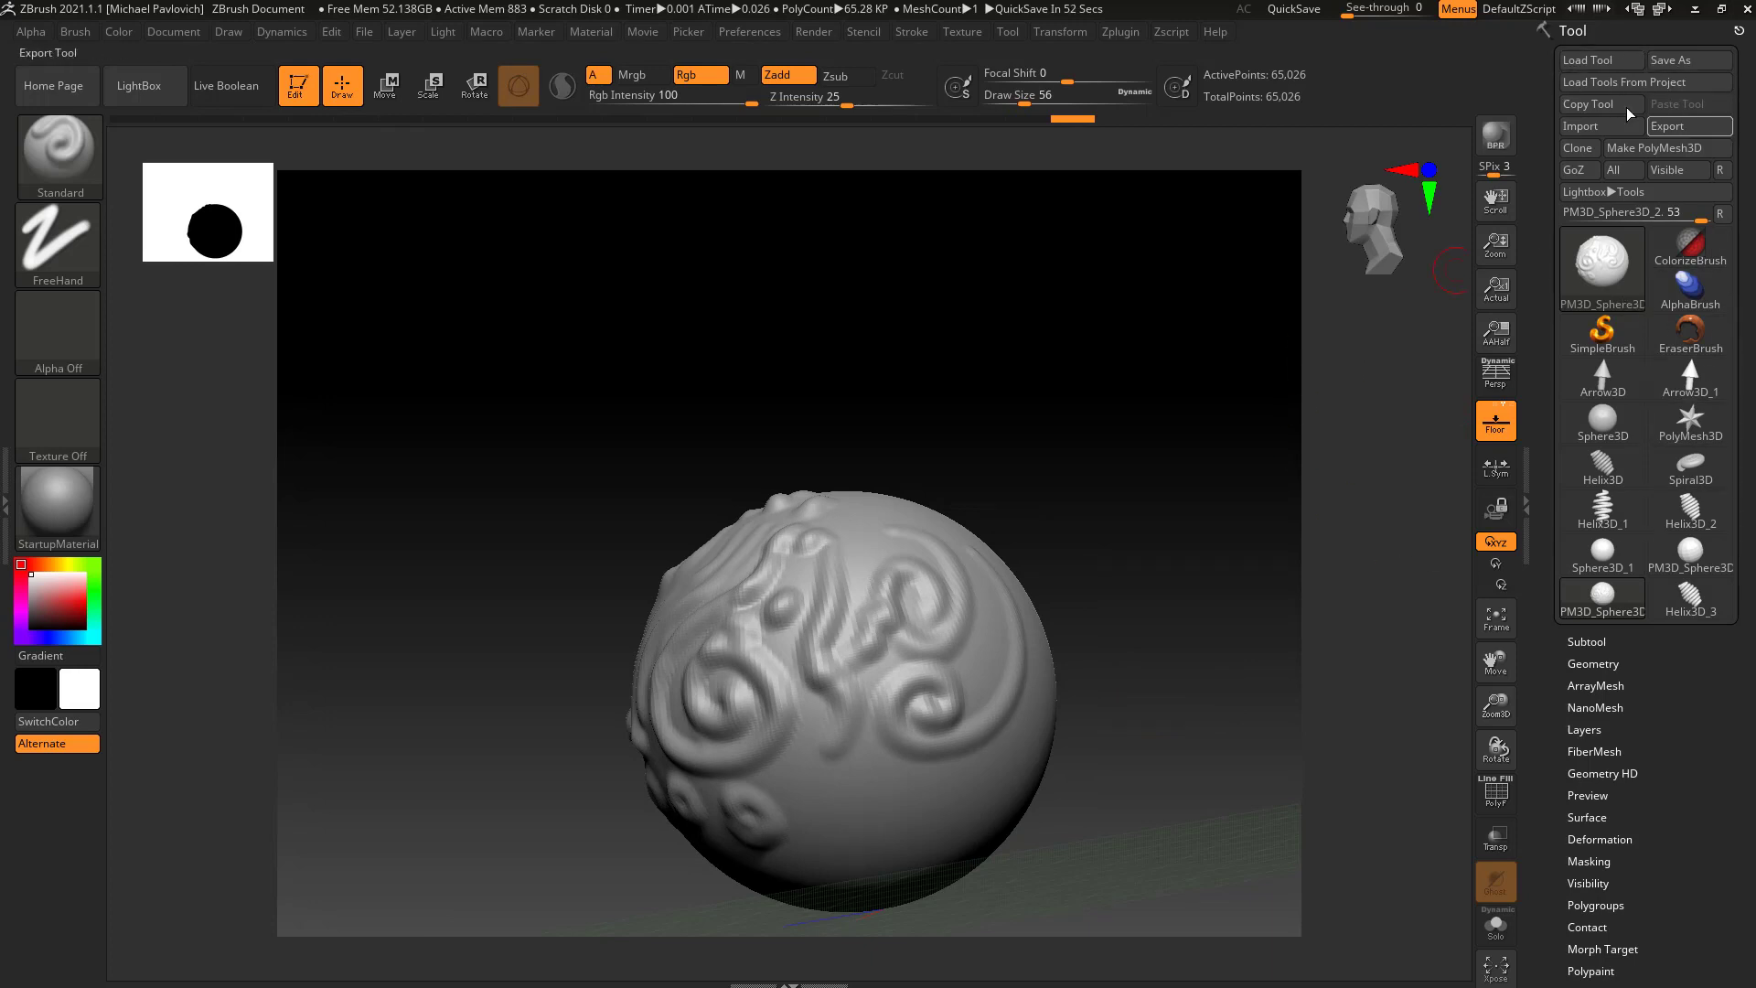
drag(1208, 525, 769, 595)
drag(1223, 553, 1177, 545)
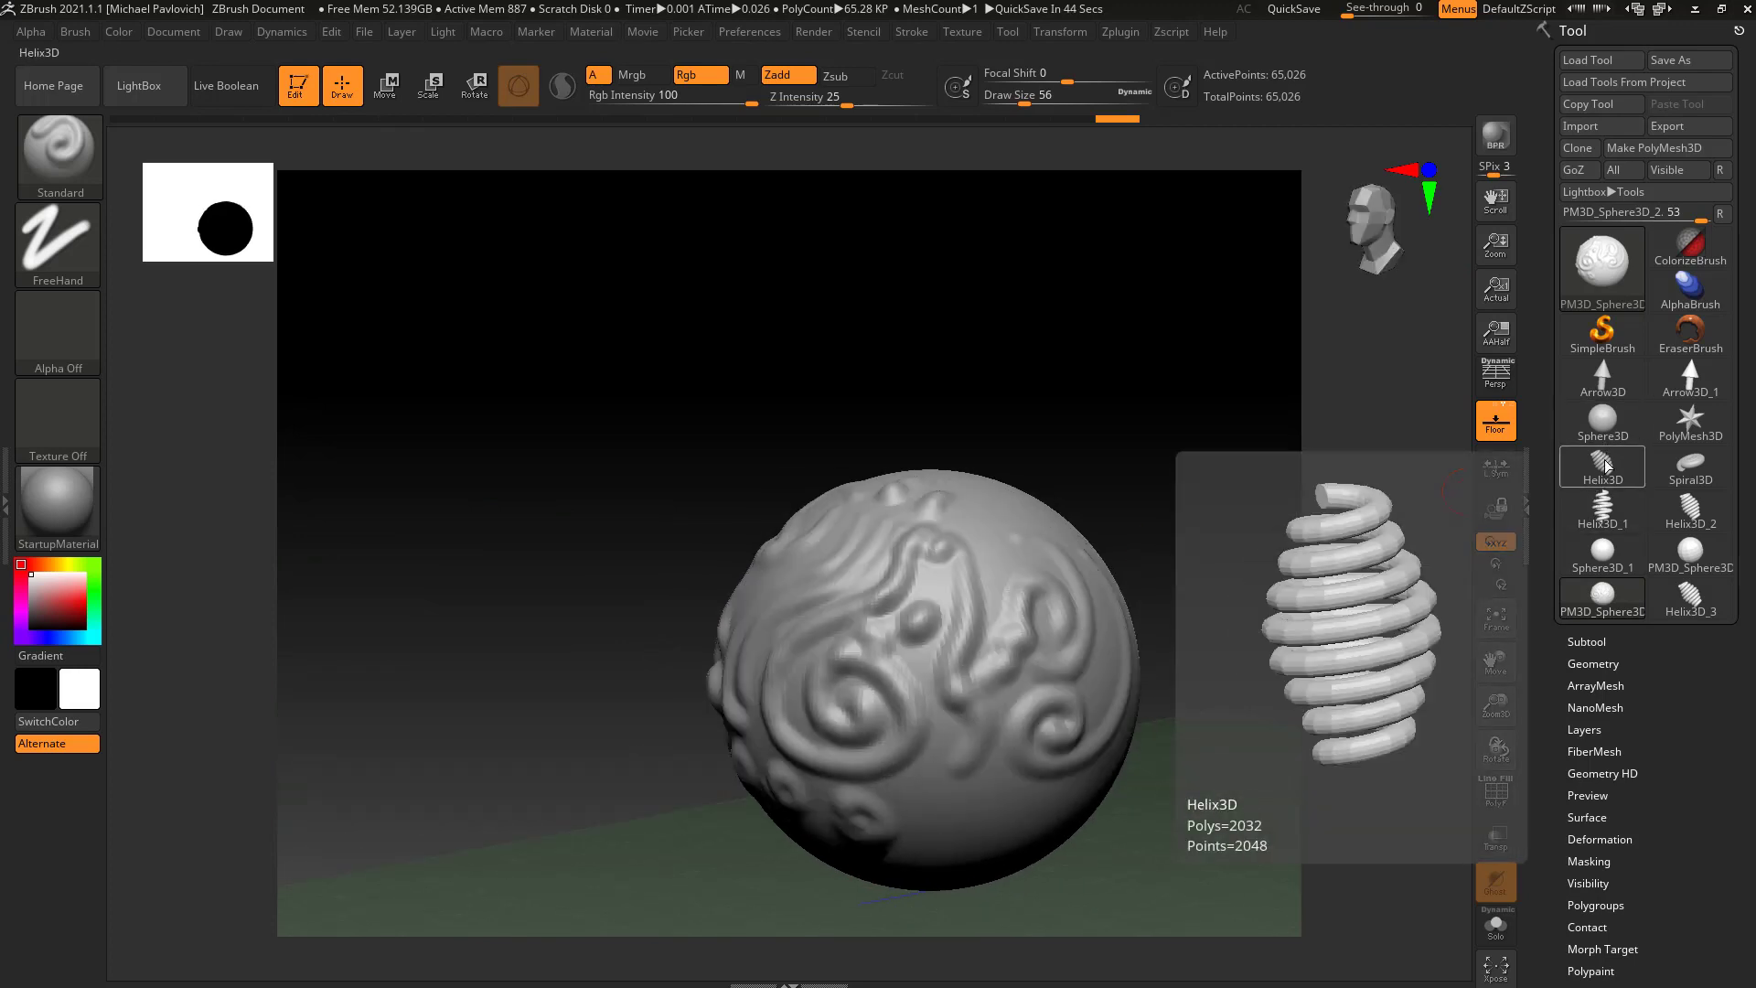
Step: Switch to the Helix3D_1 tool and reset the list of recently used tools
click(1599, 512)
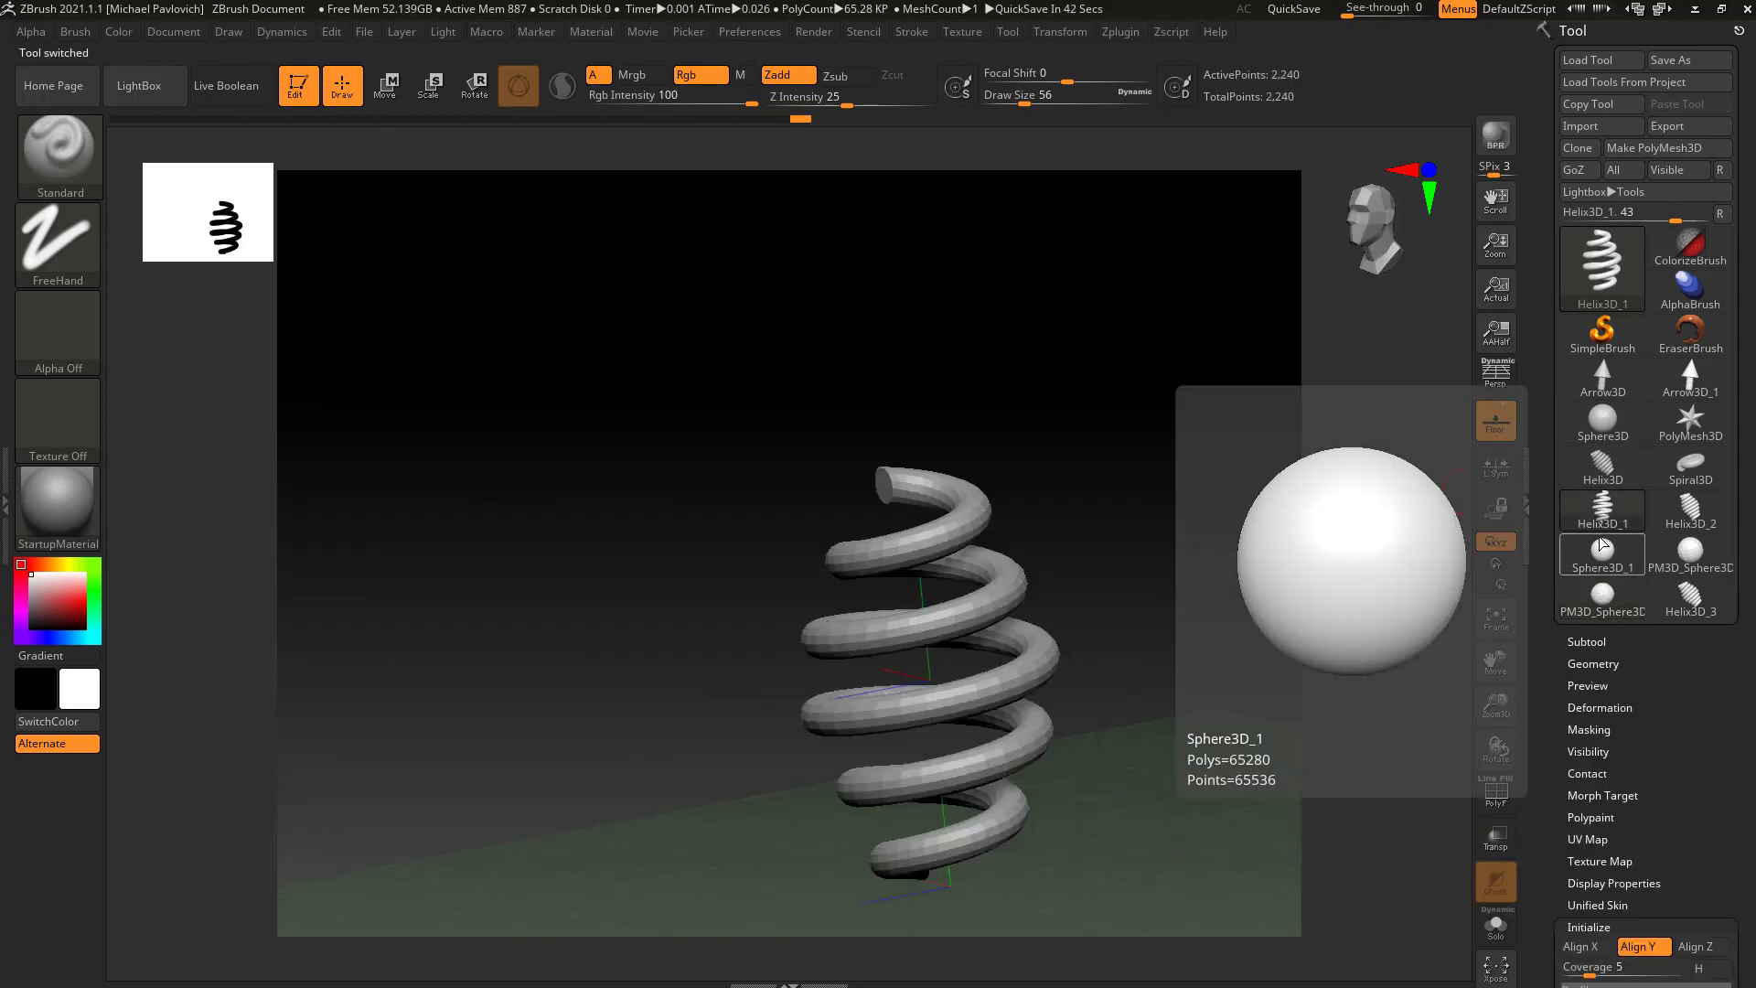
click(1729, 214)
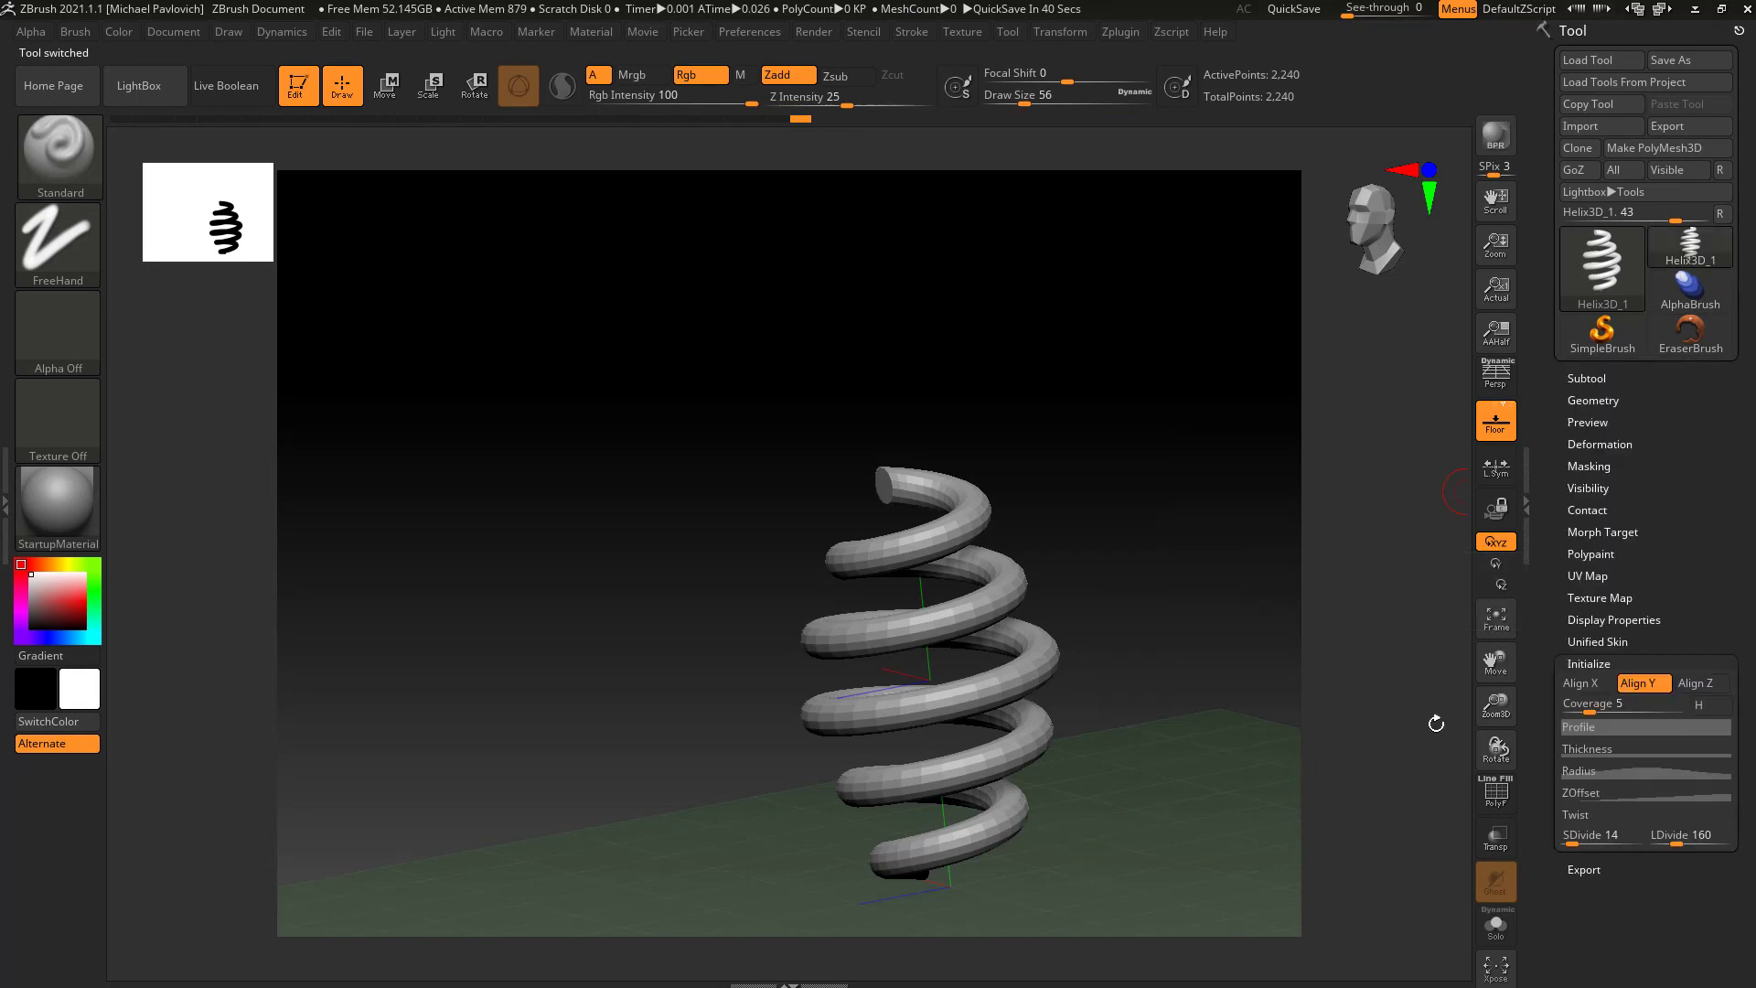
drag(1185, 573, 1238, 564)
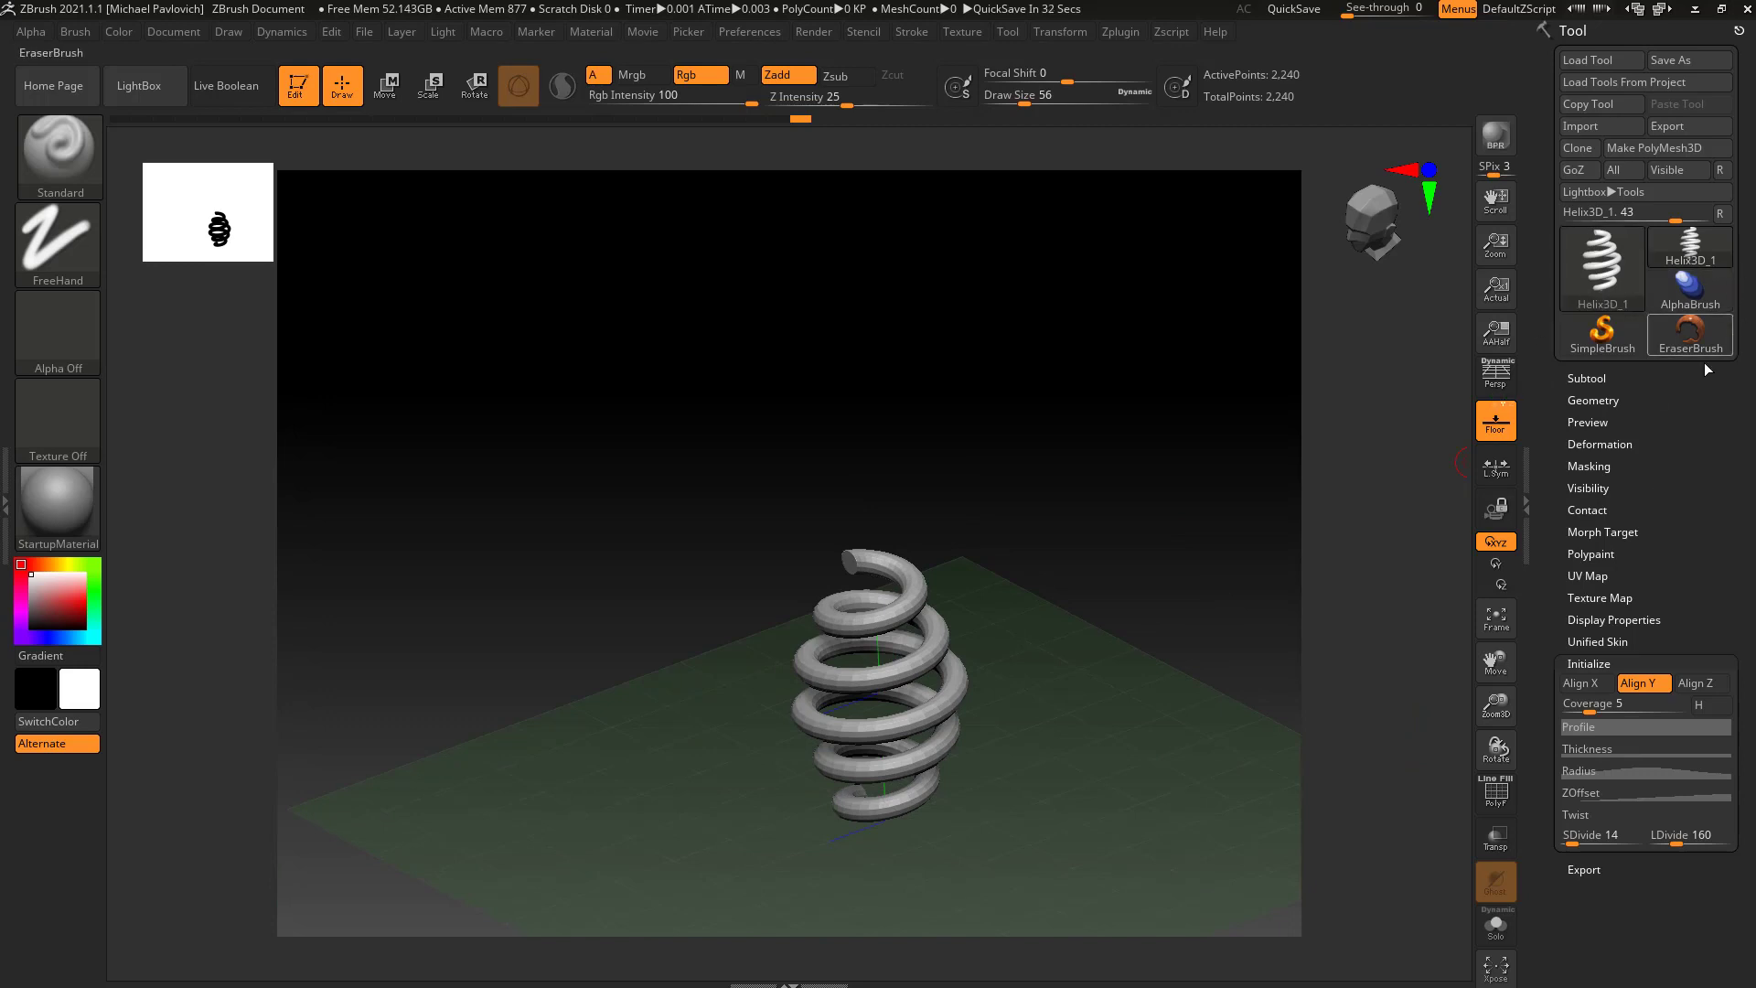
Step: Switch back to the sculpted PM3D_Sphere3D from the full set of 3D meshes
click(1595, 272)
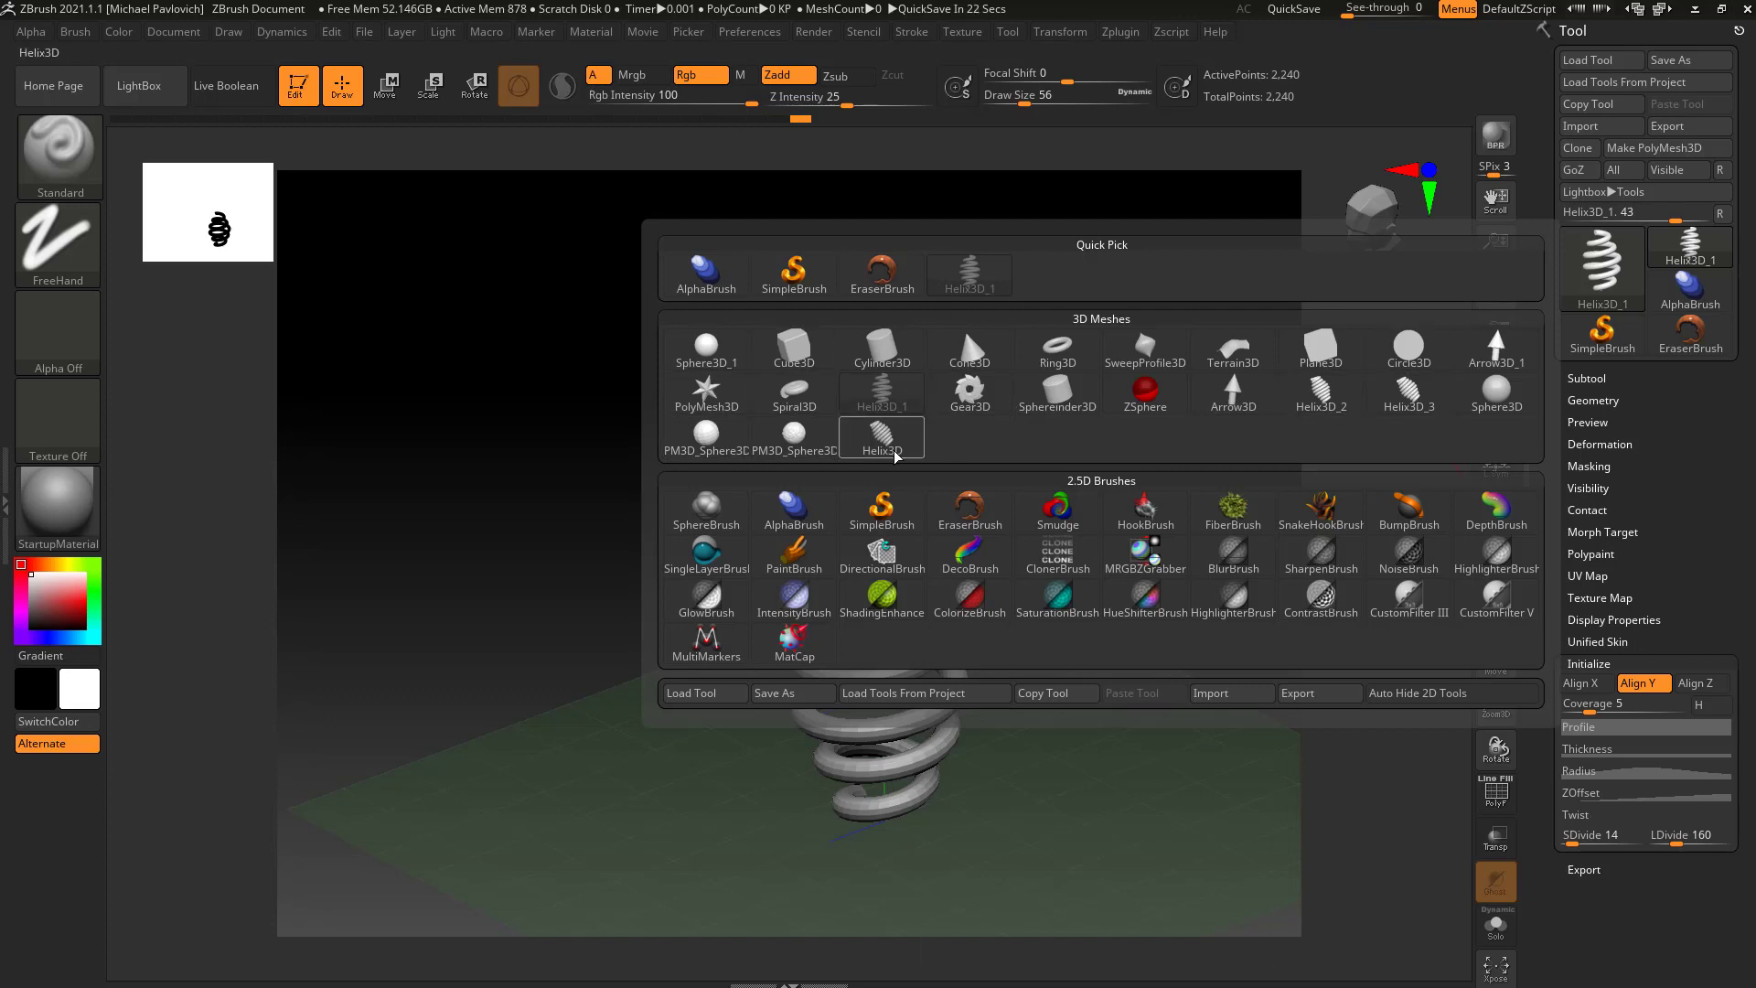
mouse_move(897, 455)
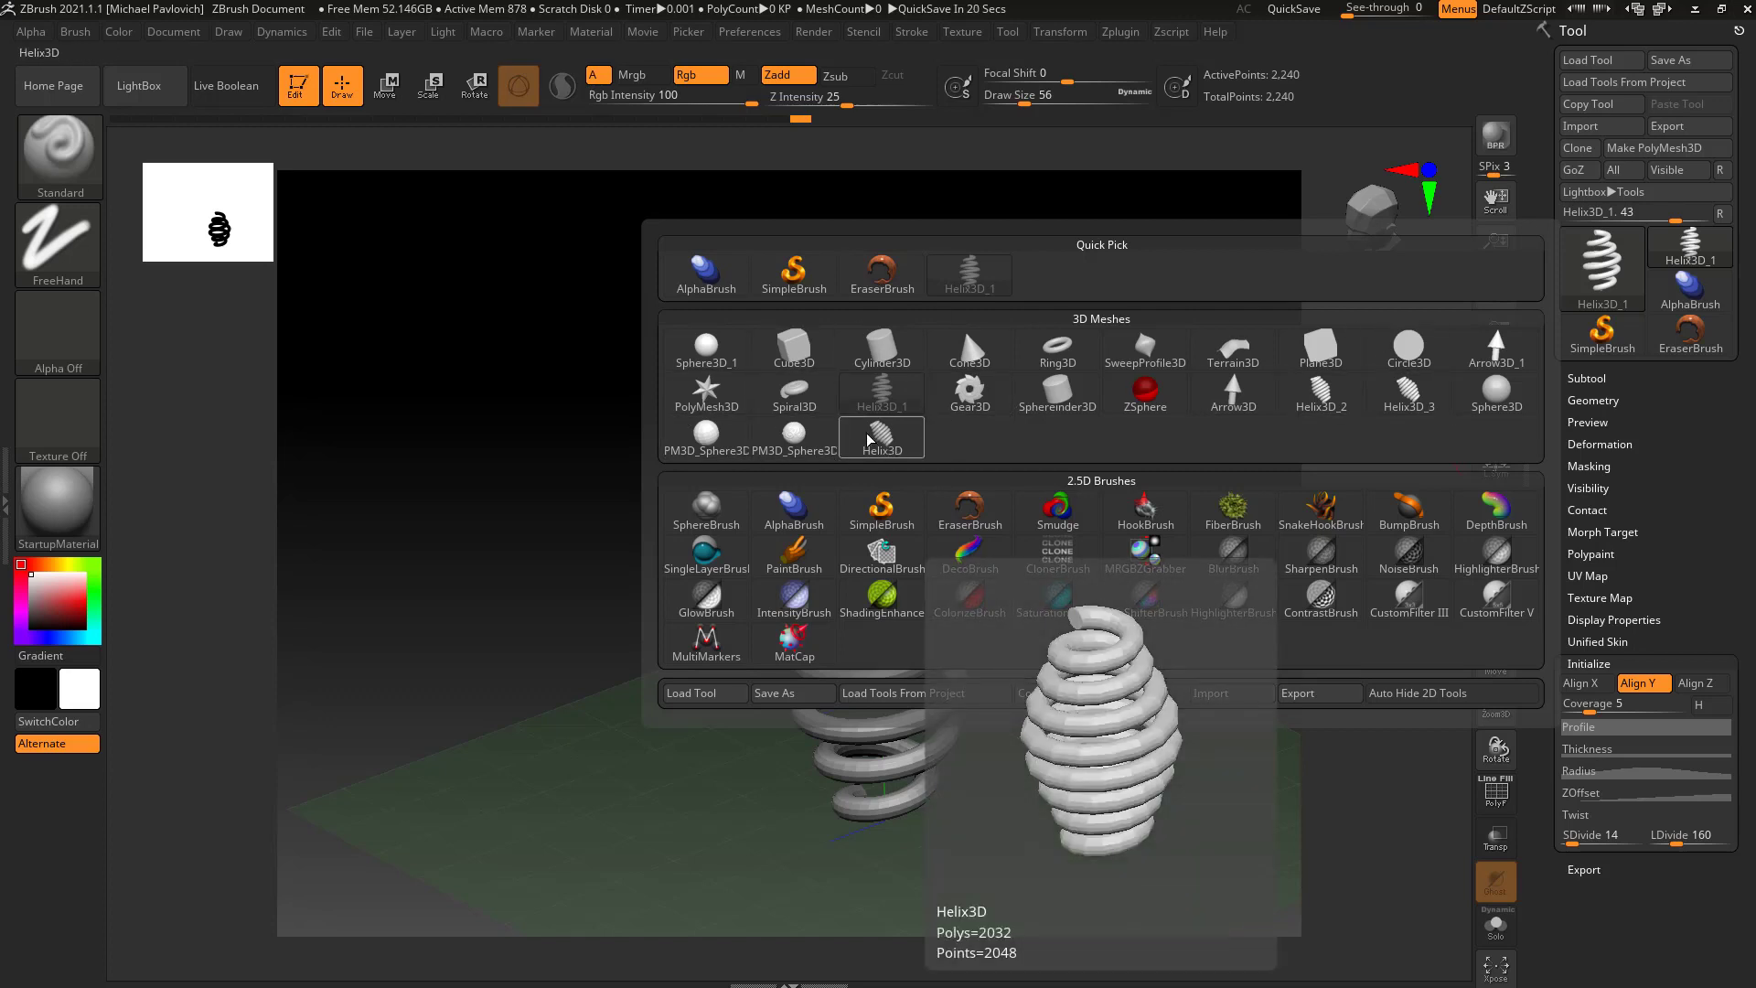
click(796, 437)
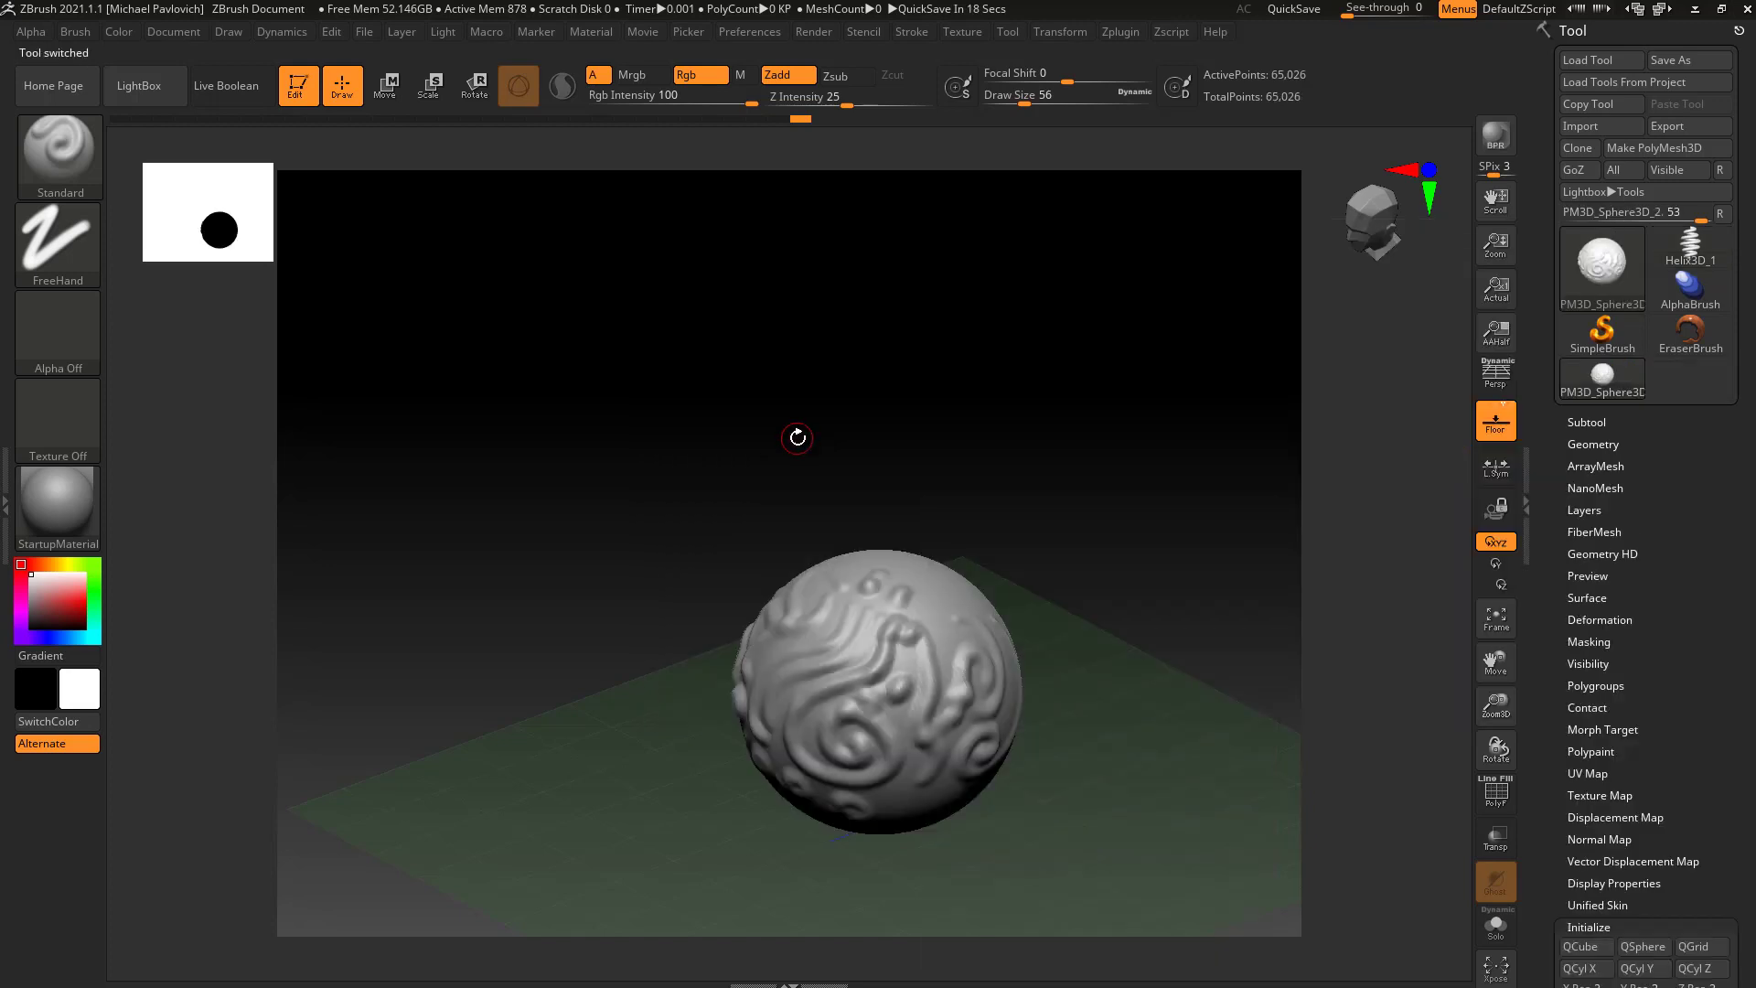